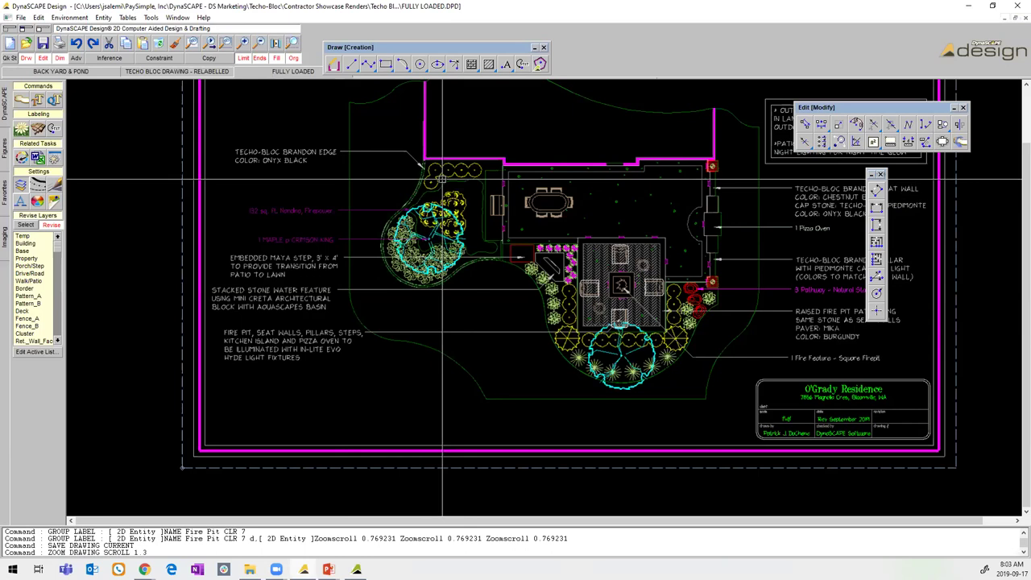
Select the row of round shrubs beside the house wall and clear the selection.
{"action": "scroll", "coordinate": [442, 179], "scroll_direction": "up", "scroll_amount": 2}
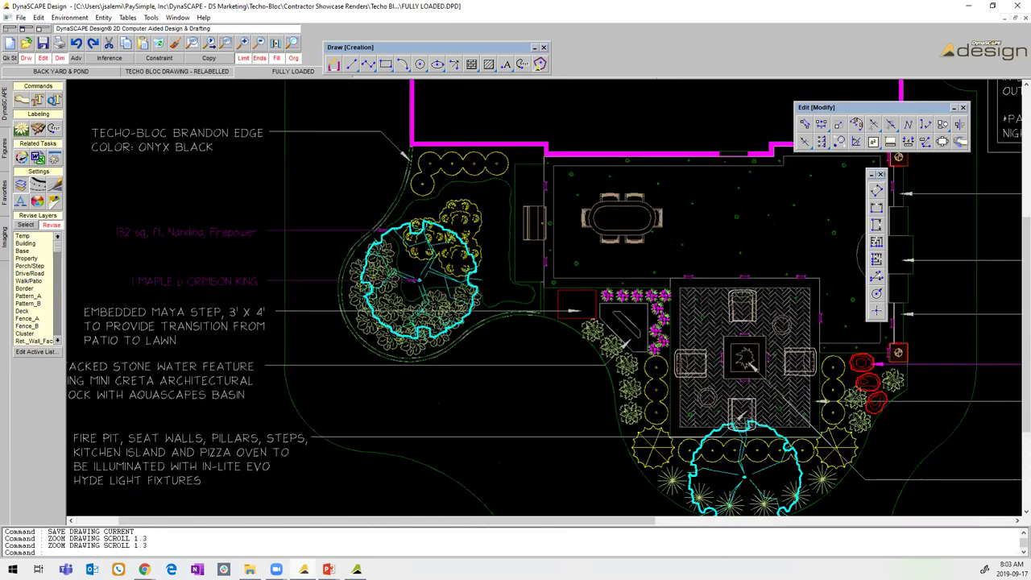
{"action": "left_click", "coordinate": [438, 172]}
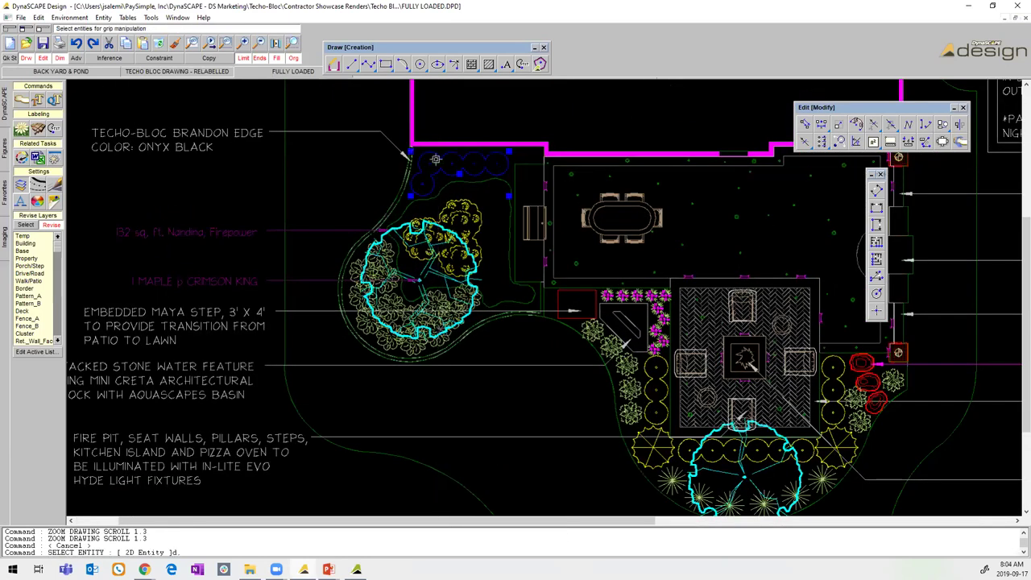
{"action": "key", "text": "Escape"}
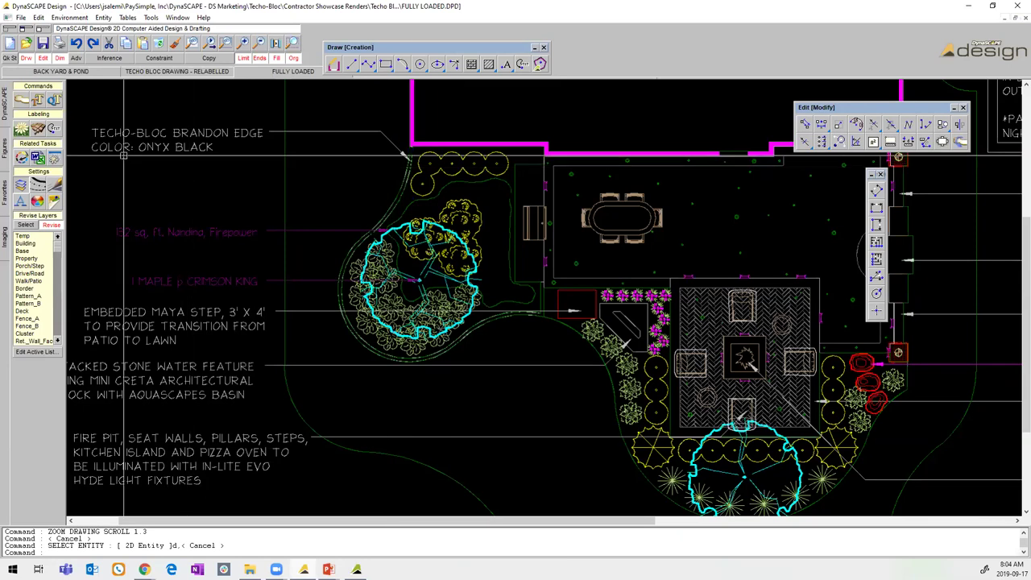
Review the Softscape Labeling and Design Labeling options without inserting a label.
{"action": "left_click", "coordinate": [23, 133]}
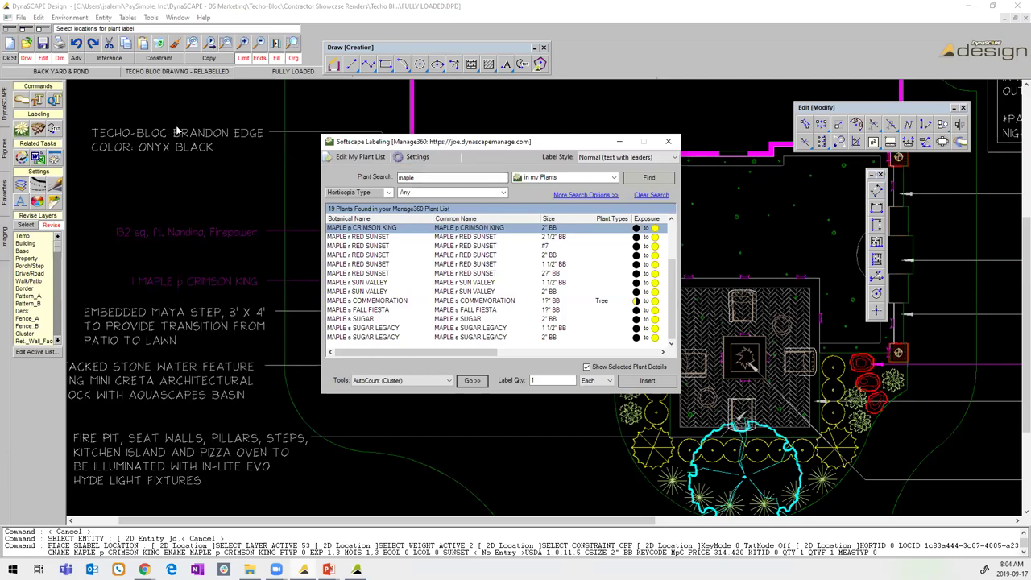
{"action": "double_click", "coordinate": [327, 142]}
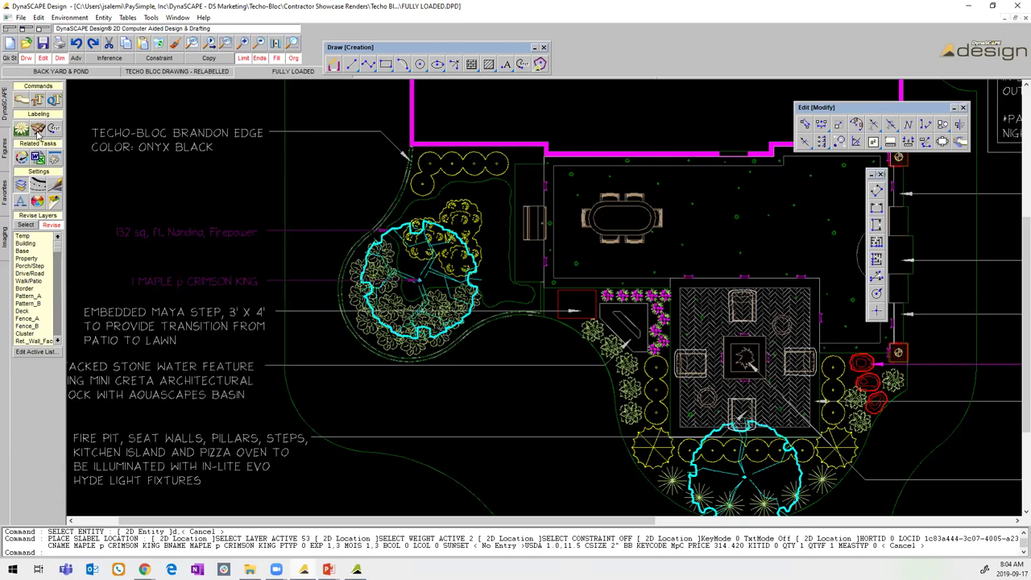
{"action": "left_click", "coordinate": [38, 131]}
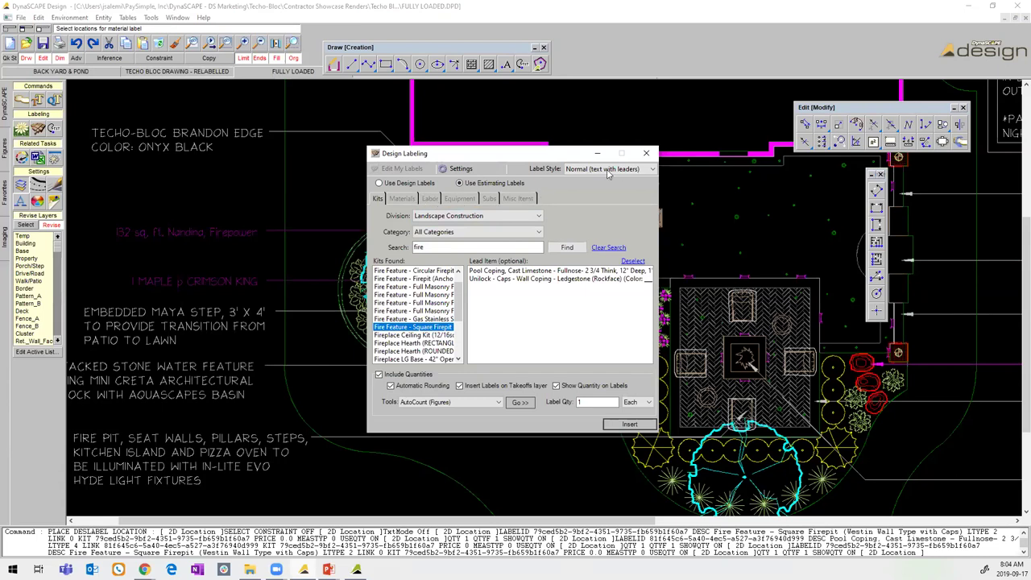
{"action": "left_click", "coordinate": [646, 153]}
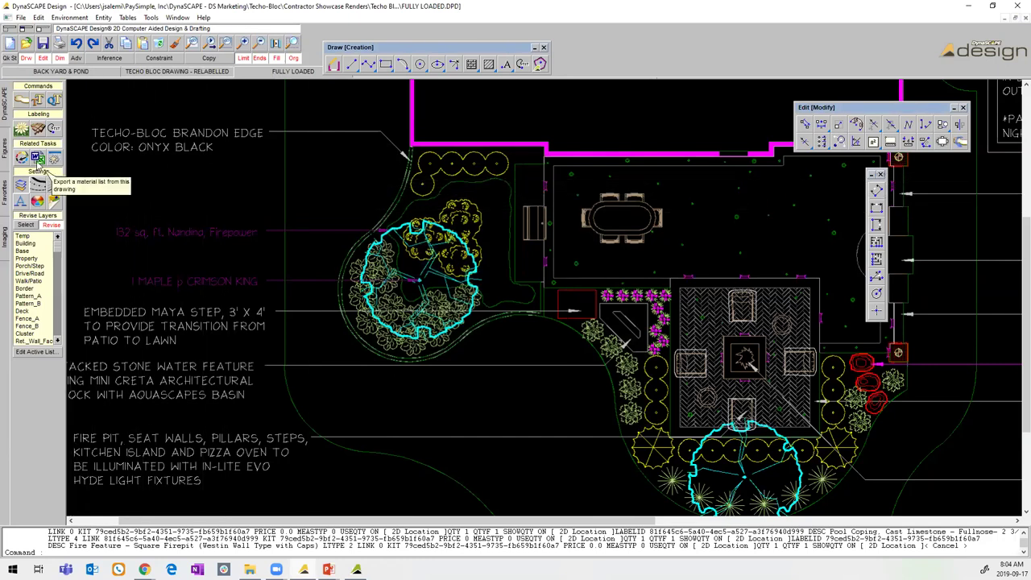
Review the Word/Excel material list export options and cancel the export.
{"action": "left_click", "coordinate": [37, 158]}
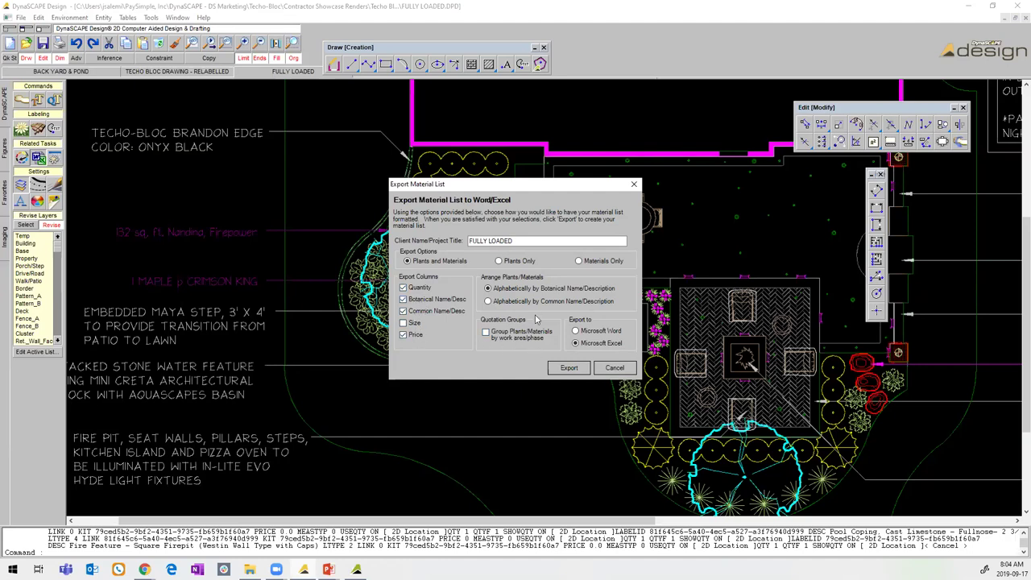
{"action": "left_click", "coordinate": [487, 335]}
{"action": "left_click", "coordinate": [615, 367]}
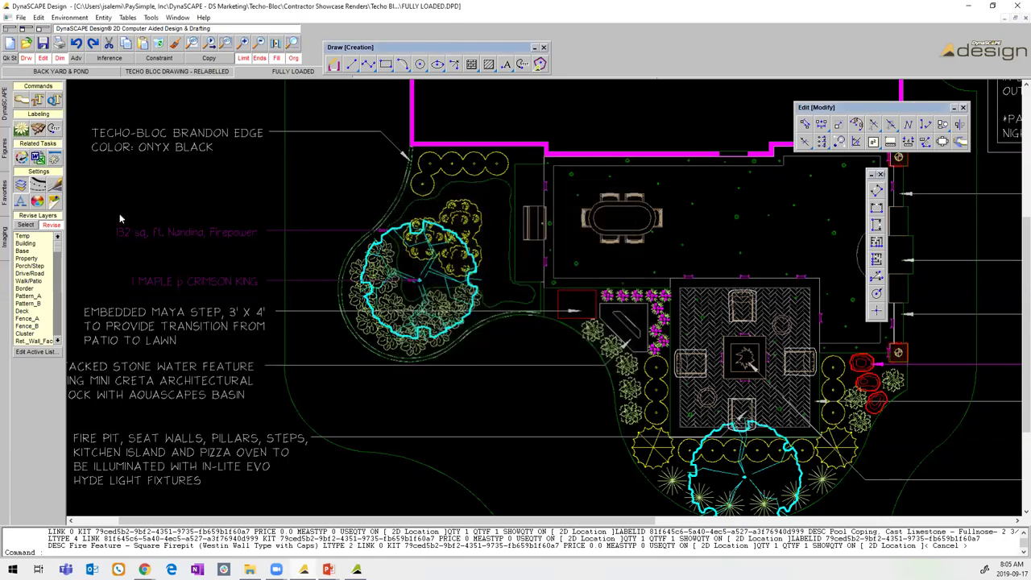
Try to place a plant schedule with all columns visible, sorted by key code.
{"action": "left_click", "coordinate": [55, 159]}
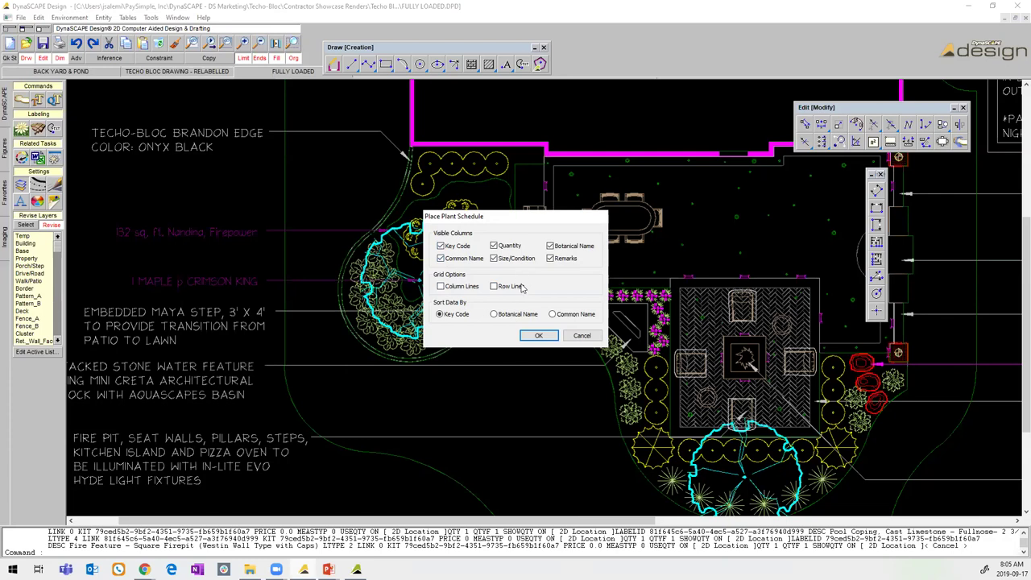
{"action": "left_click", "coordinate": [537, 337]}
{"action": "key", "text": "Return"}
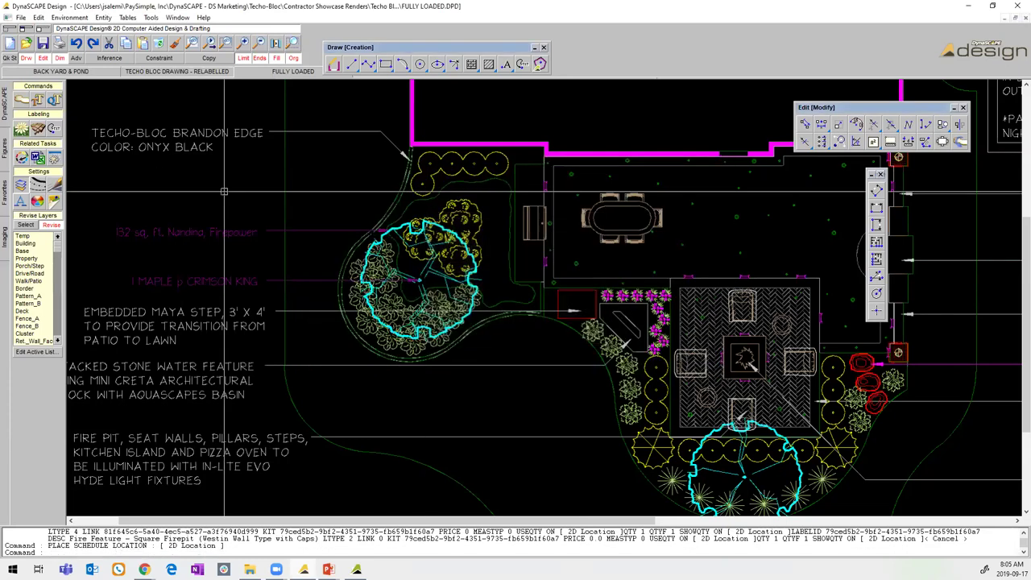
Insert a CAR-2 figure and a BICYCLE figure from the VEHICLES-6 library side by side in the empty area outside the sheet border.
{"action": "left_click", "coordinate": [5, 153]}
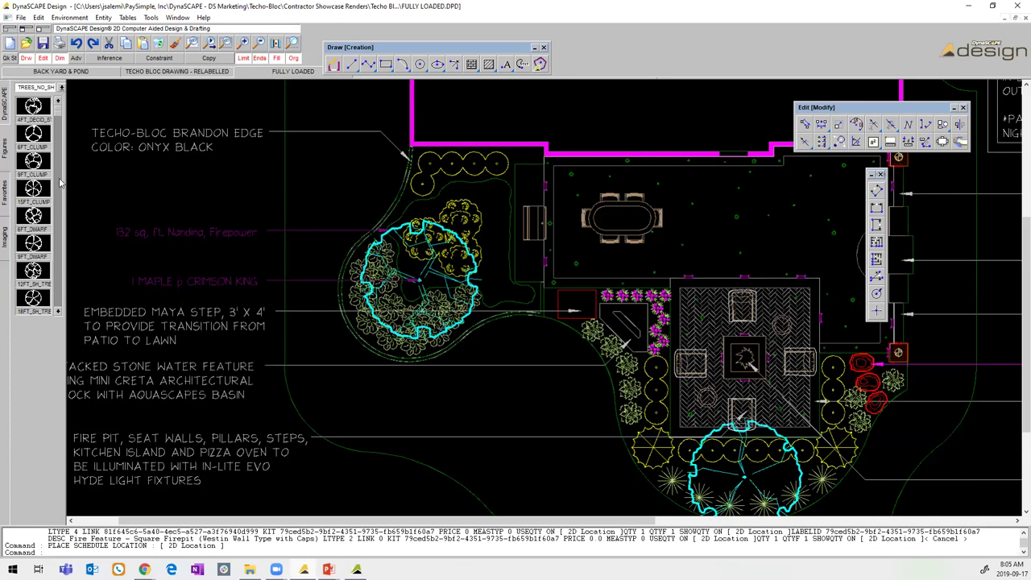
{"action": "left_click", "coordinate": [59, 88]}
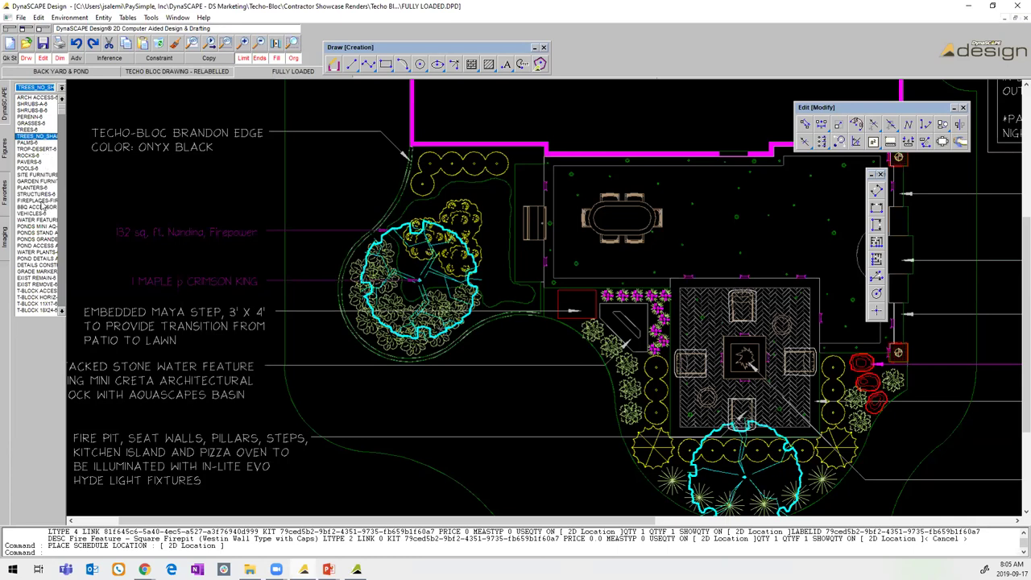
{"action": "left_click", "coordinate": [40, 215]}
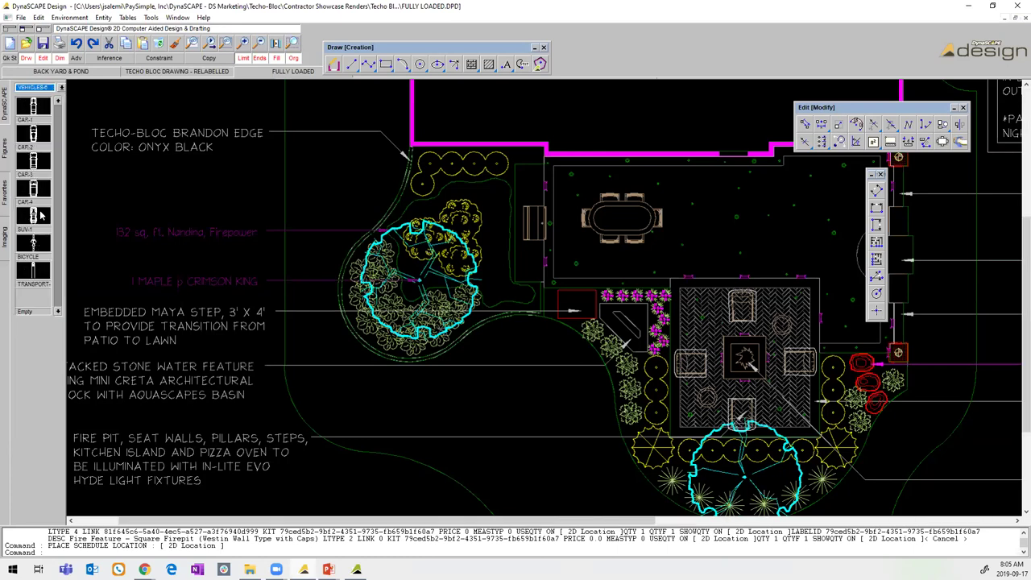
{"action": "left_click", "coordinate": [36, 134]}
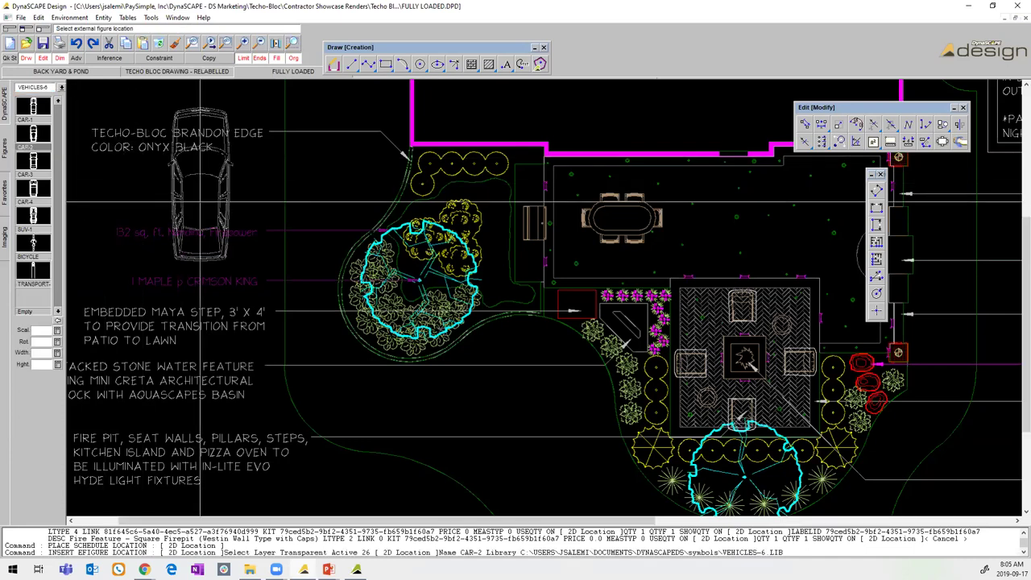
{"action": "scroll", "coordinate": [452, 328], "scroll_direction": "down", "scroll_amount": 3}
{"action": "scroll", "coordinate": [453, 328], "scroll_direction": "down", "scroll_amount": 2}
{"action": "scroll", "coordinate": [617, 242], "scroll_direction": "up", "scroll_amount": 3}
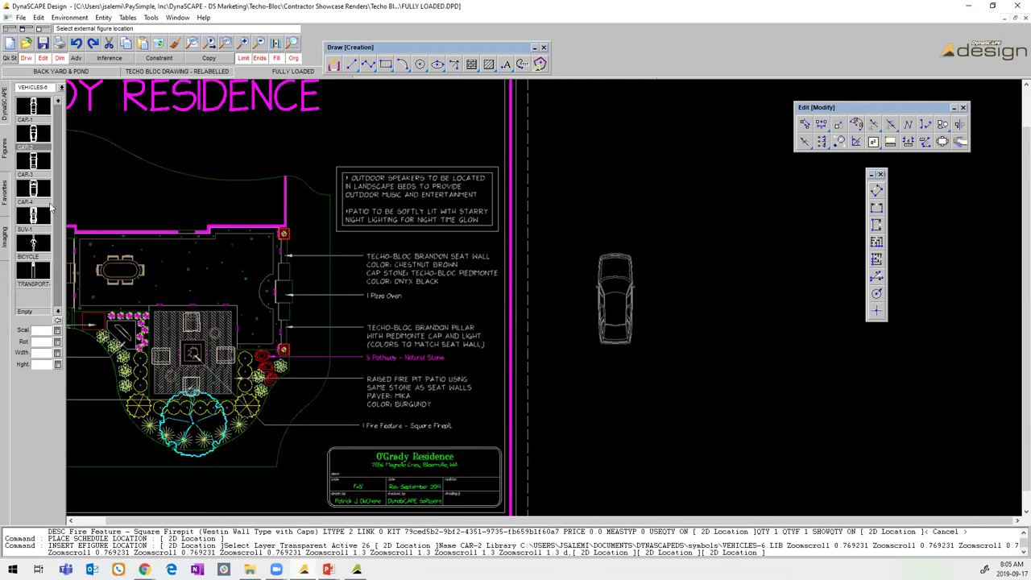
{"action": "left_click", "coordinate": [34, 244]}
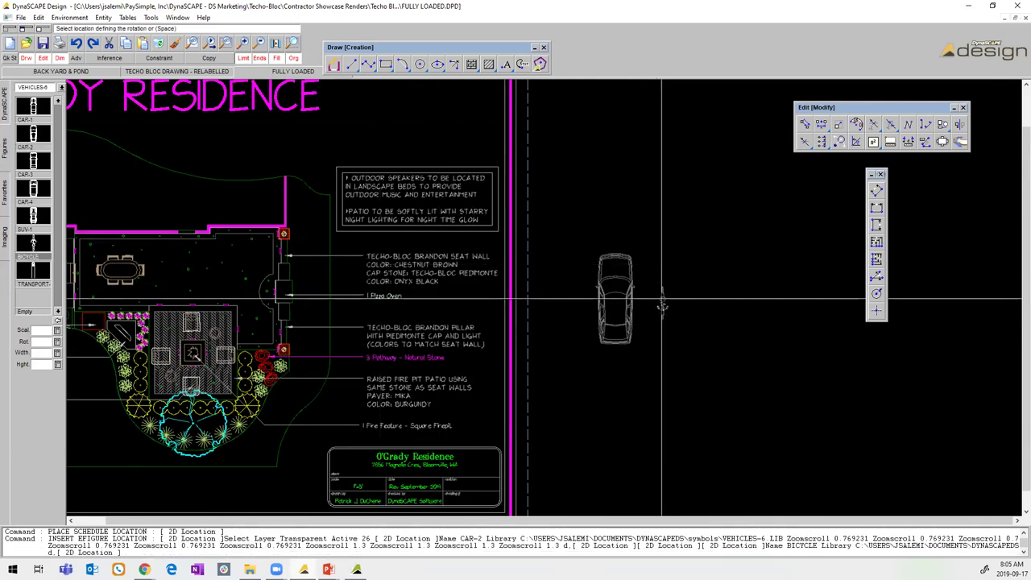
{"action": "left_click", "coordinate": [662, 294]}
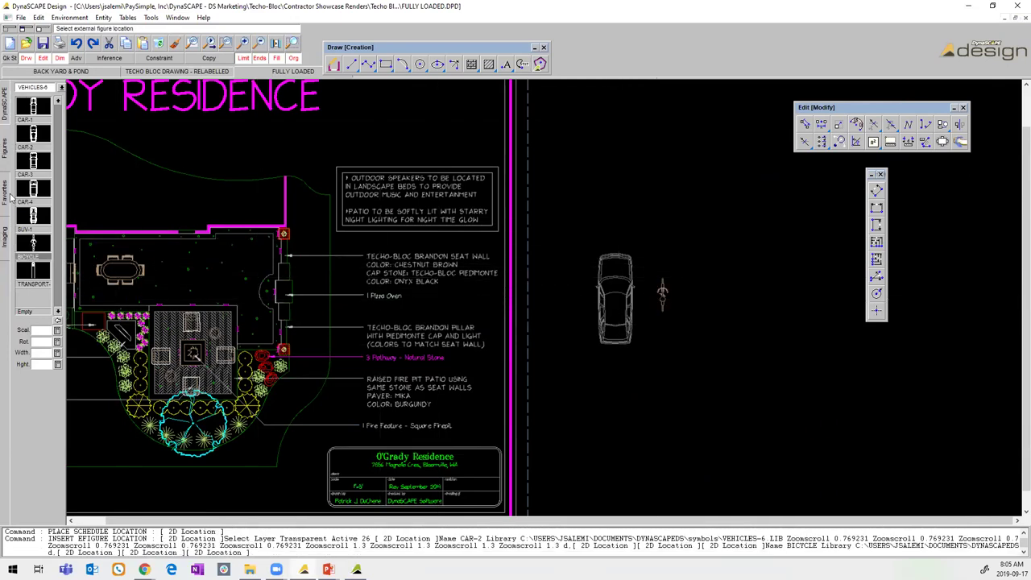
Browse the figure library list down to CLR-TREES-6, and look at the favorite figures and the imaging tools.
{"action": "left_click", "coordinate": [61, 87]}
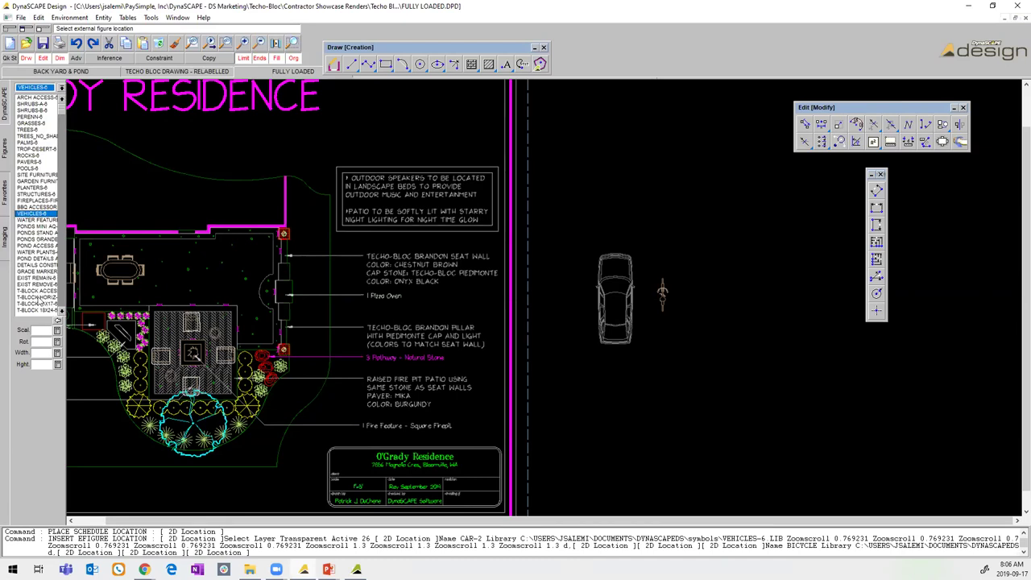
{"action": "left_click", "coordinate": [61, 311]}
{"action": "left_click", "coordinate": [61, 312]}
{"action": "left_click", "coordinate": [61, 312]}
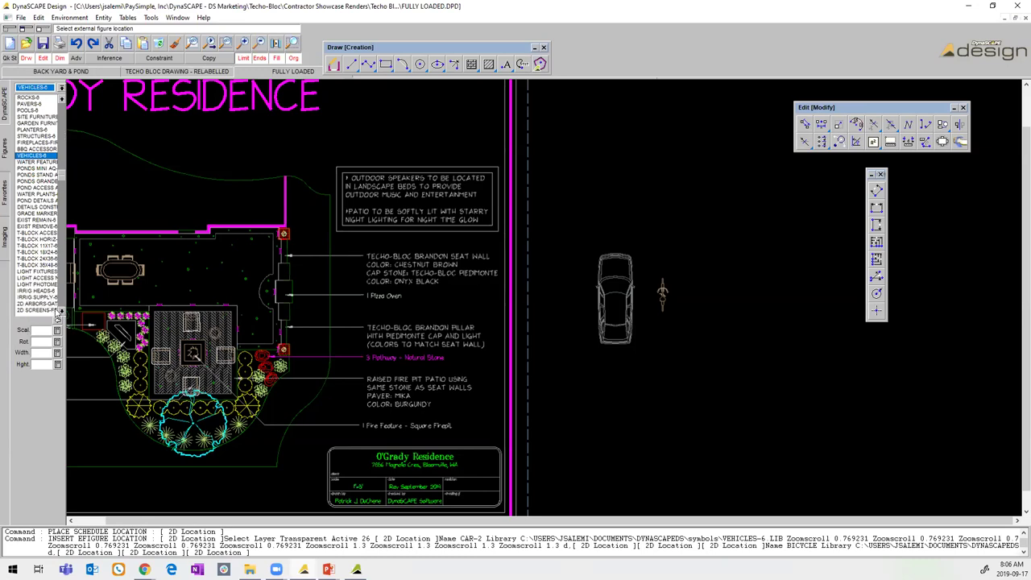
{"action": "left_click", "coordinate": [62, 311]}
{"action": "left_click", "coordinate": [61, 312]}
{"action": "left_click", "coordinate": [61, 312]}
{"action": "left_click", "coordinate": [61, 312]}
{"action": "left_click", "coordinate": [61, 312]}
{"action": "left_click", "coordinate": [61, 312]}
{"action": "left_click", "coordinate": [61, 311]}
{"action": "left_click", "coordinate": [61, 312]}
{"action": "left_click", "coordinate": [61, 312]}
{"action": "left_click", "coordinate": [61, 312]}
{"action": "left_click", "coordinate": [61, 312]}
{"action": "left_click", "coordinate": [61, 312]}
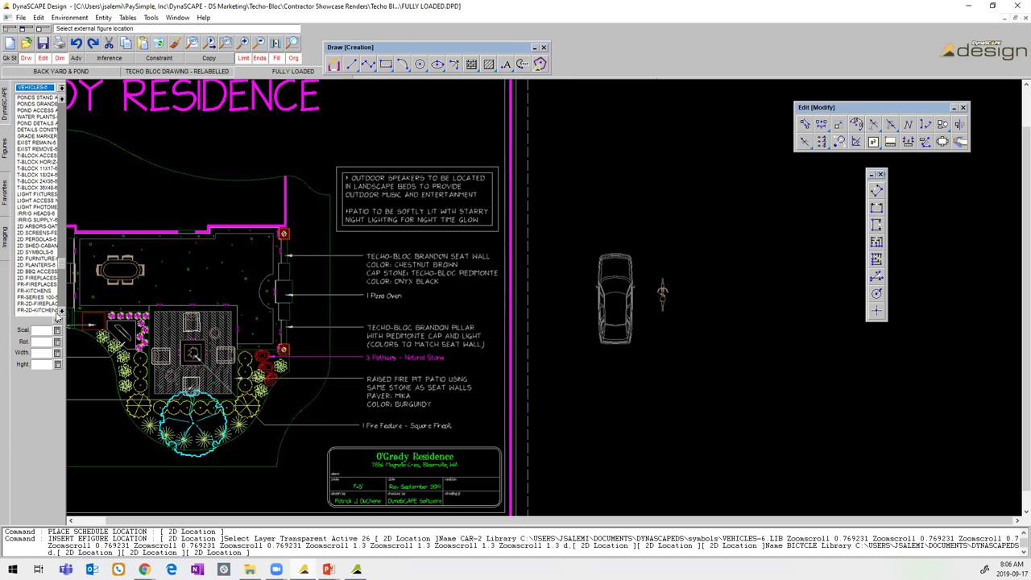
{"action": "left_click", "coordinate": [61, 312]}
{"action": "left_click", "coordinate": [62, 312]}
{"action": "left_click", "coordinate": [61, 311]}
{"action": "left_click", "coordinate": [62, 312]}
{"action": "left_click", "coordinate": [61, 312]}
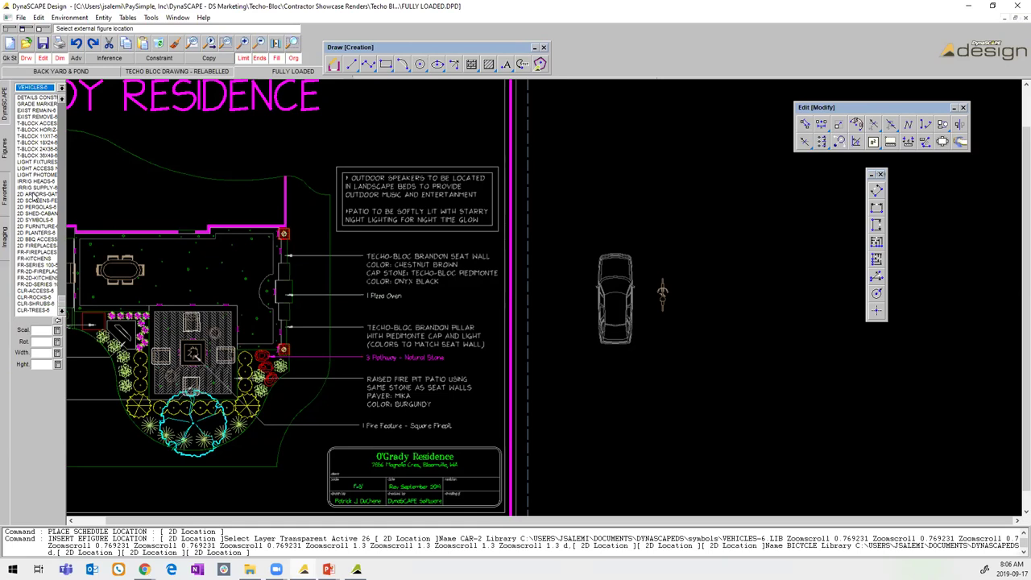
{"action": "left_click", "coordinate": [4, 208]}
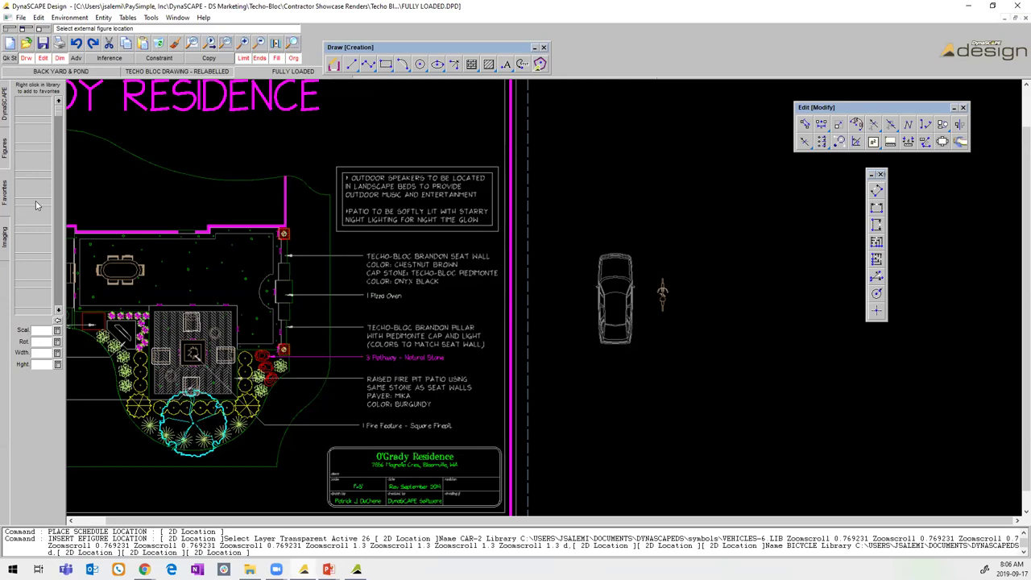
{"action": "left_click", "coordinate": [6, 238]}
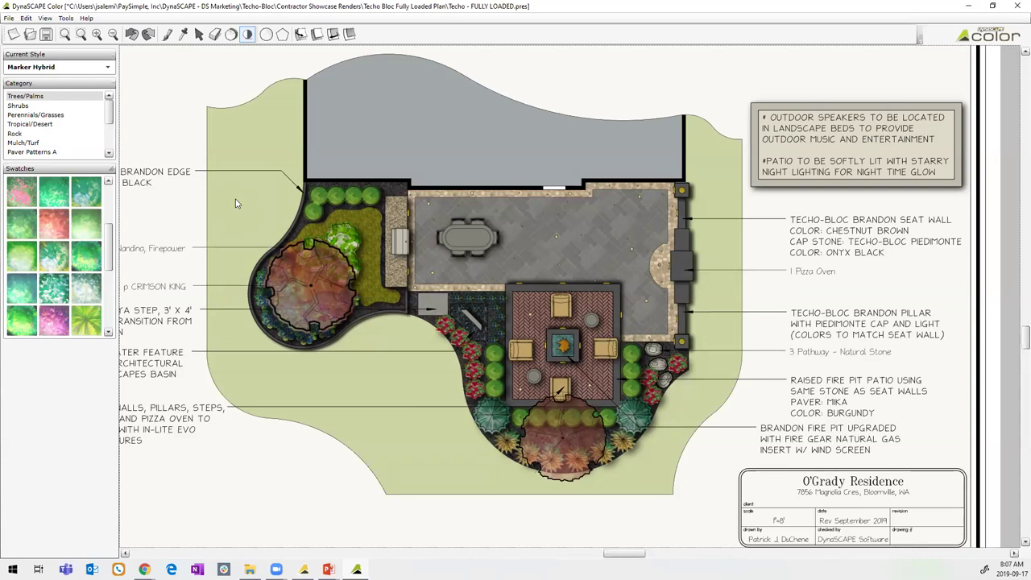
In DynaSCAPE Color, review the available rendering styles and the Trees/Palms and Tropical/Desert swatches.
{"action": "left_click", "coordinate": [48, 69]}
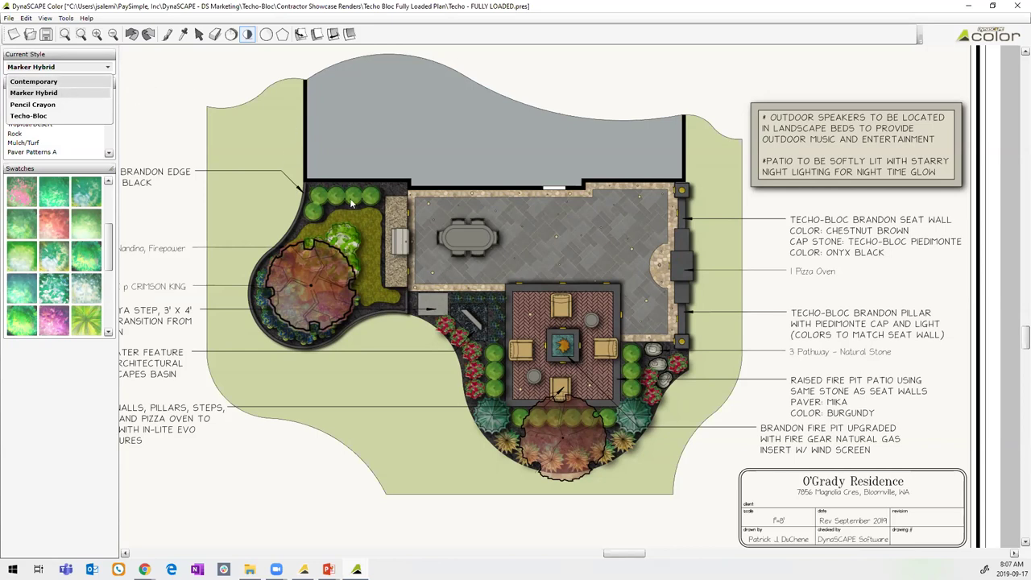
{"action": "left_click", "coordinate": [164, 125]}
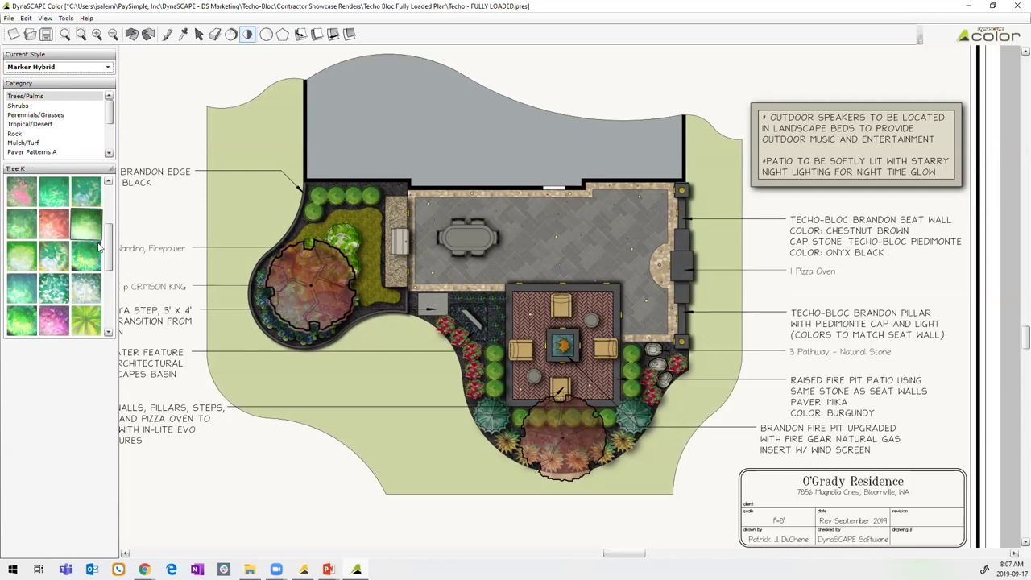
{"action": "left_click_drag", "start_coordinate": [113, 246], "coordinate": [114, 311]}
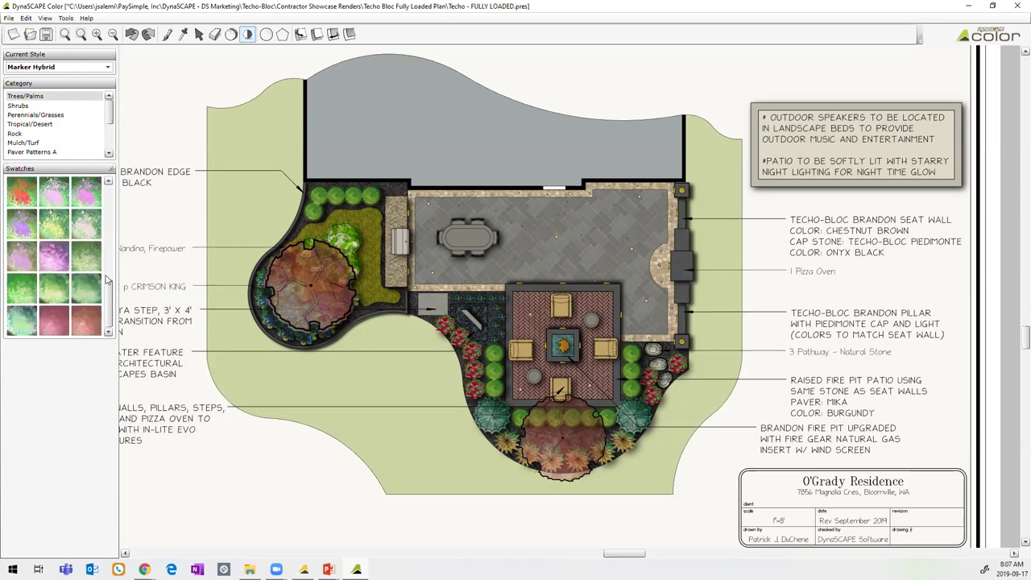
{"action": "left_click", "coordinate": [26, 125]}
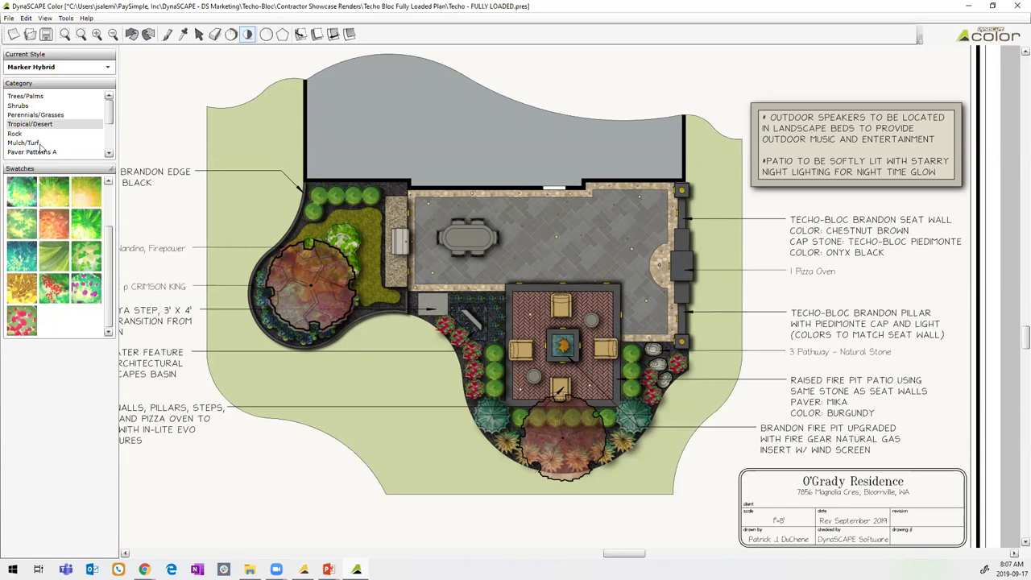
Fill the lawn area around the patio with the Turf H swatch from the Mulch/Turf category.
{"action": "left_click", "coordinate": [42, 143]}
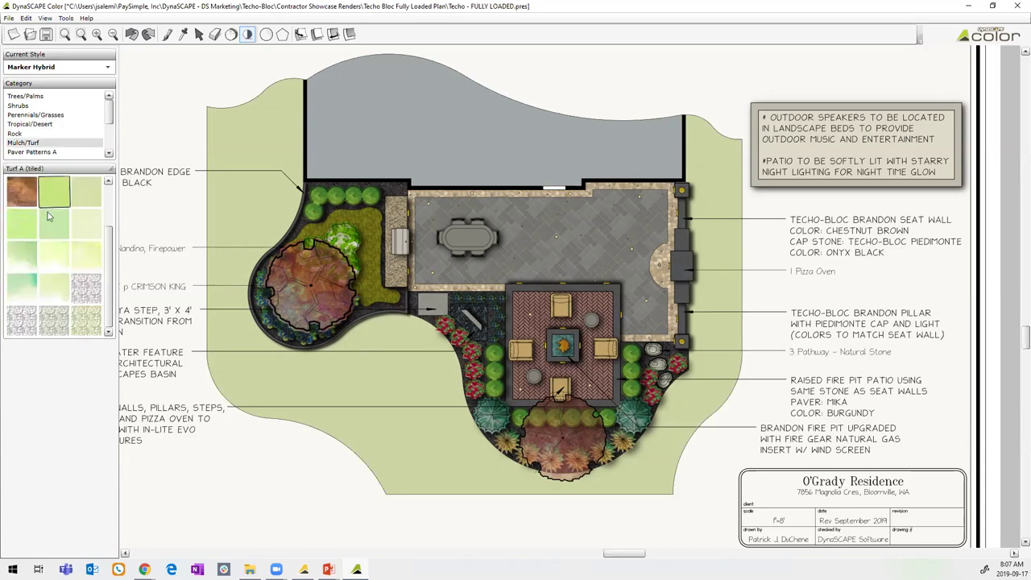
{"action": "left_click", "coordinate": [24, 289]}
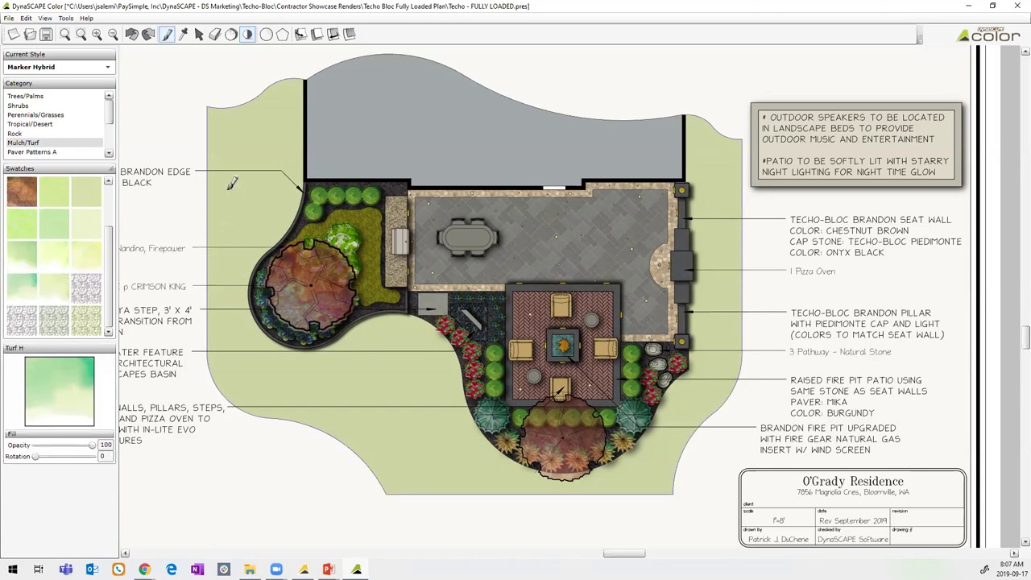
{"action": "scroll", "coordinate": [234, 190], "scroll_direction": "up", "scroll_amount": 2}
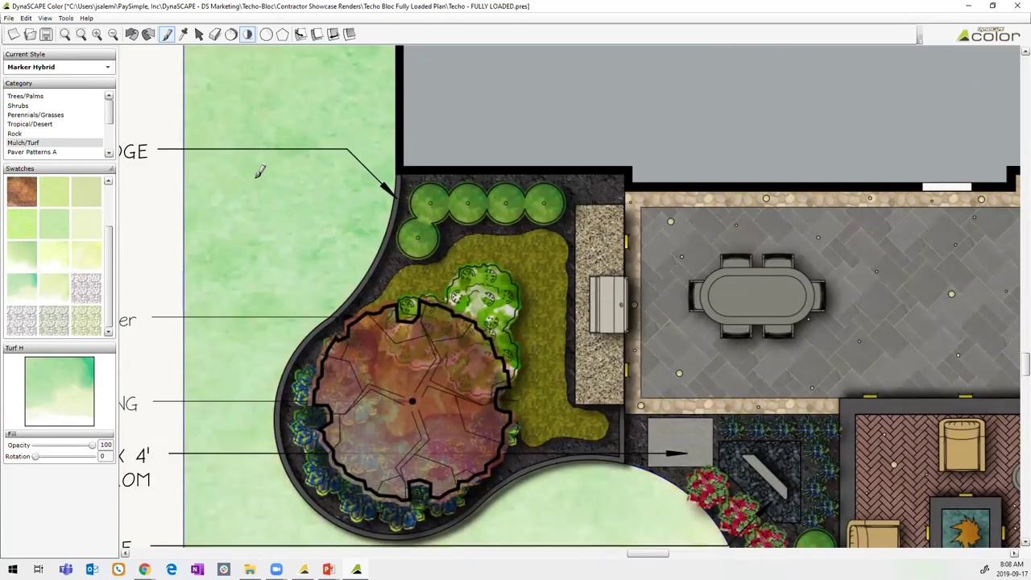
{"action": "scroll", "coordinate": [261, 170], "scroll_direction": "down", "scroll_amount": 3}
{"action": "left_click", "coordinate": [256, 230]}
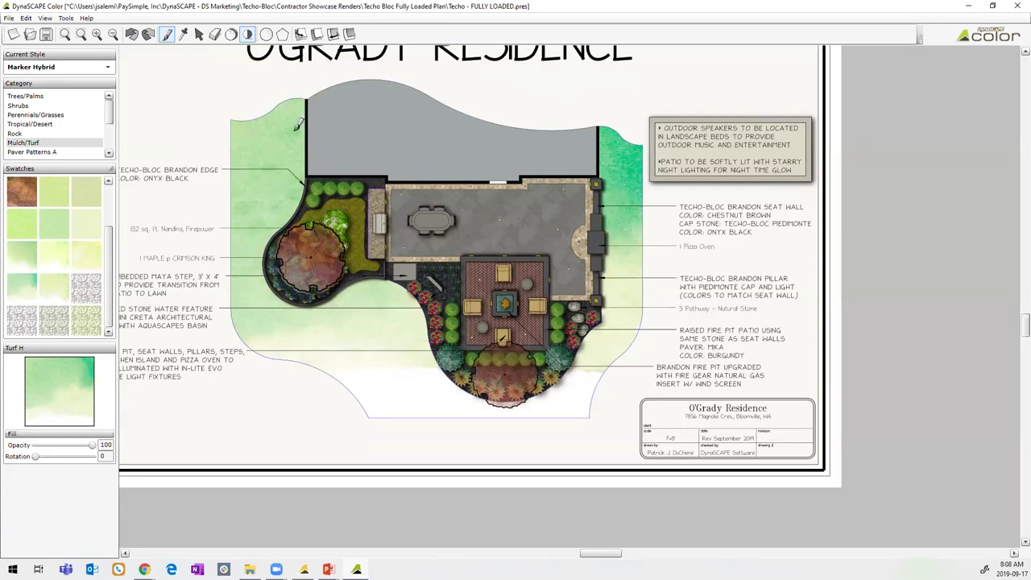
Reduce the lawn fill's opacity to about 32 and increase its bleed.
{"action": "left_click", "coordinate": [199, 34]}
{"action": "left_click", "coordinate": [278, 142]}
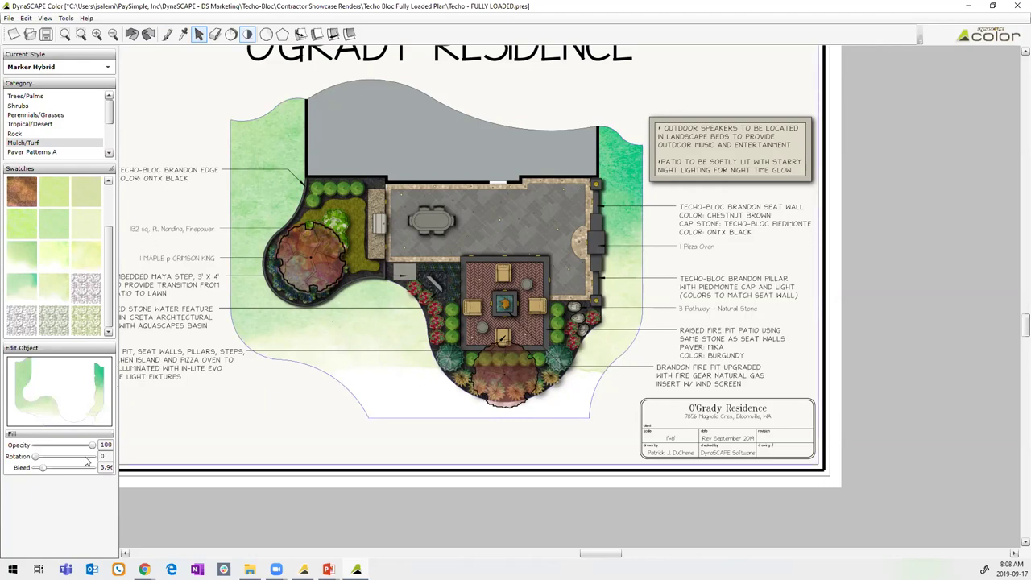
{"action": "left_click_drag", "start_coordinate": [91, 451], "coordinate": [55, 451]}
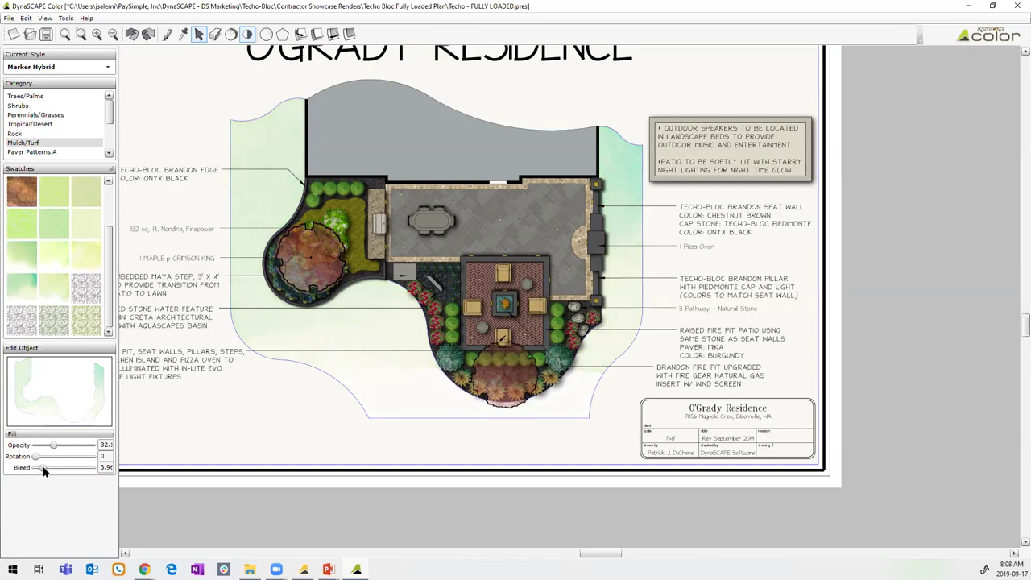
{"action": "left_click_drag", "start_coordinate": [43, 467], "coordinate": [76, 467]}
Adjust the Crimson King maple's fill to about 34 opacity, 115 rotation and 3.1 bleed.
{"action": "left_click", "coordinate": [300, 255]}
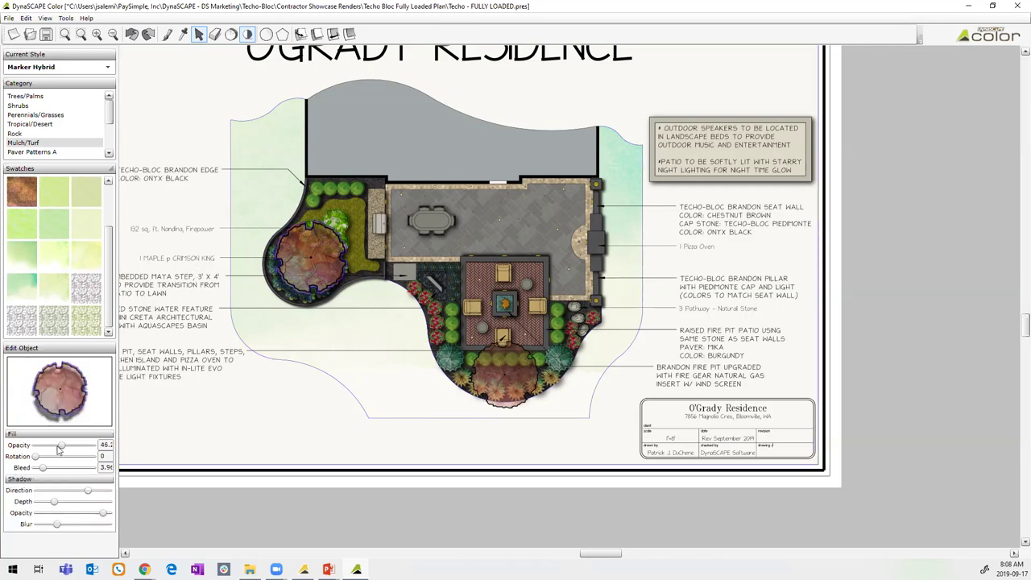
{"action": "left_click_drag", "start_coordinate": [61, 447], "coordinate": [80, 446]}
{"action": "left_click_drag", "start_coordinate": [63, 448], "coordinate": [42, 461]}
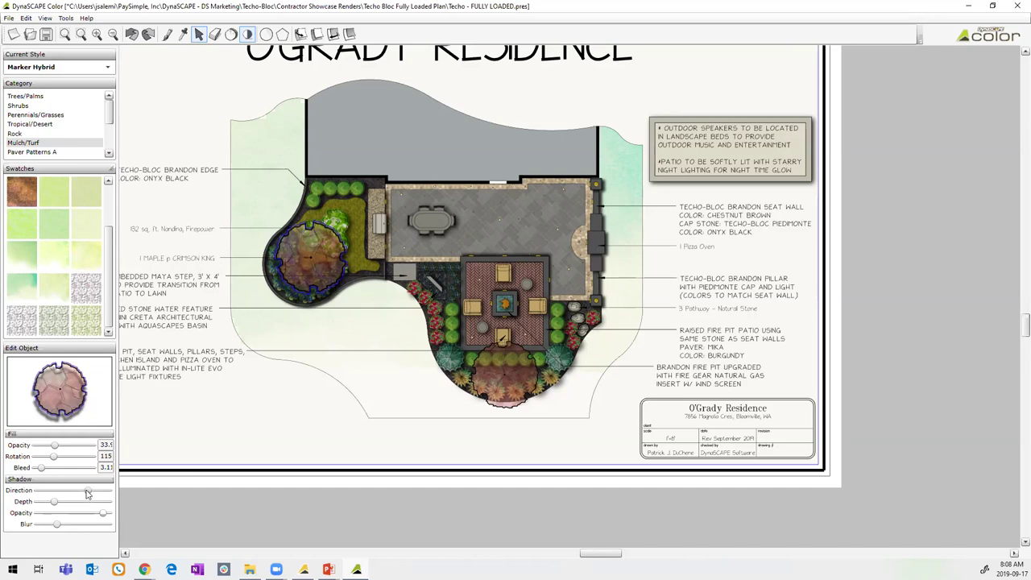
Change the maple's shadow direction, increase the shadow depth, and try a sharp edge before restoring a soft blur.
{"action": "left_click_drag", "start_coordinate": [87, 491], "coordinate": [102, 516]}
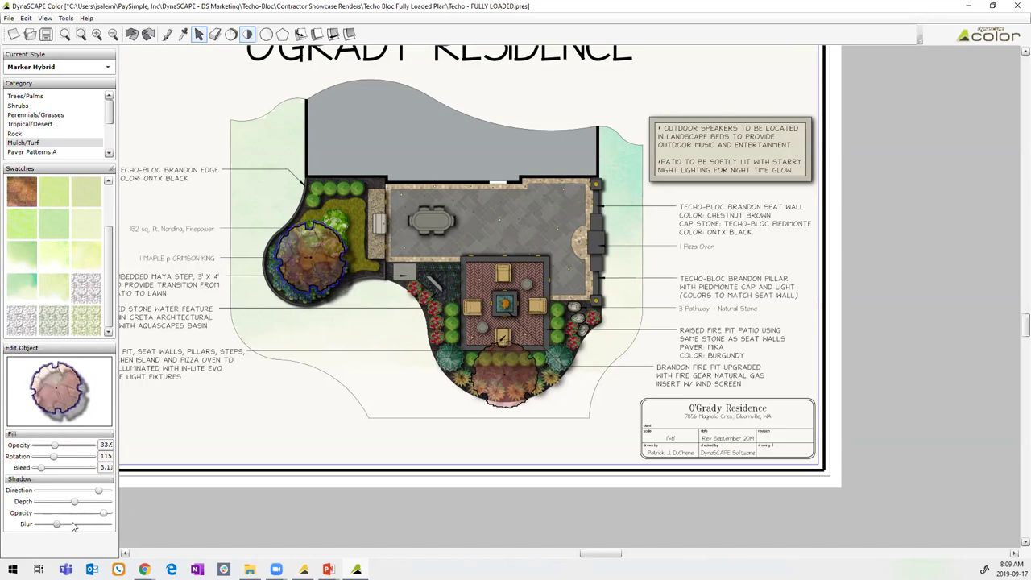
{"action": "left_click_drag", "start_coordinate": [56, 524], "coordinate": [21, 523]}
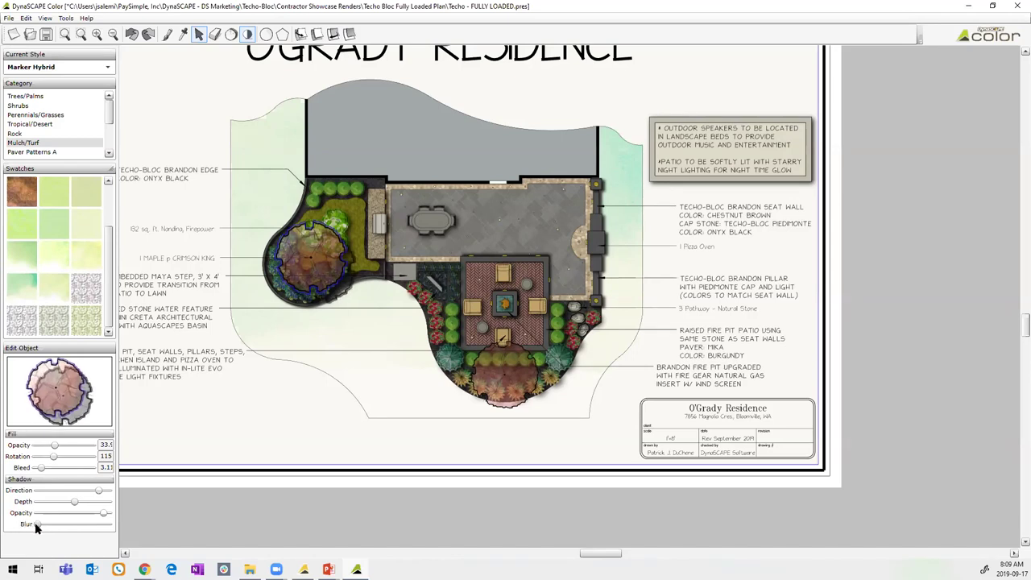
{"action": "left_click_drag", "start_coordinate": [36, 526], "coordinate": [61, 527]}
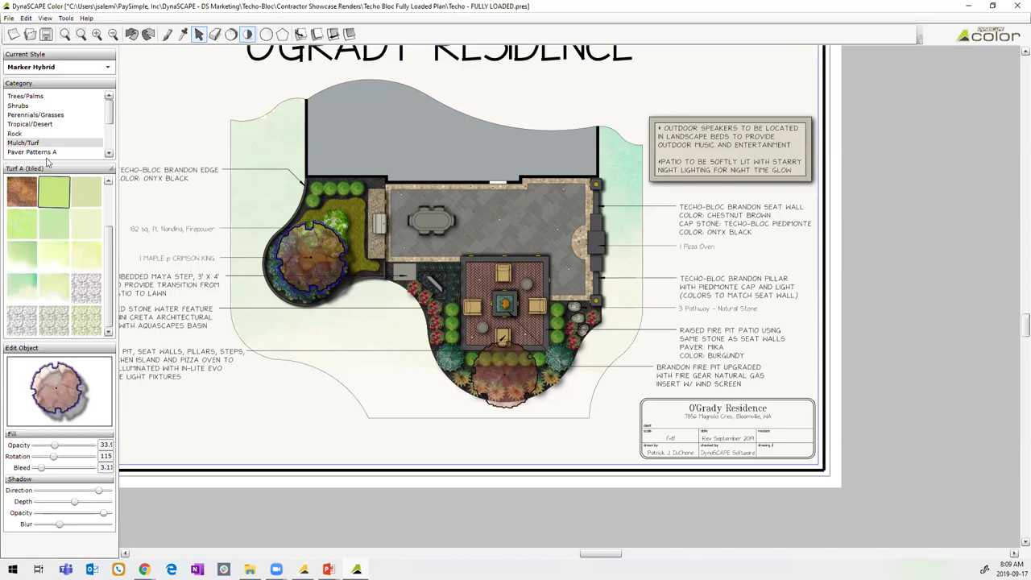
Switch to DynaSCAPE Design, delete the maple tree from the curved planting bed beside the patio, and save the drawing.
{"action": "left_click", "coordinate": [9, 19]}
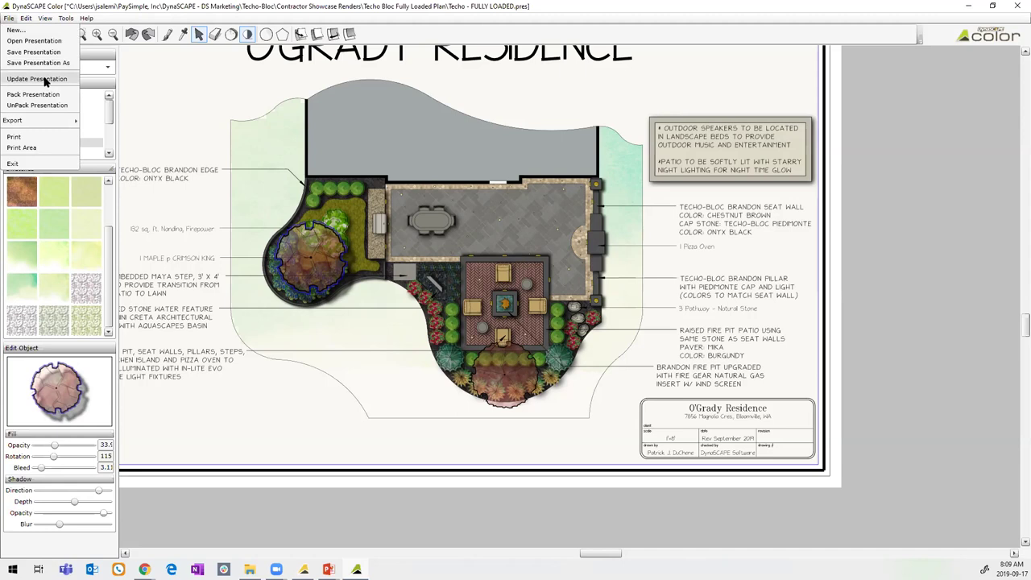
{"action": "left_click", "coordinate": [303, 569]}
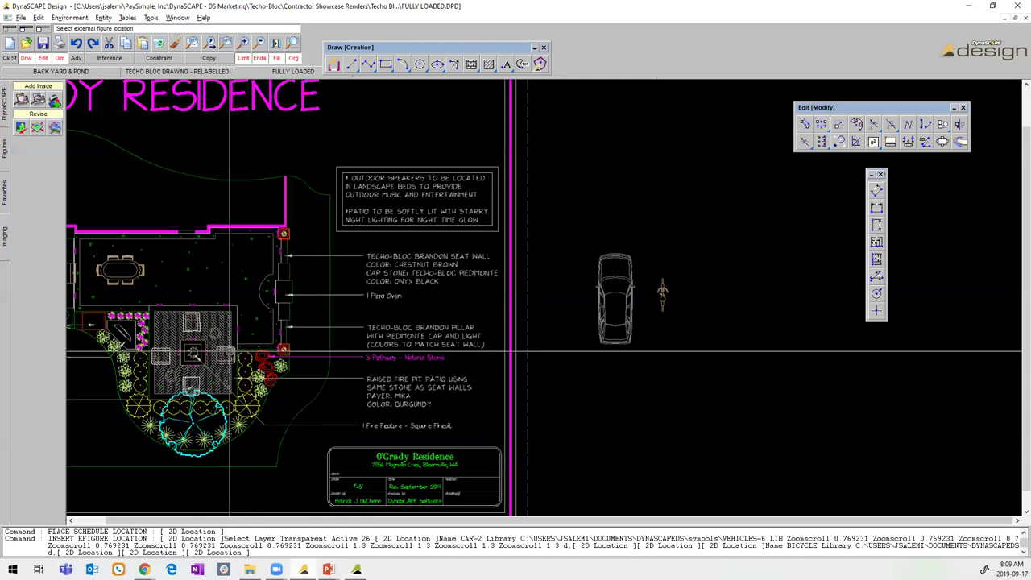
{"action": "middle_click_drag", "start_coordinate": [229, 353], "coordinate": [493, 273]}
{"action": "middle_click_drag", "start_coordinate": [289, 239], "coordinate": [348, 257]}
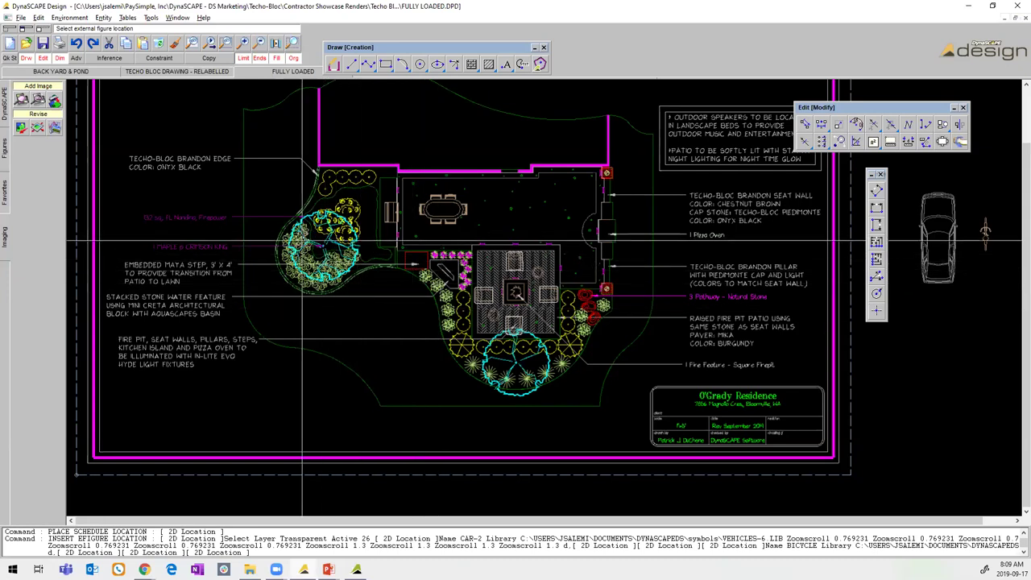
{"action": "key", "text": "Escape"}
{"action": "scroll", "coordinate": [360, 210], "scroll_direction": "up", "scroll_amount": 2}
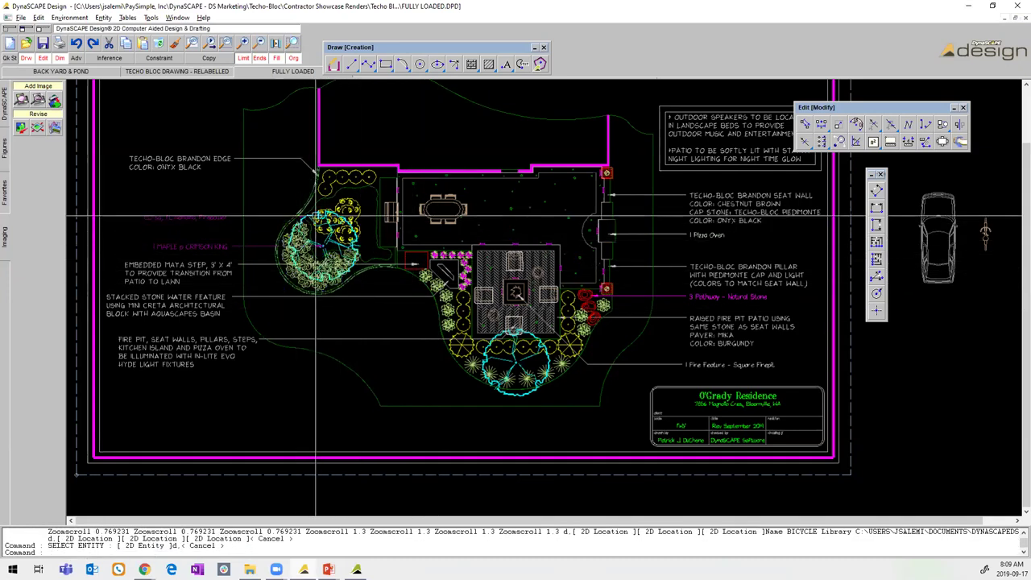
{"action": "scroll", "coordinate": [307, 216], "scroll_direction": "up", "scroll_amount": 5}
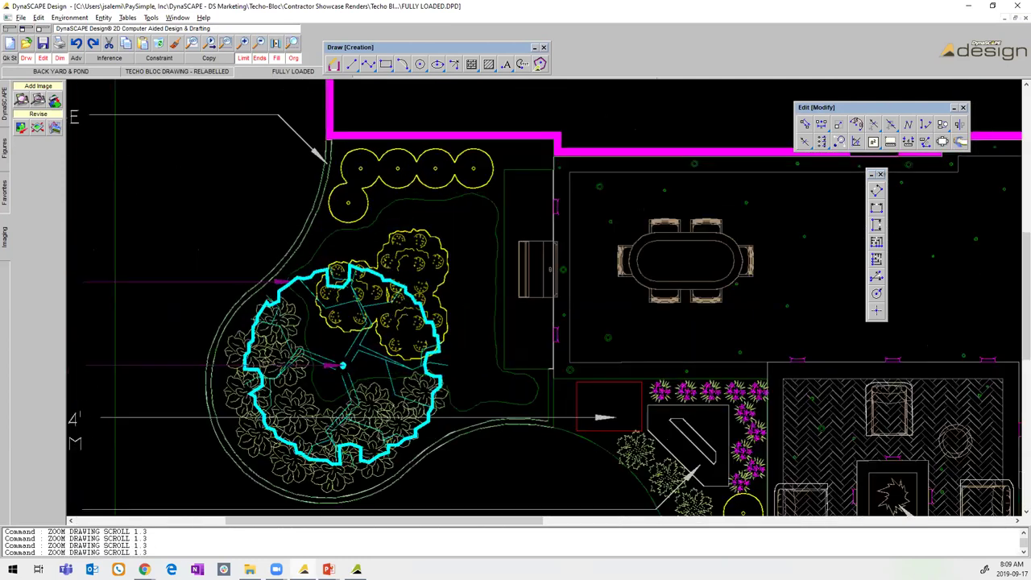
{"action": "left_click", "coordinate": [276, 303]}
{"action": "left_click", "coordinate": [159, 43]}
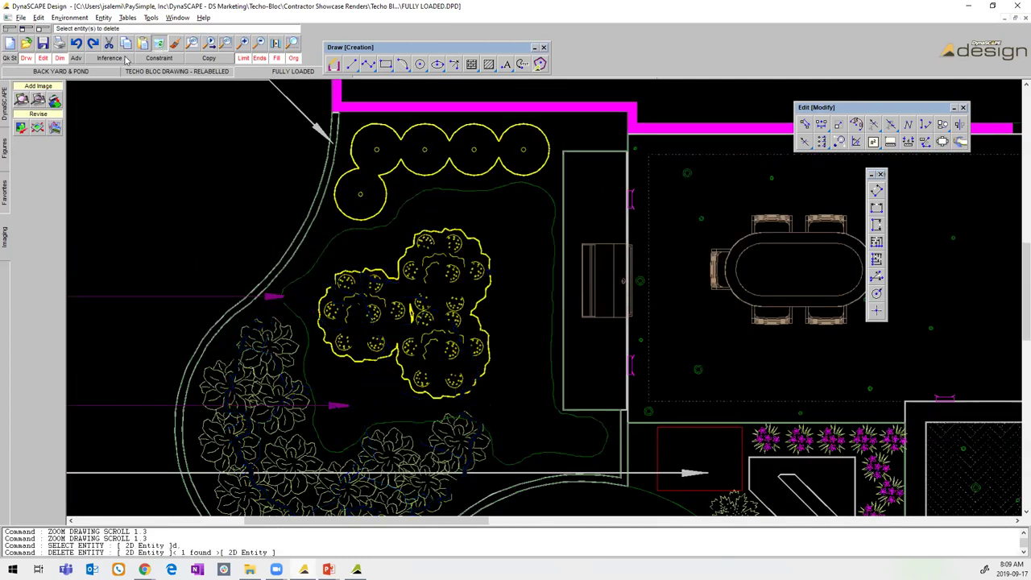
{"action": "left_click", "coordinate": [43, 44]}
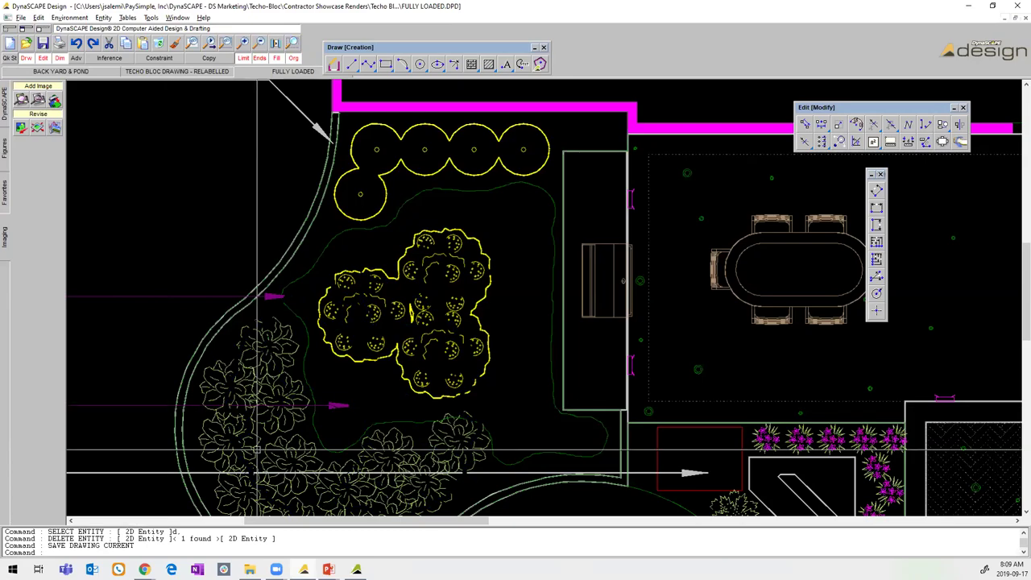
Return to DynaSCAPE Color, update the presentation from FULL LOADED.DPD, and inspect the planting bed where the maple stood.
{"action": "left_click", "coordinate": [357, 570]}
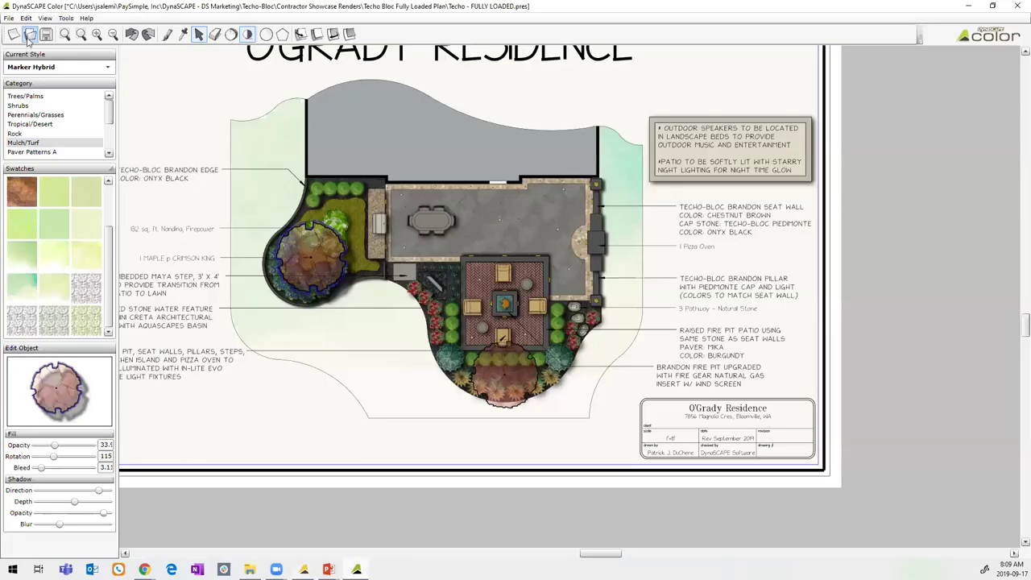
{"action": "left_click", "coordinate": [9, 18]}
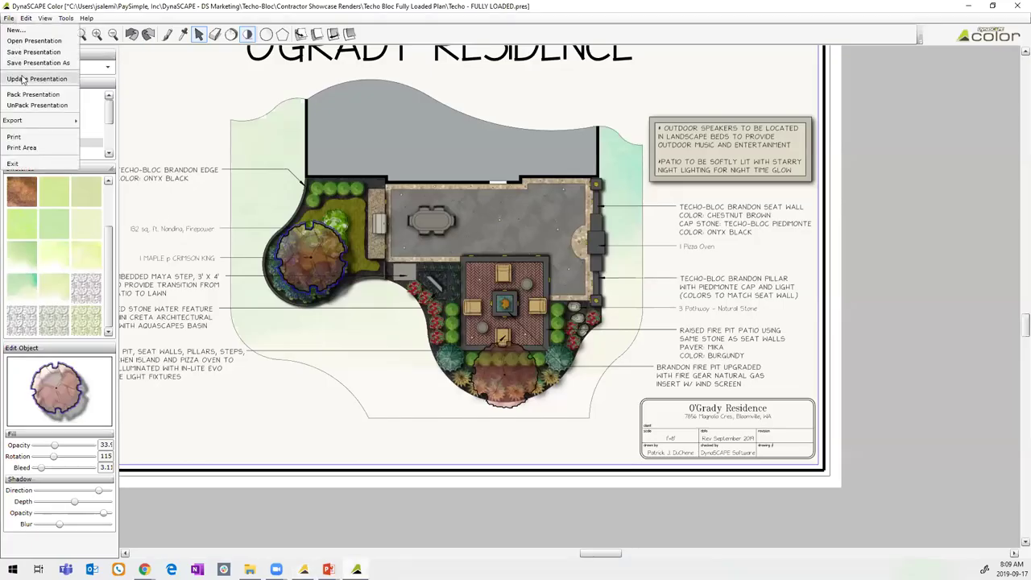
{"action": "left_click", "coordinate": [29, 62]}
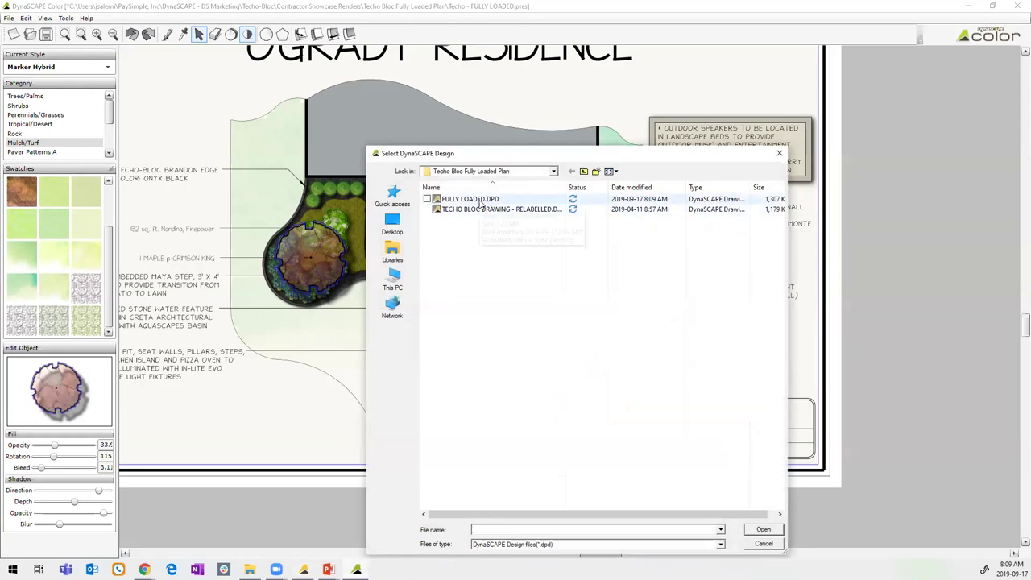
{"action": "left_click", "coordinate": [477, 199]}
{"action": "left_click", "coordinate": [756, 531]}
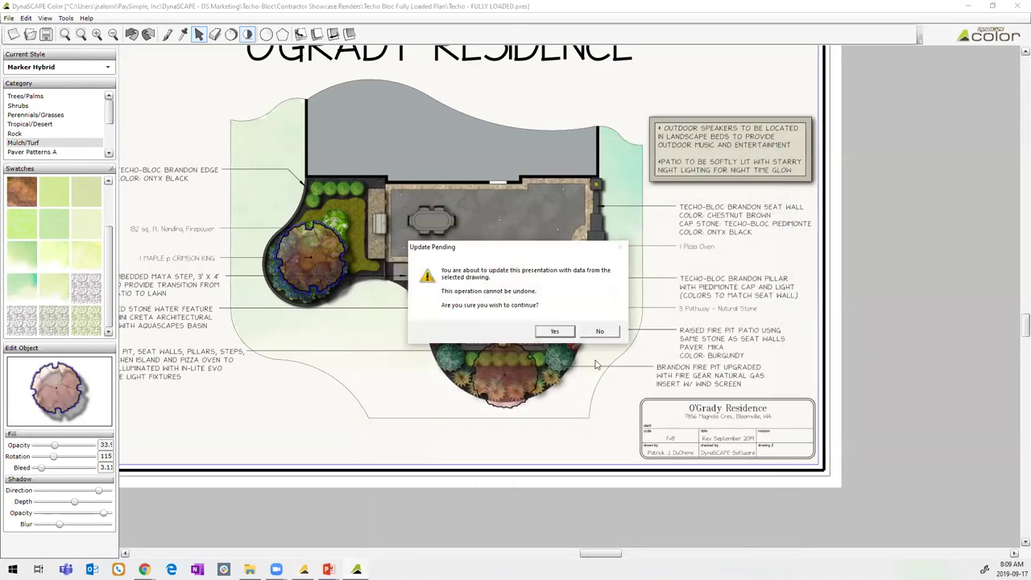
{"action": "left_click", "coordinate": [556, 332]}
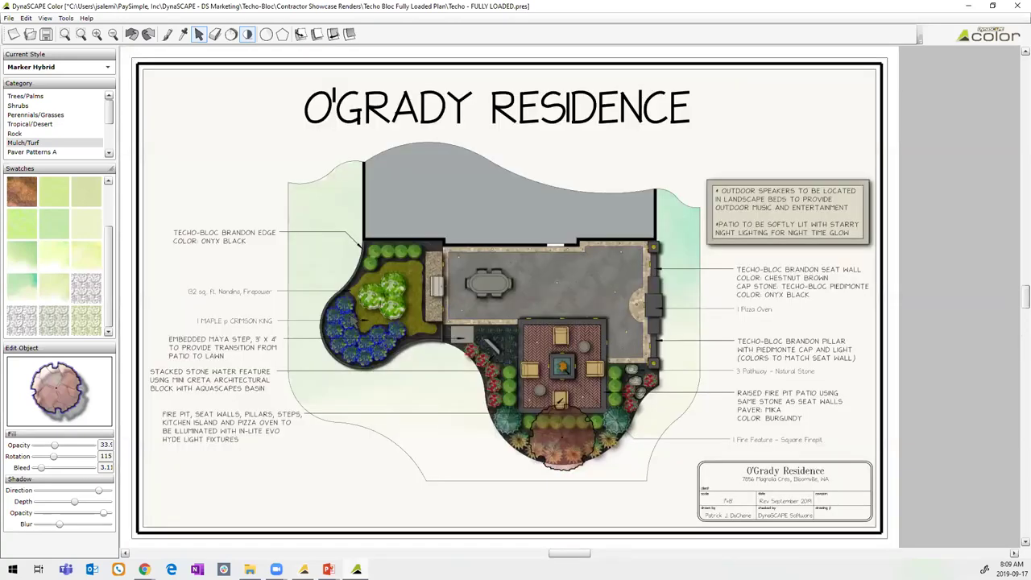
{"action": "scroll", "coordinate": [361, 320], "scroll_direction": "up", "scroll_amount": 2}
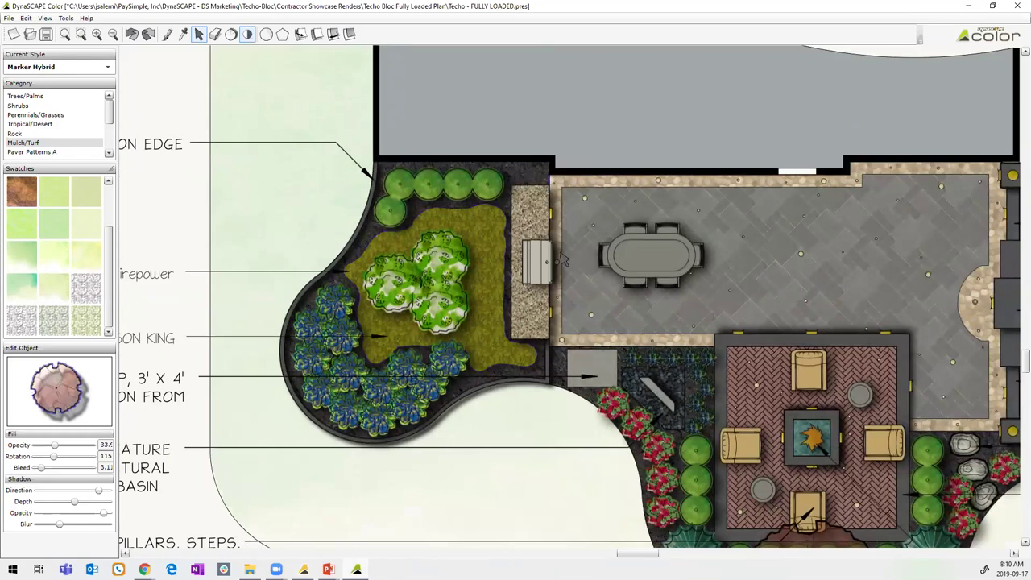
{"action": "left_click", "coordinate": [407, 320]}
{"action": "scroll", "coordinate": [387, 307], "scroll_direction": "down", "scroll_amount": 3}
{"action": "scroll", "coordinate": [322, 284], "scroll_direction": "up", "scroll_amount": 3}
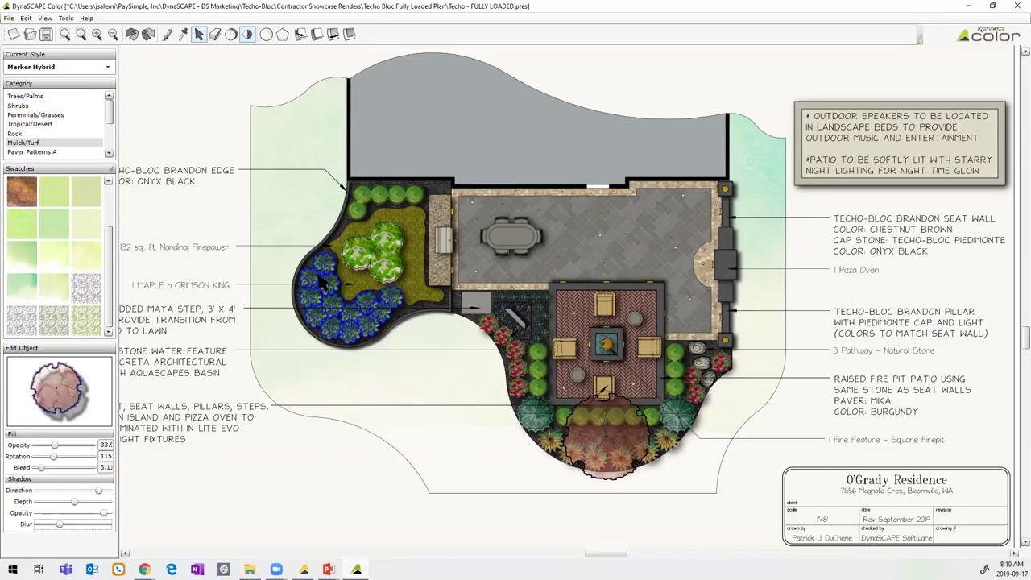
Switch to DynaSCAPE Design and export the plan as a DynaSCAPE Manage export file, overwriting the existing residence .dmx file on the Desktop.
{"action": "key", "text": "alt+Tab"}
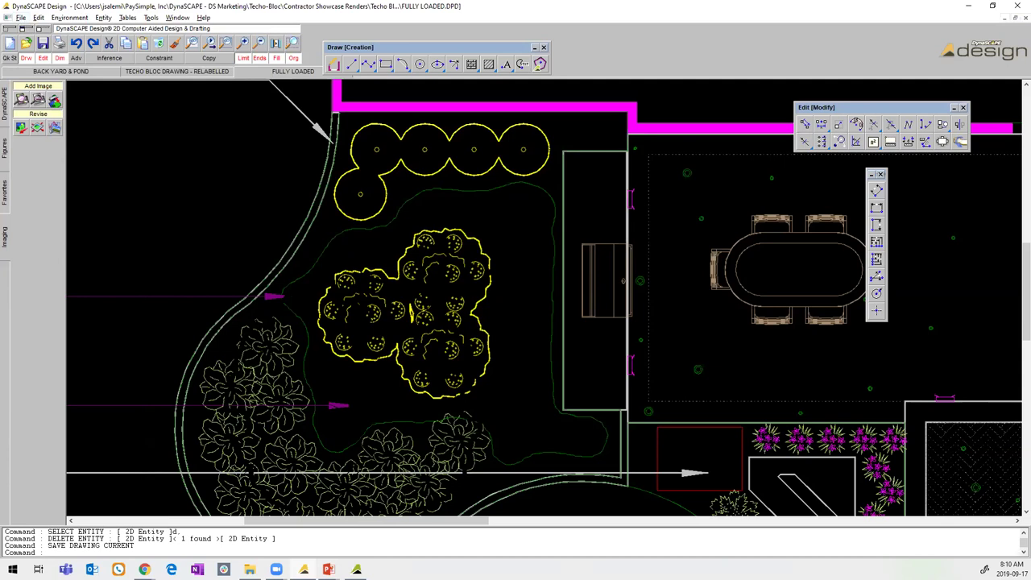
{"action": "scroll", "coordinate": [202, 161], "scroll_direction": "down", "scroll_amount": 4}
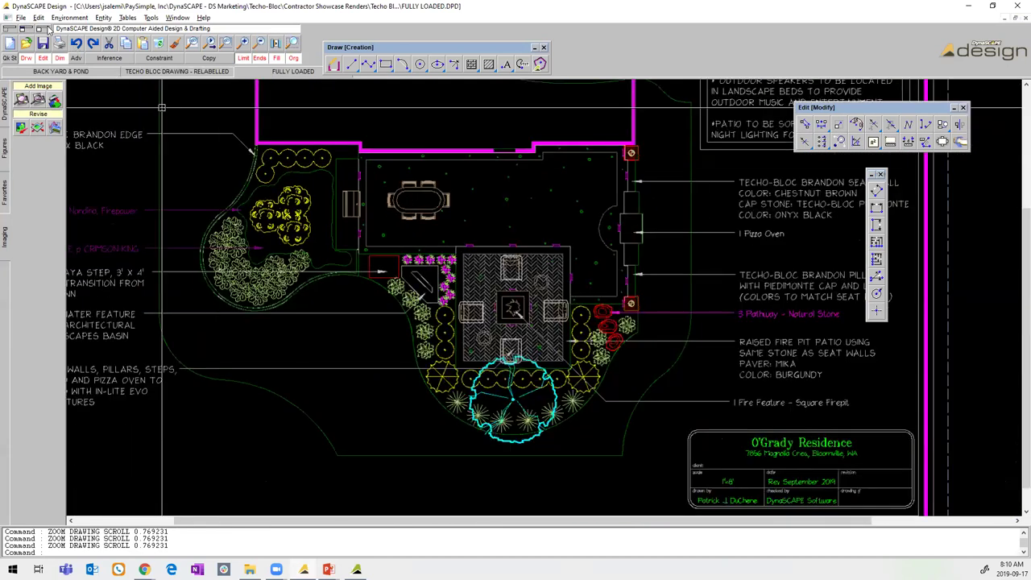
{"action": "left_click", "coordinate": [20, 19]}
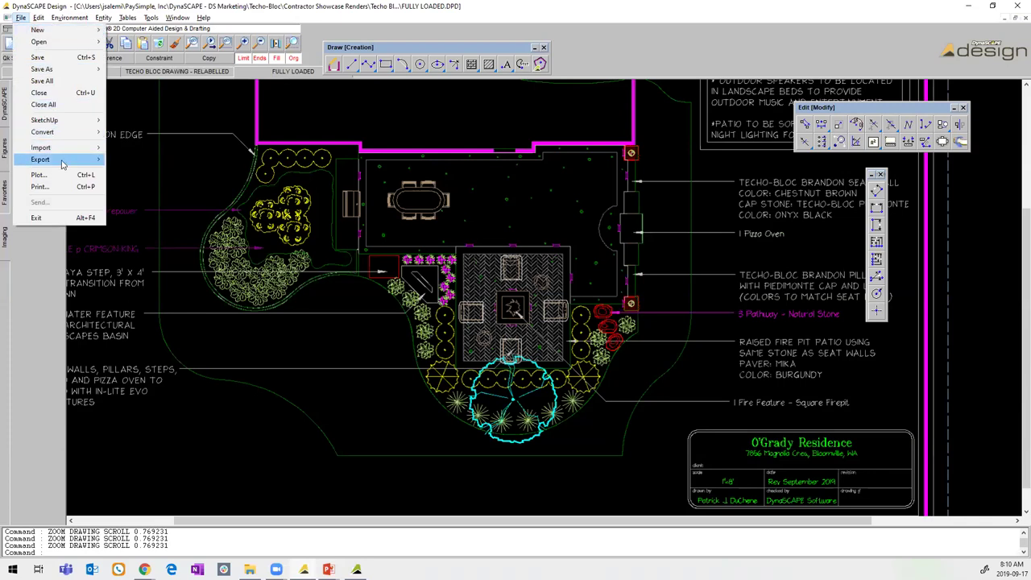
{"action": "mouse_move", "coordinate": [62, 164]}
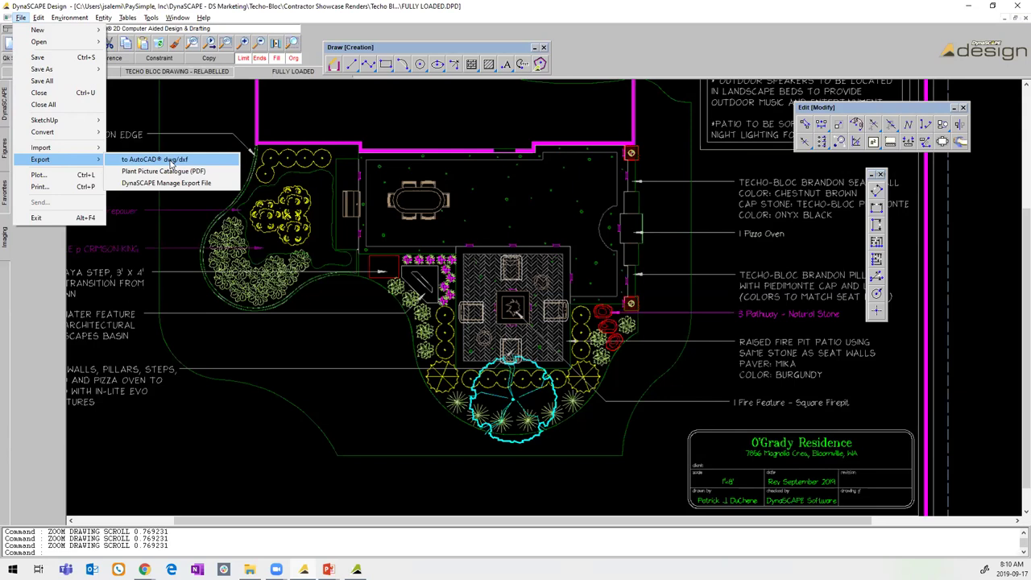
{"action": "mouse_move", "coordinate": [90, 153]}
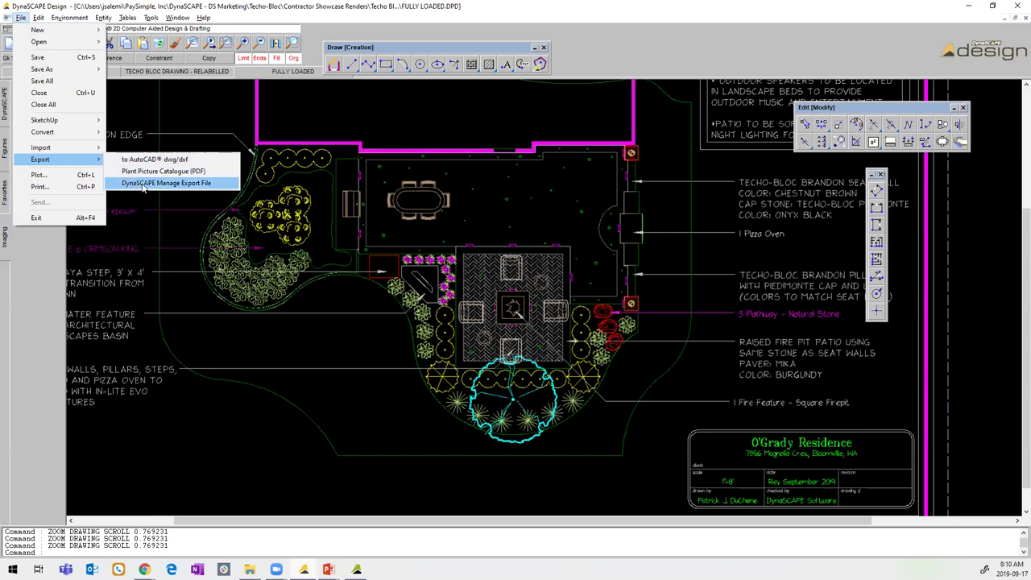
{"action": "left_click", "coordinate": [143, 184]}
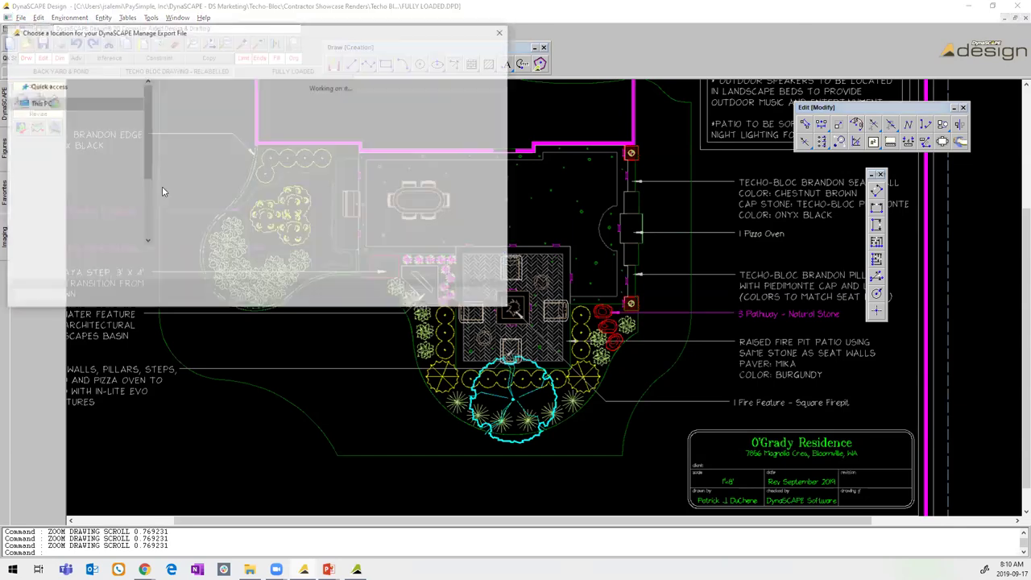
{"action": "left_click", "coordinate": [304, 186]}
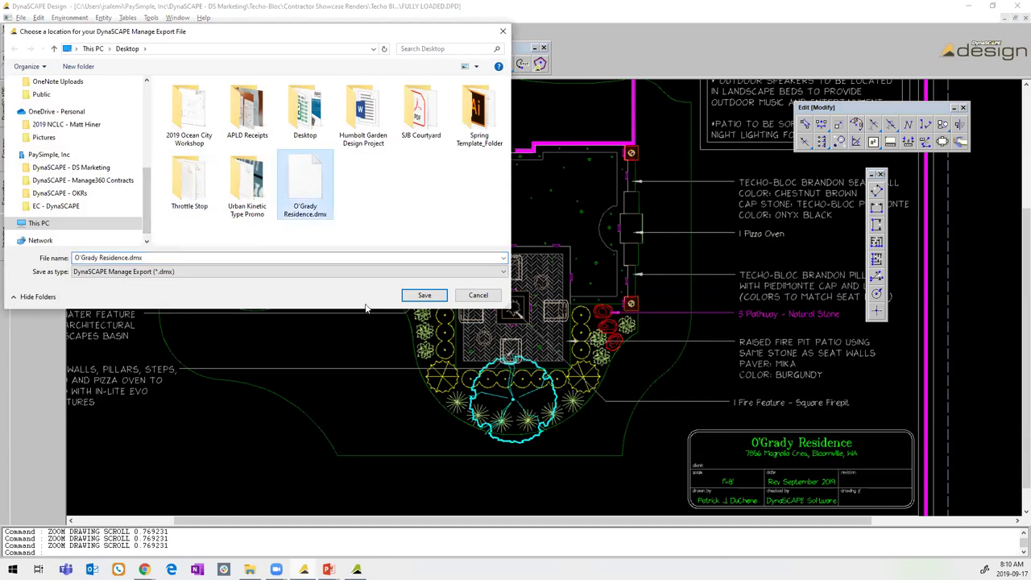
{"action": "left_click", "coordinate": [114, 258]}
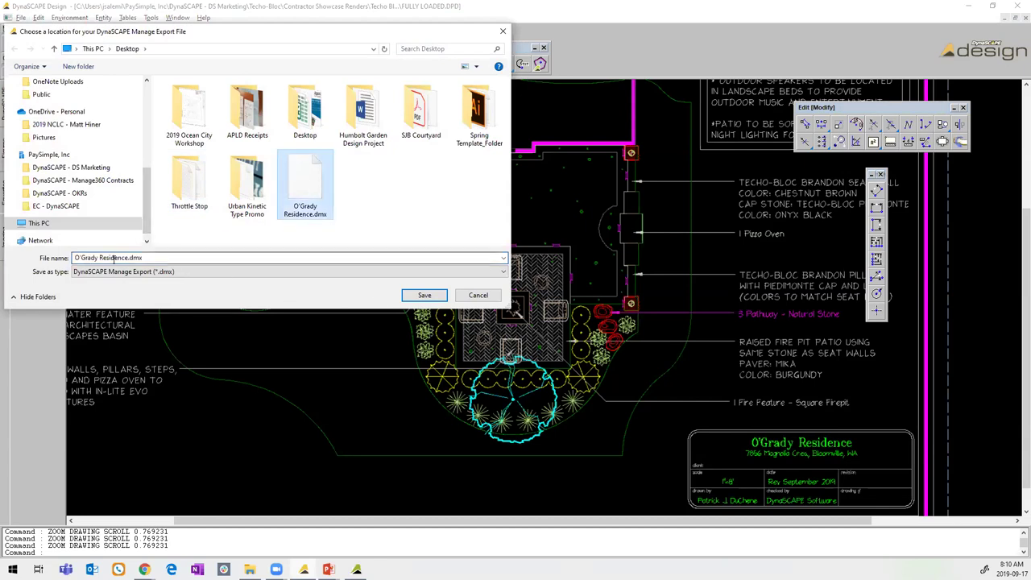
{"action": "left_click", "coordinate": [417, 296]}
{"action": "left_click", "coordinate": [547, 323]}
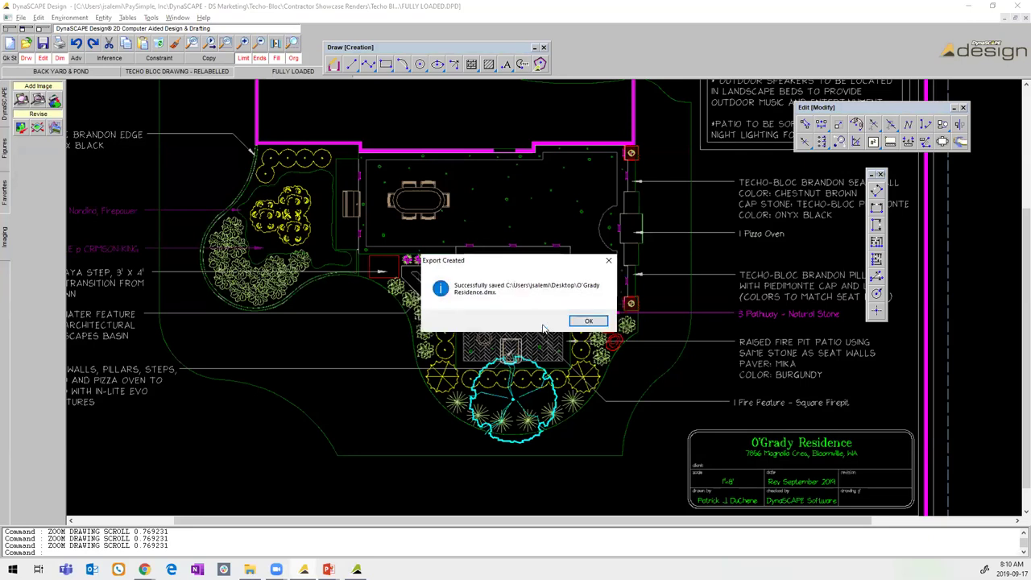
{"action": "left_click", "coordinate": [578, 323]}
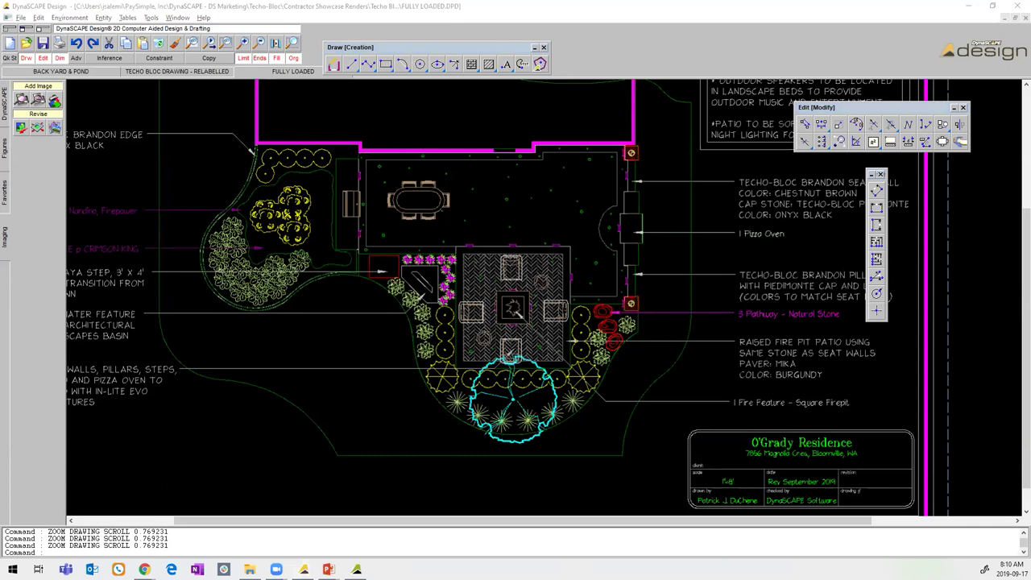
Switch to DynaSCAPE Manage360 in the browser, search the accounts for the customer's surname, and open the matching residence account.
{"action": "left_click", "coordinate": [144, 570]}
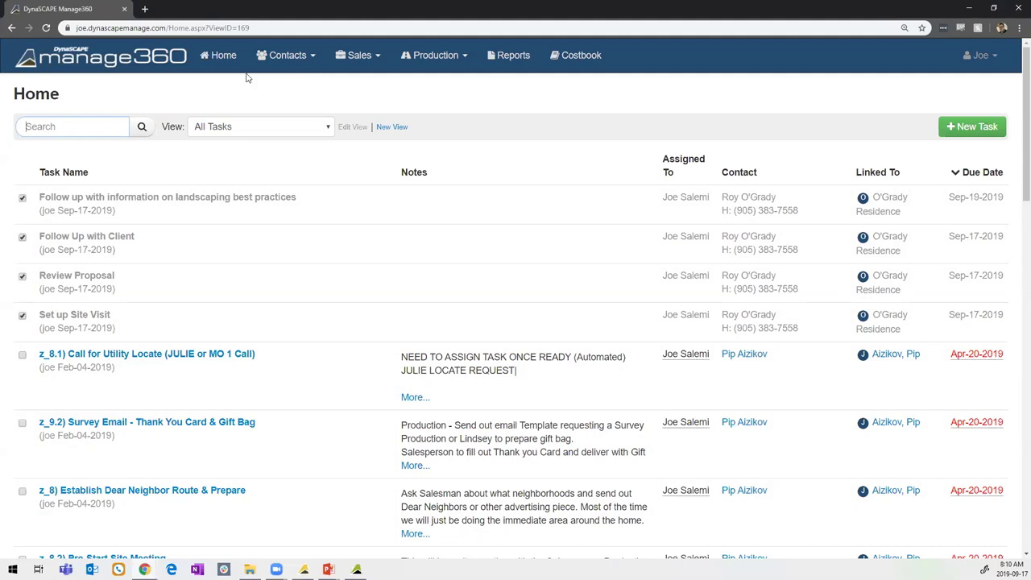
{"action": "left_click", "coordinate": [34, 126]}
{"action": "left_click", "coordinate": [306, 58]}
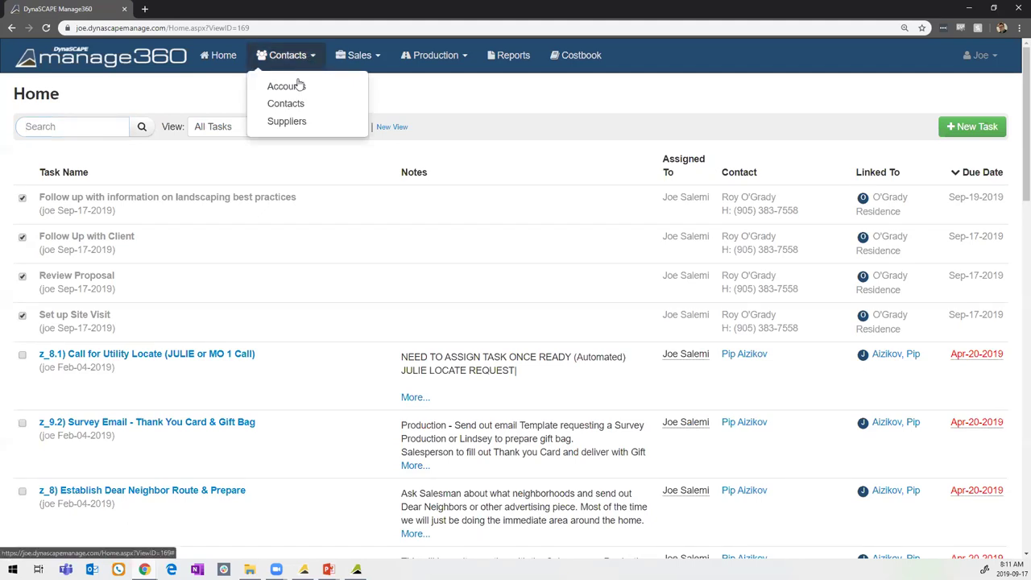
{"action": "left_click", "coordinate": [292, 85]}
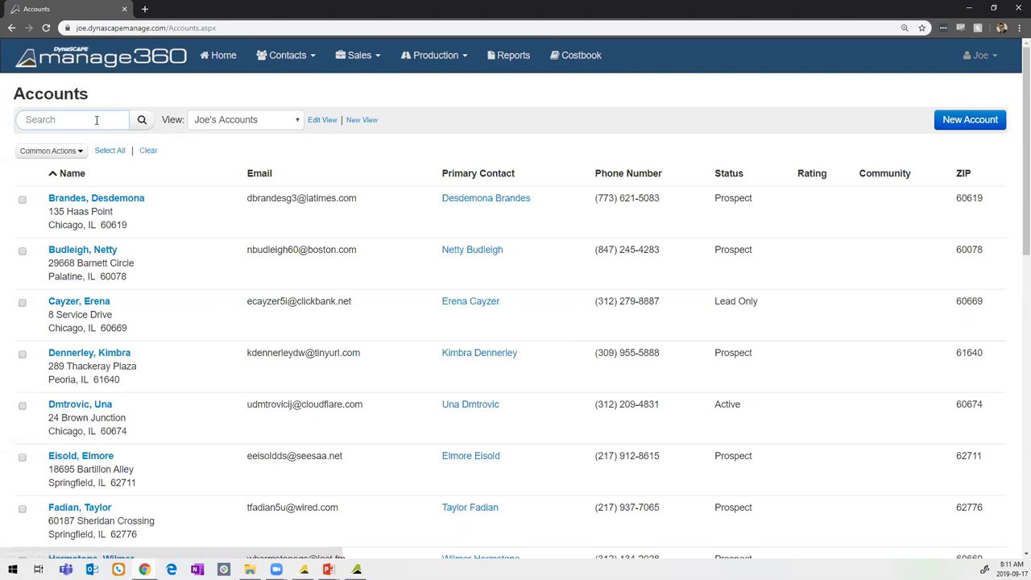
{"action": "type", "text": "O'"}
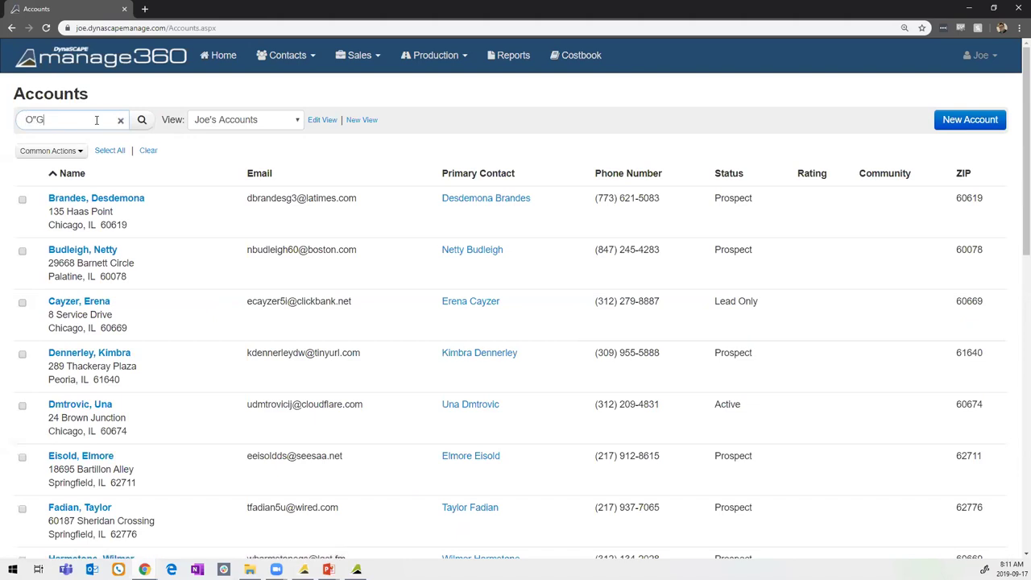
{"action": "type", "text": "gRAdy"}
{"action": "key", "text": "Return"}
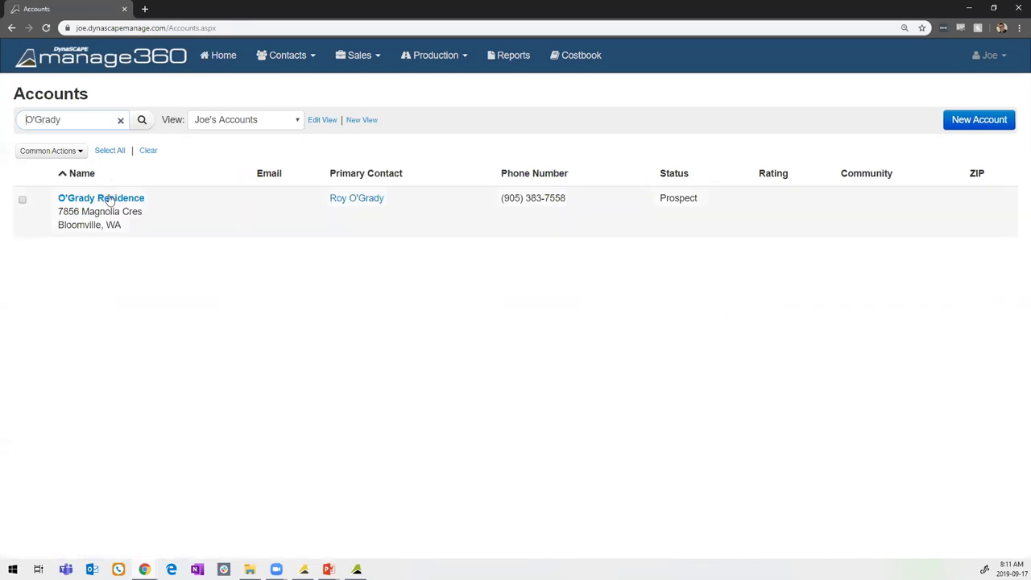
{"action": "left_click", "coordinate": [110, 199]}
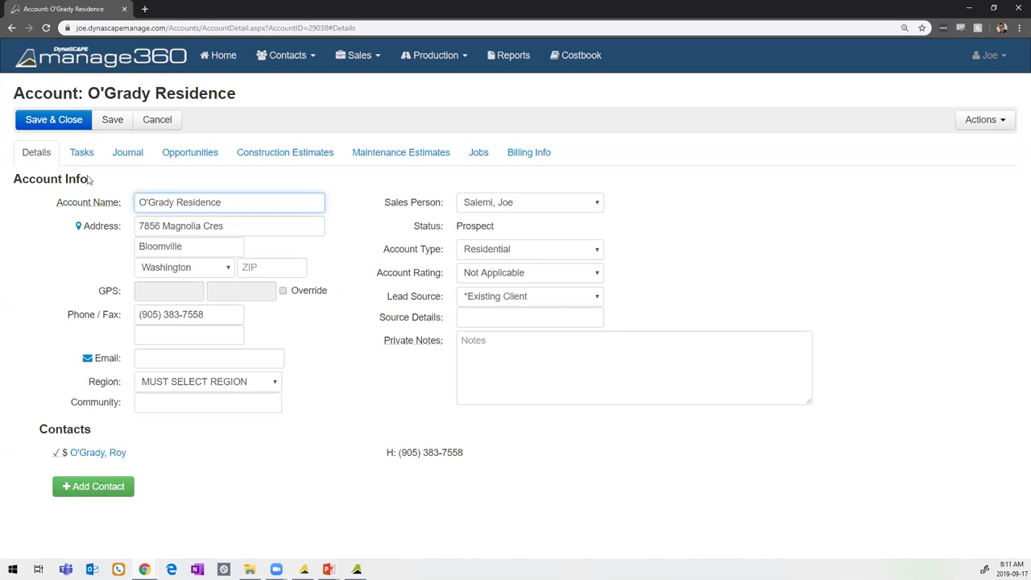
Review the residence account's tasks, journal and opportunities.
{"action": "left_click", "coordinate": [82, 159]}
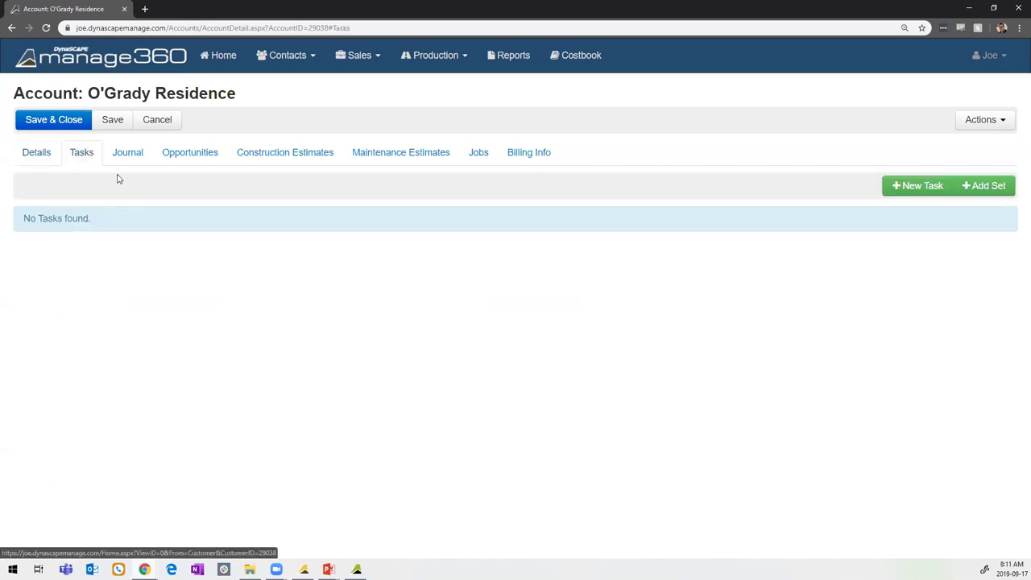
{"action": "left_click", "coordinate": [133, 164]}
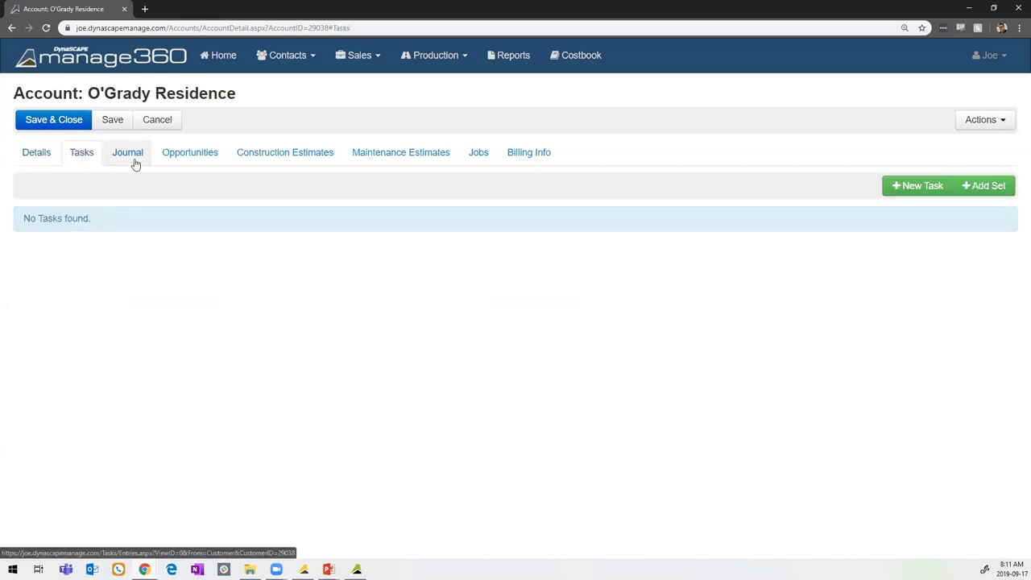
{"action": "left_click", "coordinate": [187, 163]}
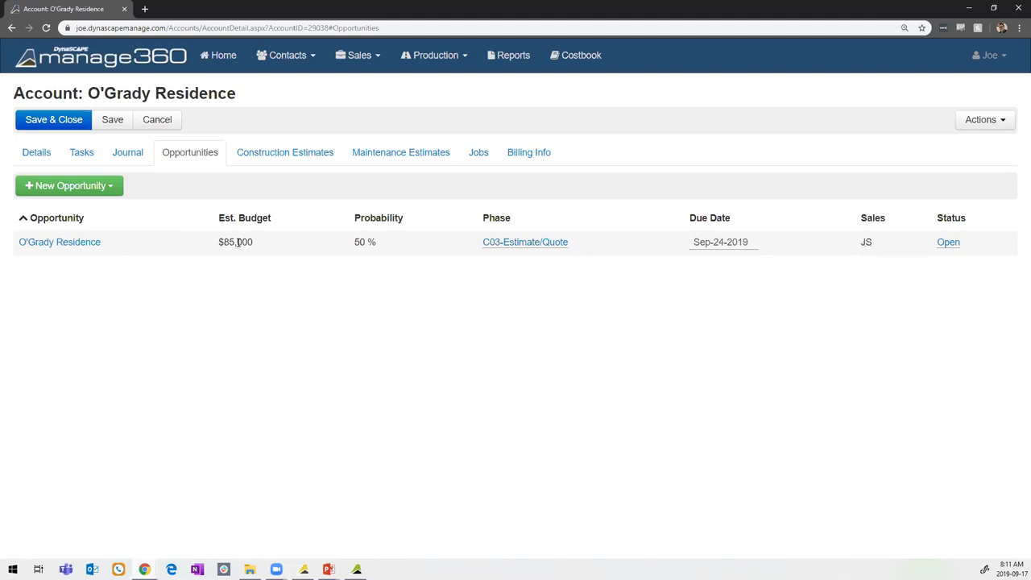
Create a construction estimate for the account, based on its open residence opportunity and the Blank Estimate template.
{"action": "left_click", "coordinate": [267, 162]}
{"action": "left_click", "coordinate": [126, 194]}
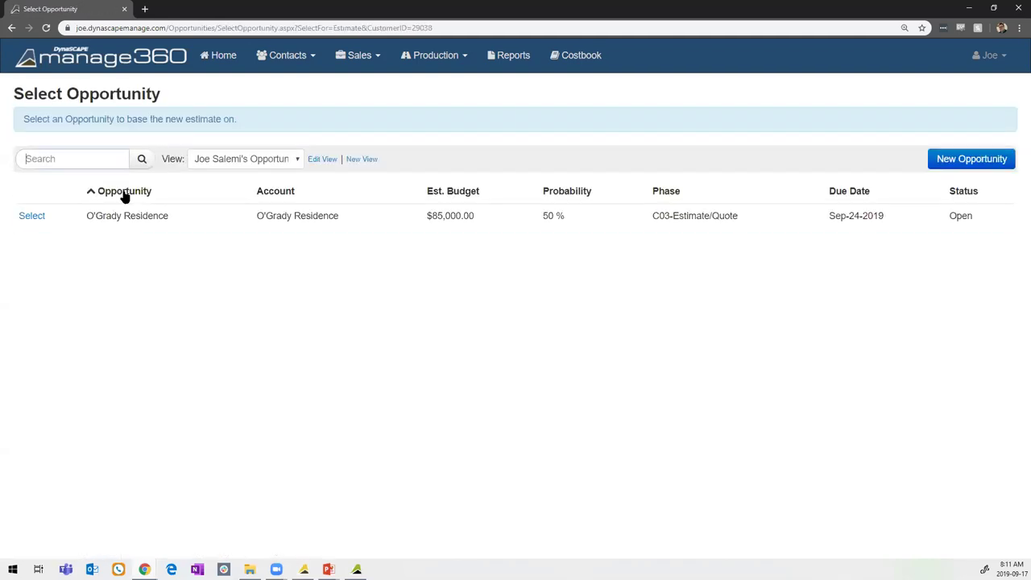
{"action": "left_click", "coordinate": [41, 217]}
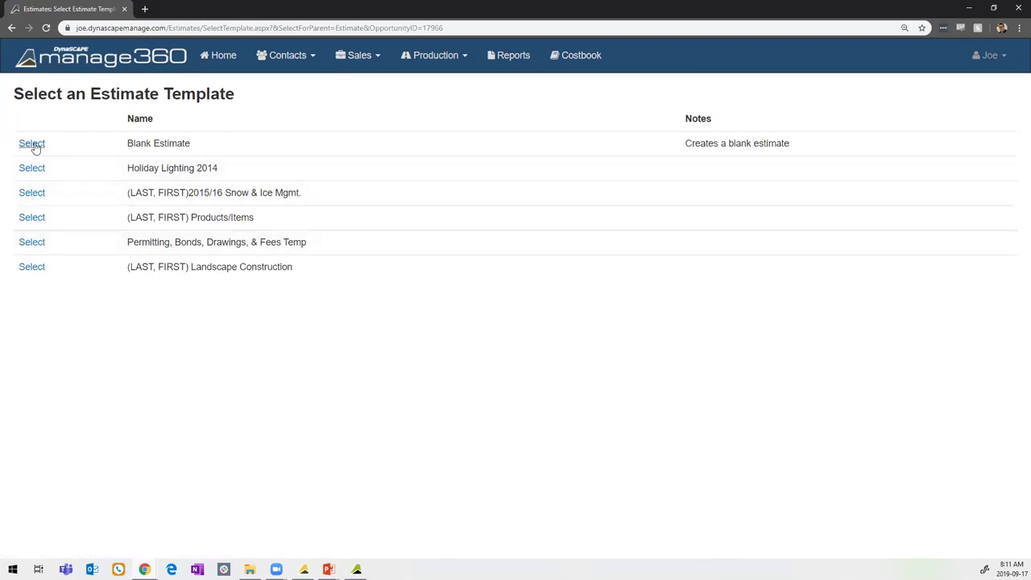
{"action": "left_click", "coordinate": [33, 144]}
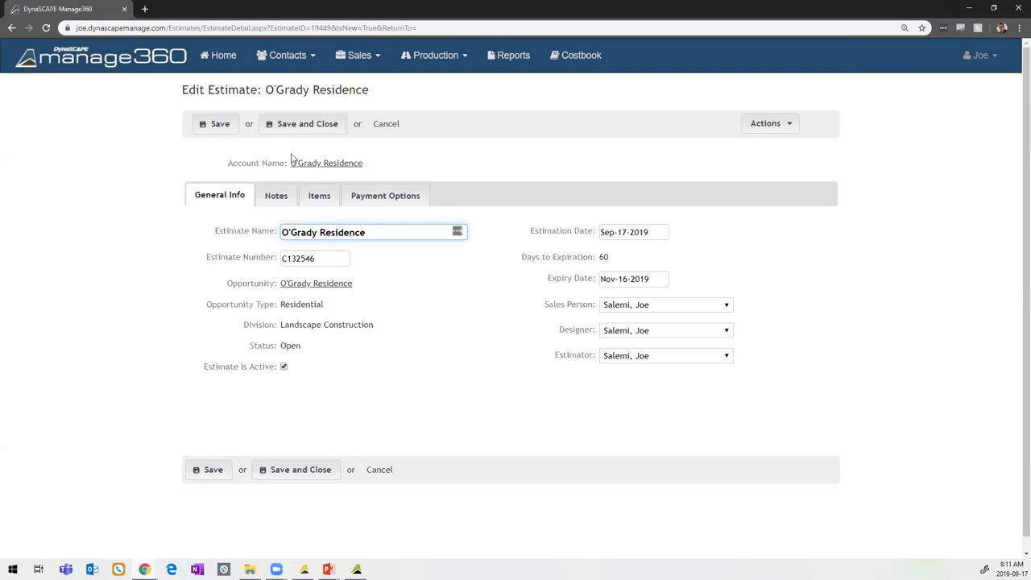
Start an import into the new estimate and upload the residence .dmx file from the Desktop.
{"action": "left_click", "coordinate": [769, 126]}
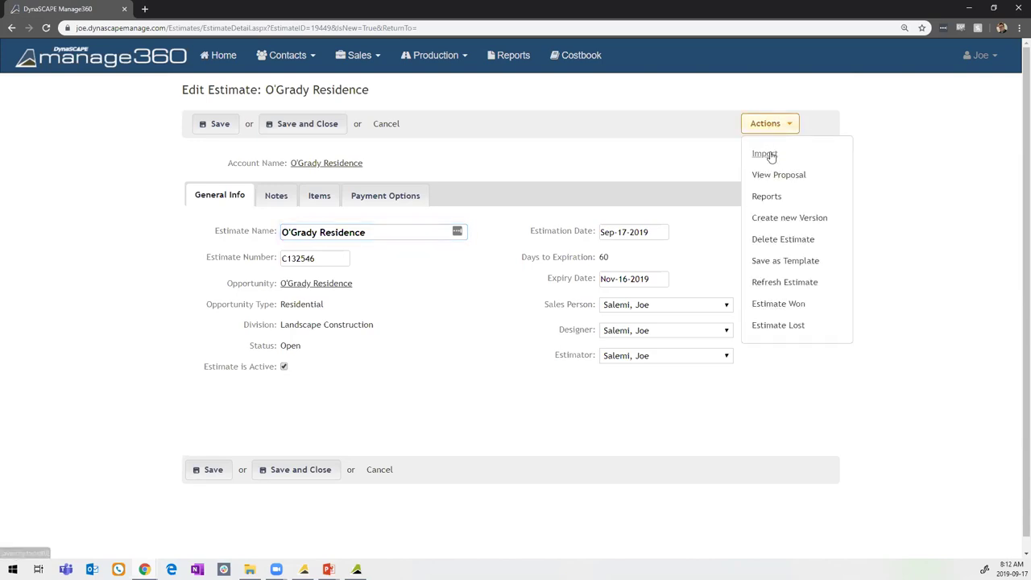
{"action": "left_click", "coordinate": [765, 154]}
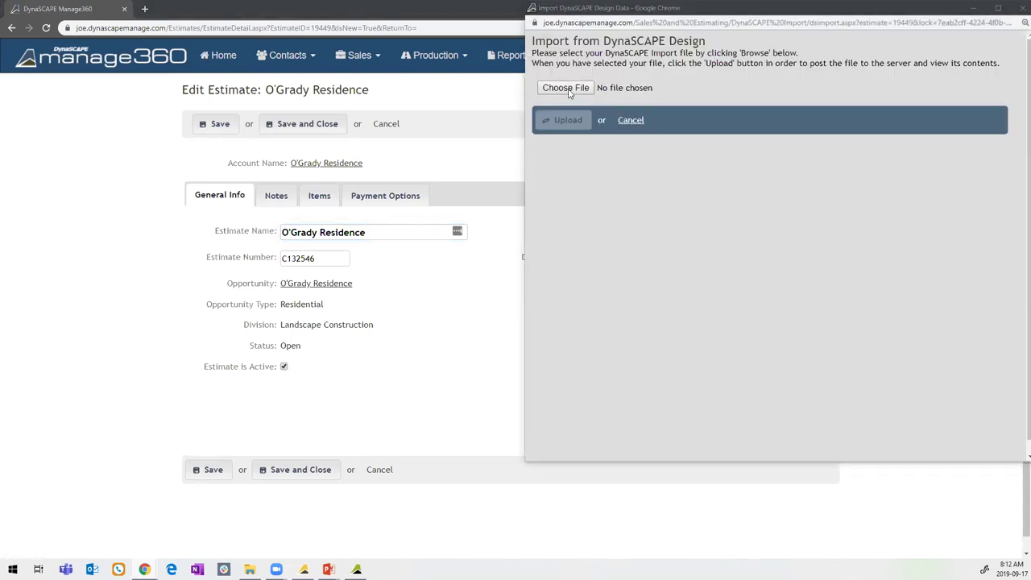
{"action": "left_click", "coordinate": [569, 89]}
{"action": "left_click", "coordinate": [557, 165]}
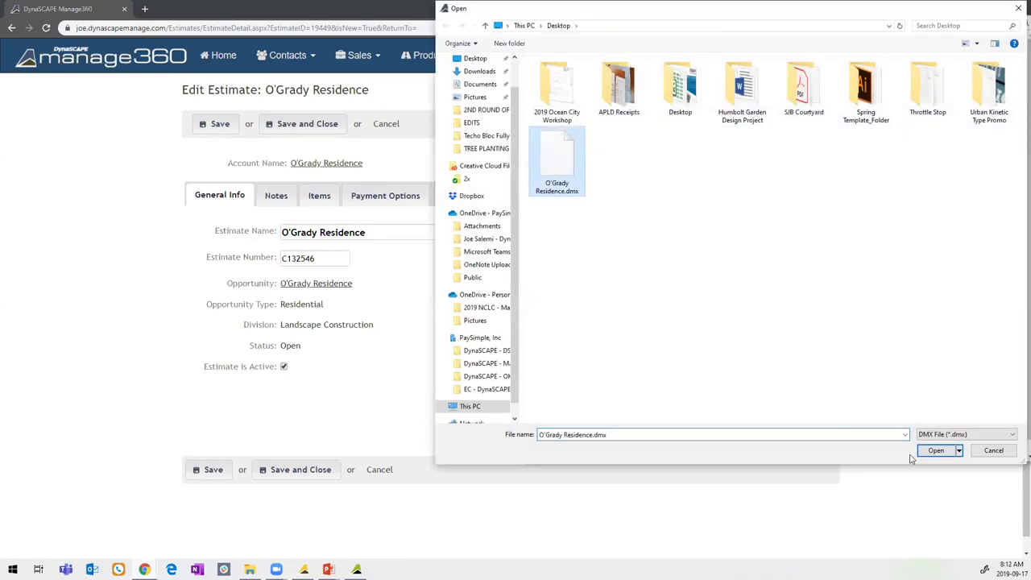
{"action": "left_click", "coordinate": [934, 450]}
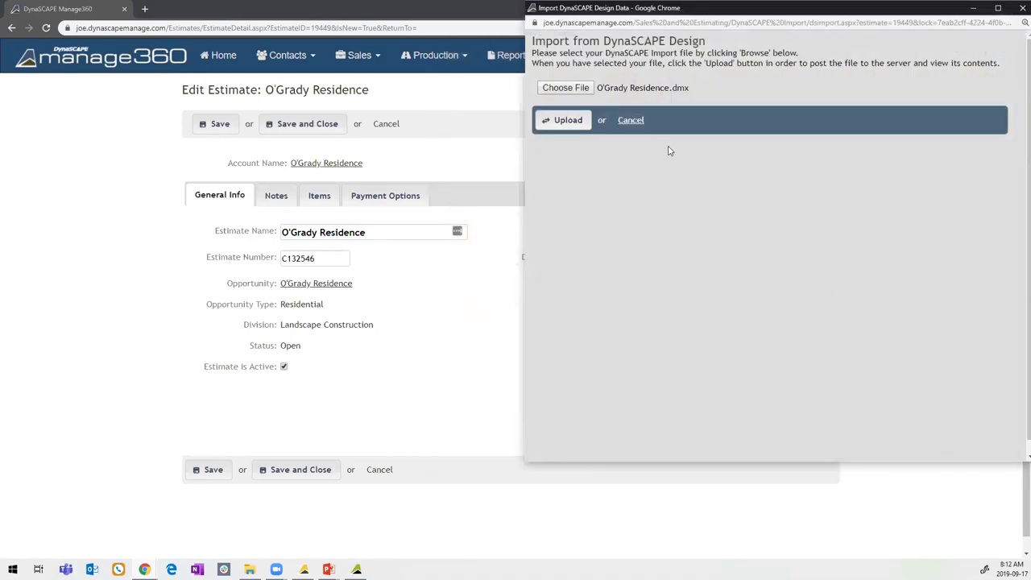
{"action": "left_click", "coordinate": [565, 120]}
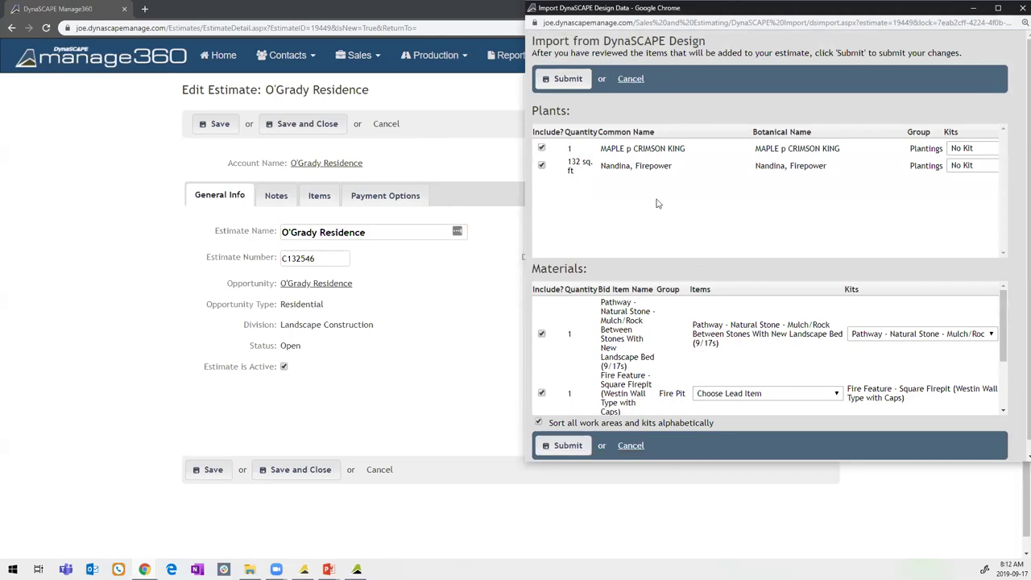
Assign the Unilock Ledgestone wall coping caps as the square firepit's lead item, submit the import, and show the estimate's items.
{"action": "scroll", "coordinate": [637, 310], "scroll_direction": "down", "scroll_amount": 1}
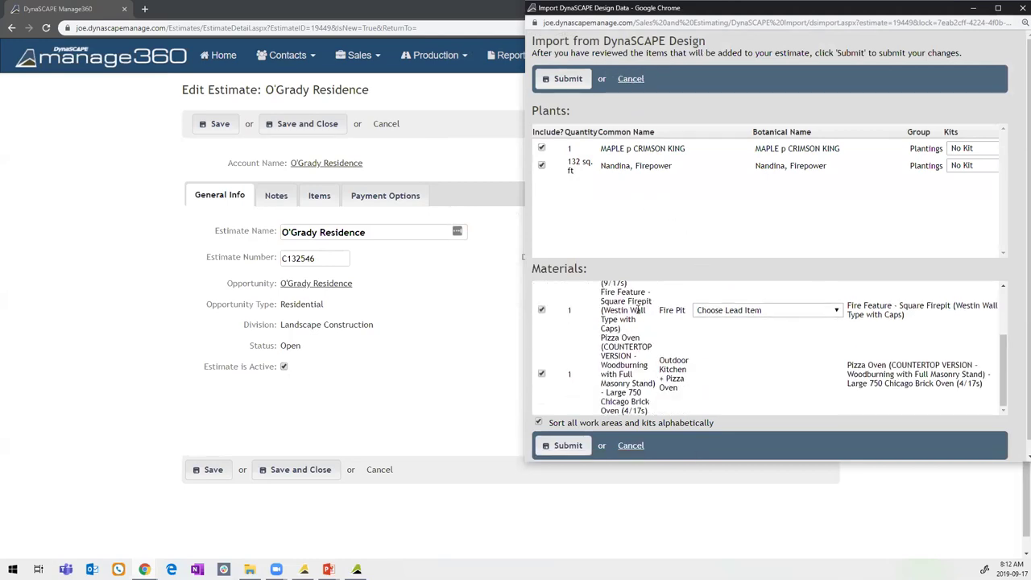
{"action": "left_click", "coordinate": [725, 315]}
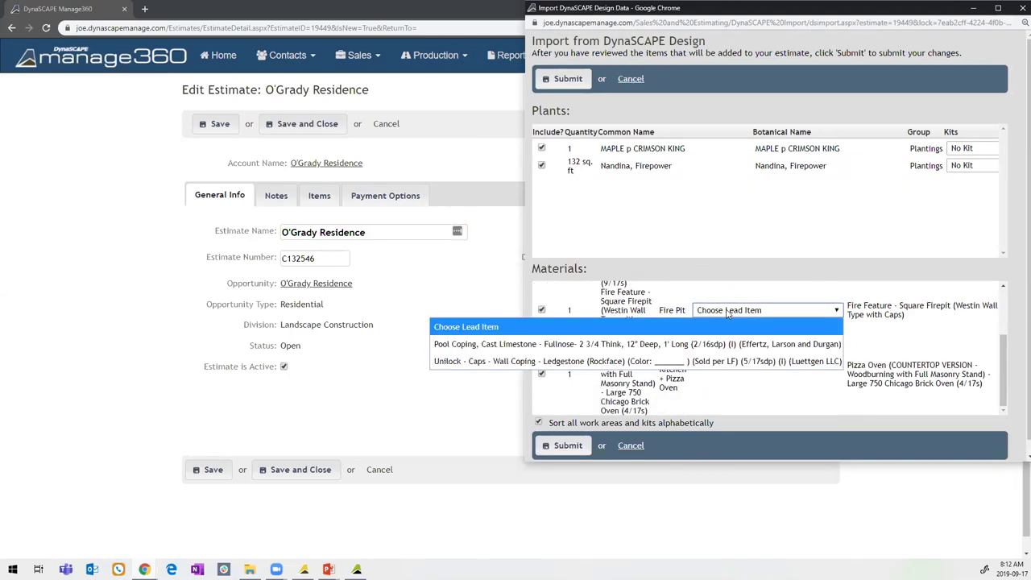
{"action": "left_click", "coordinate": [681, 360]}
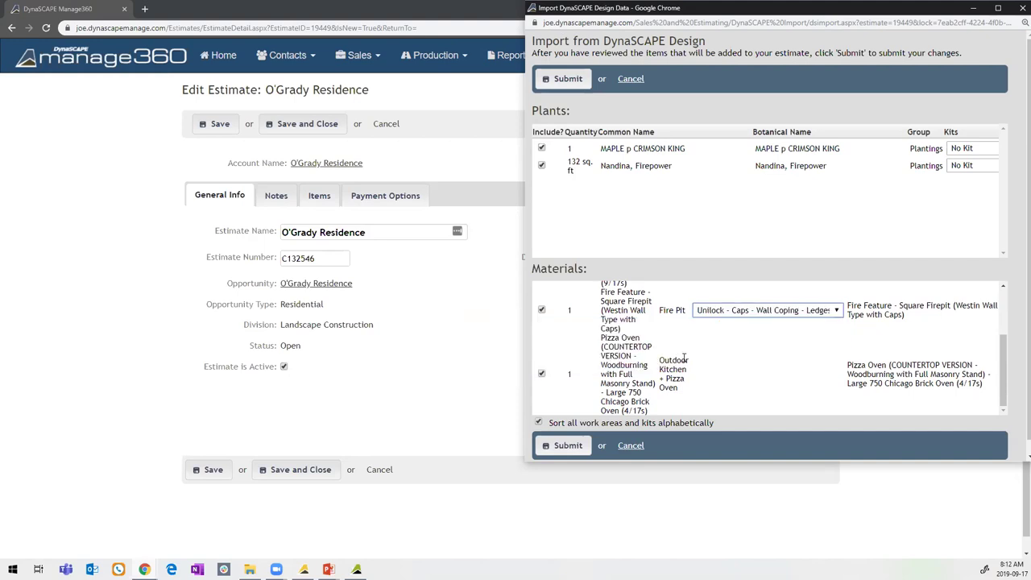
{"action": "scroll", "coordinate": [657, 349], "scroll_direction": "down", "scroll_amount": 1}
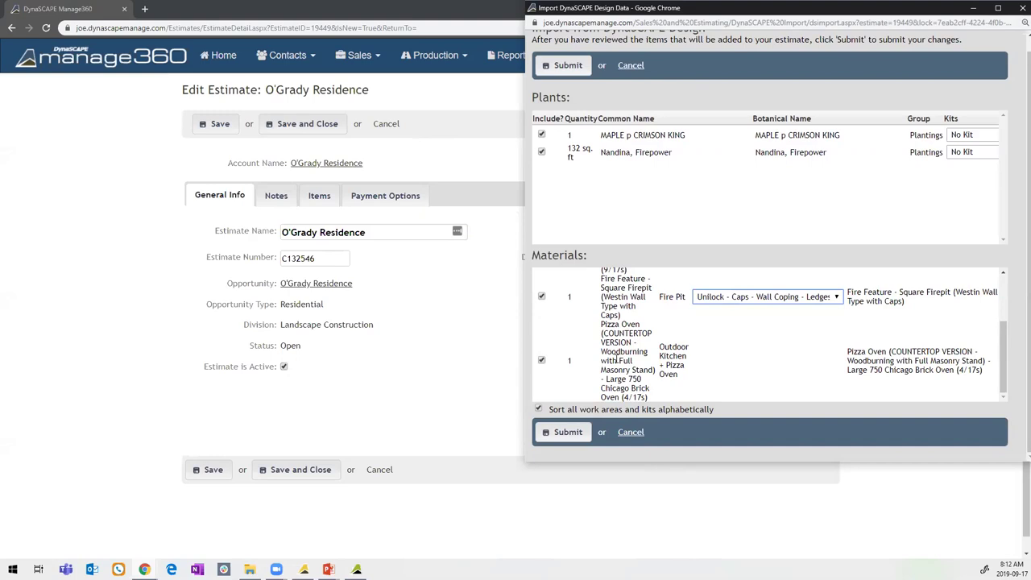
{"action": "left_click", "coordinate": [569, 433]}
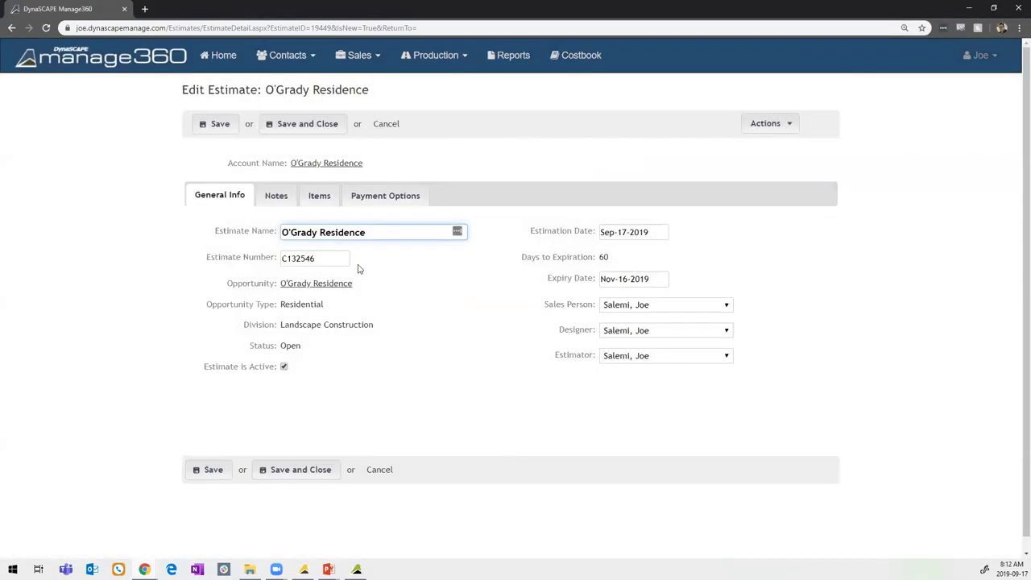
{"action": "left_click", "coordinate": [319, 196]}
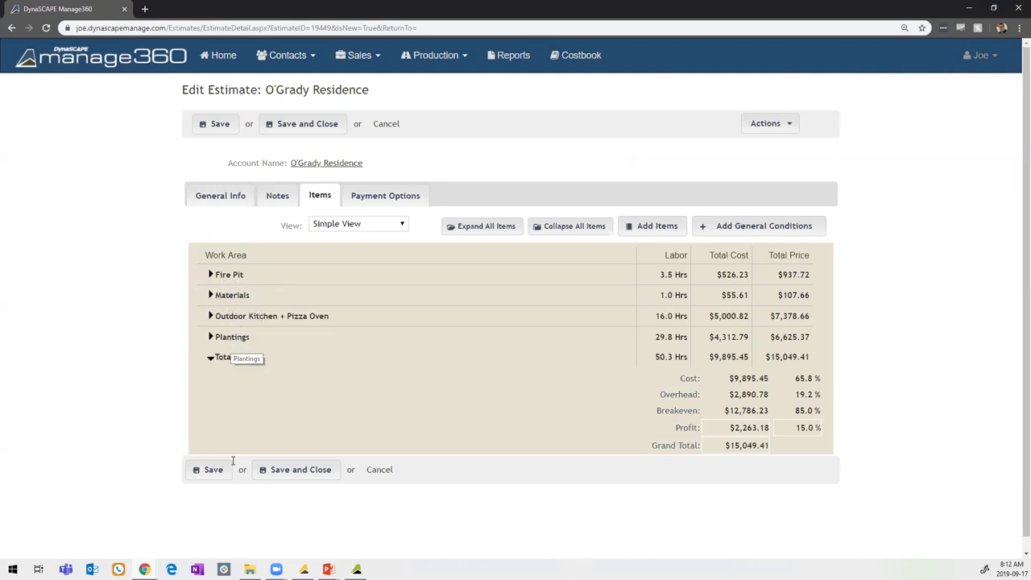
Switch to DynaSCAPE Design and review the existing quotation groups used for grouping labels.
{"action": "left_click", "coordinate": [303, 569]}
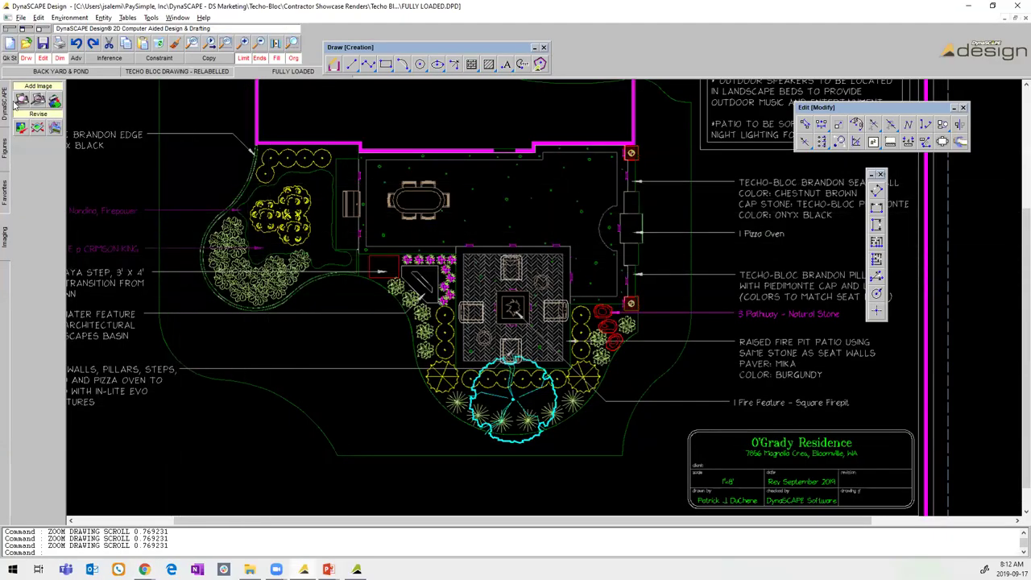
{"action": "left_click", "coordinate": [16, 201]}
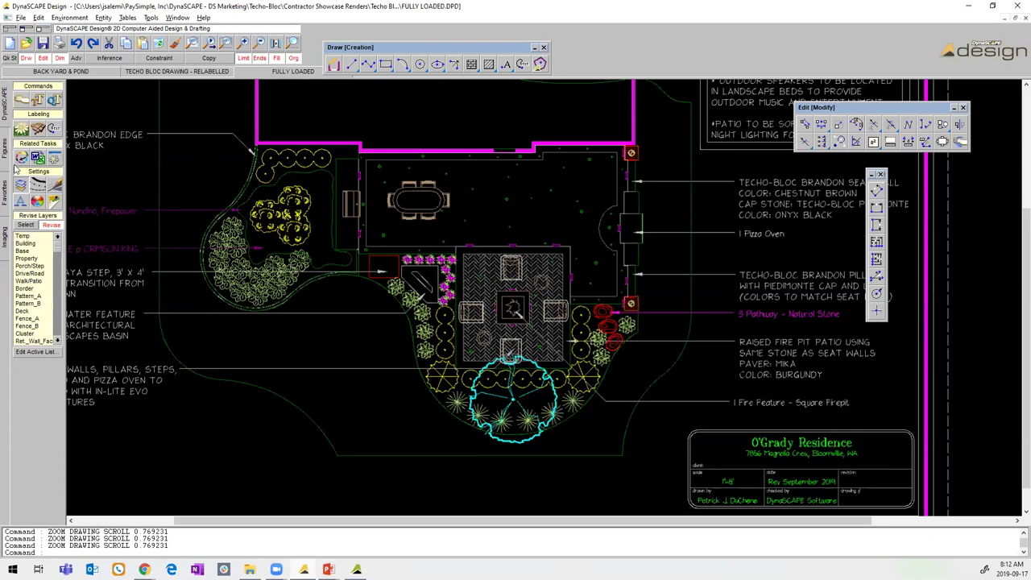
{"action": "left_click", "coordinate": [26, 166]}
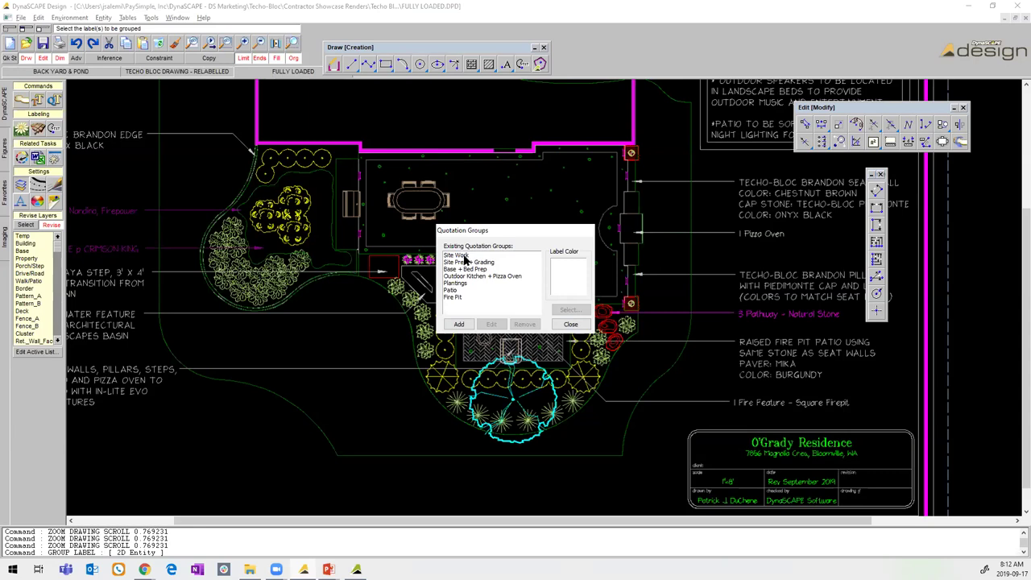
{"action": "left_click", "coordinate": [569, 325]}
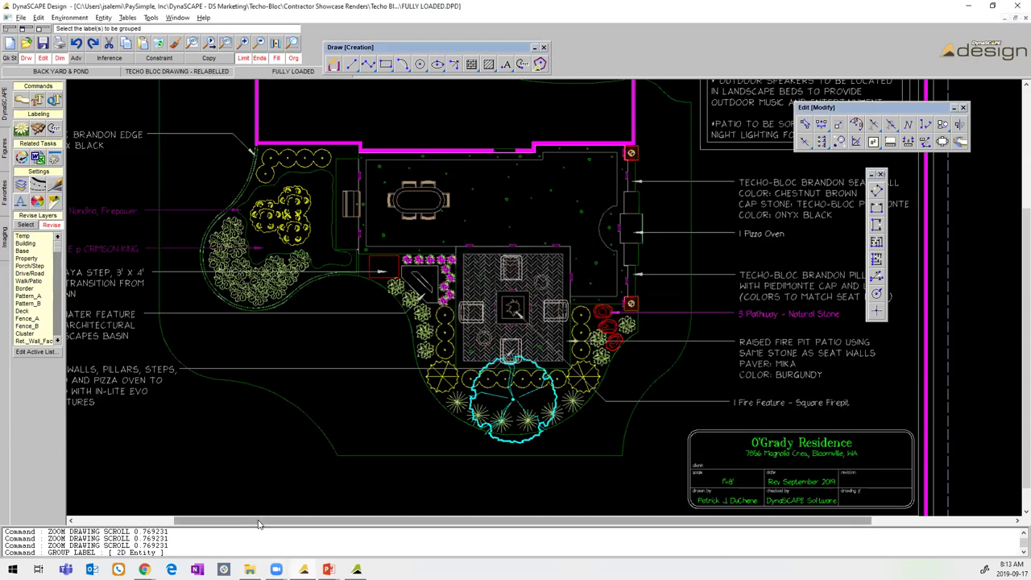
Return to Manage360 and examine the Fire Pit work area's kit, including its materials, labor and costs.
{"action": "key", "text": "alt+Tab"}
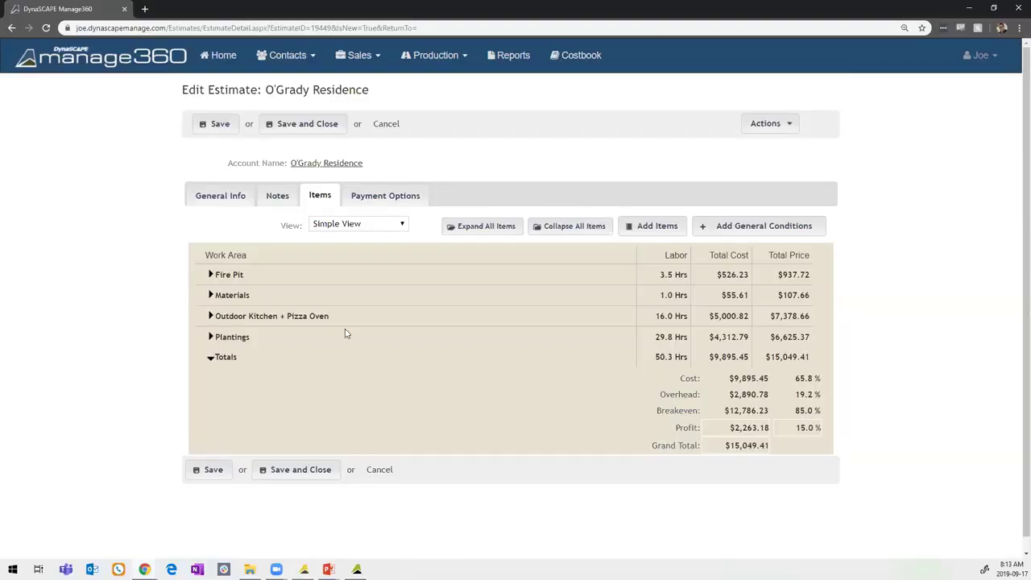
{"action": "left_click", "coordinate": [211, 275]}
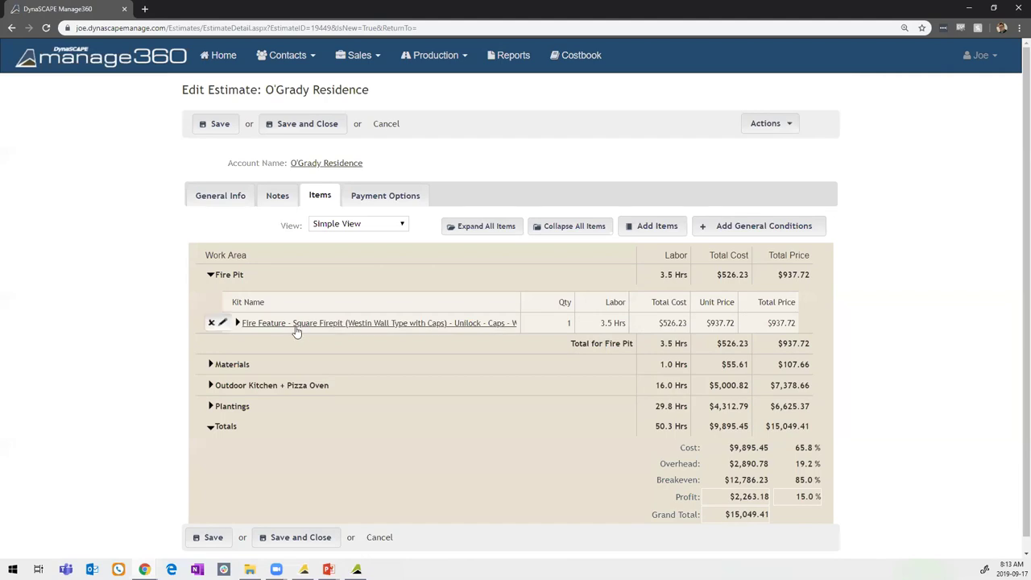
{"action": "left_click", "coordinate": [238, 323]}
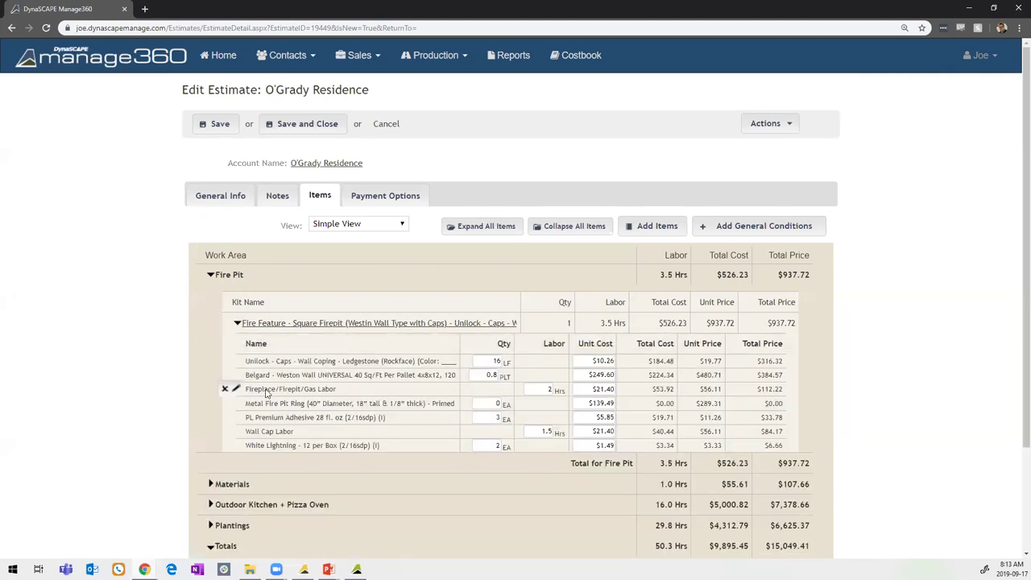
{"action": "scroll", "coordinate": [340, 433], "scroll_direction": "down", "scroll_amount": 1}
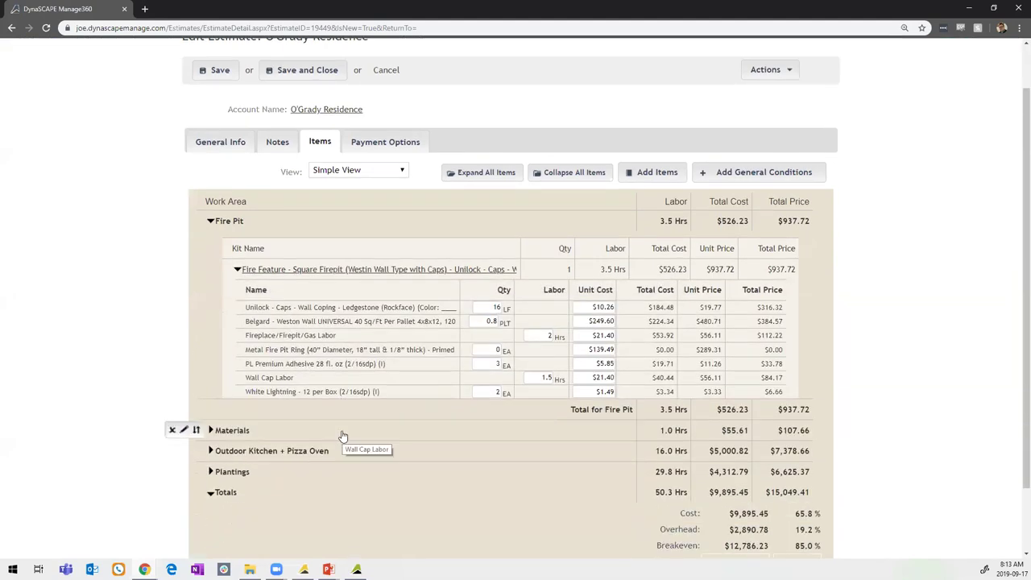
{"action": "scroll", "coordinate": [463, 350], "scroll_direction": "up", "scroll_amount": 1}
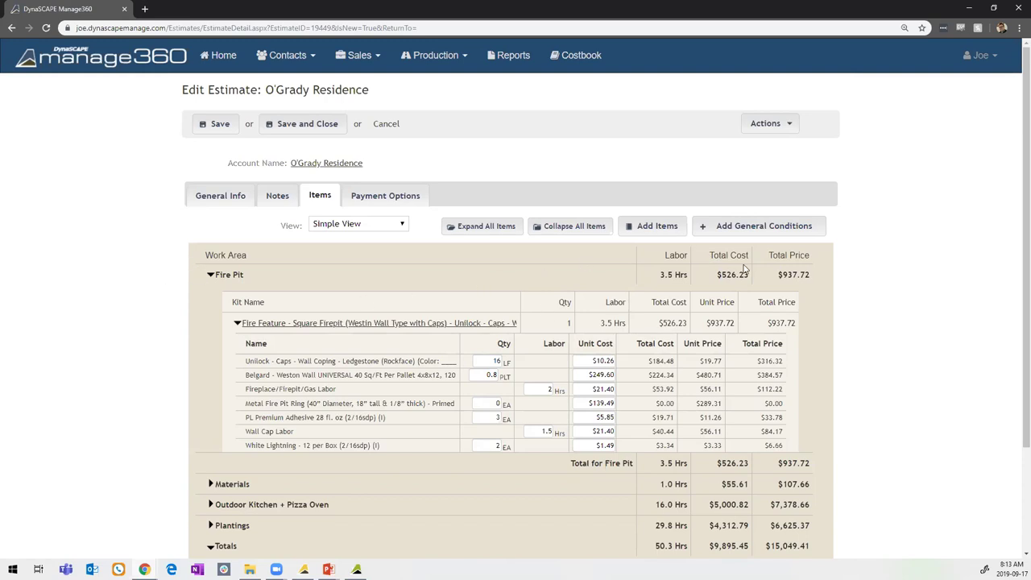
{"action": "scroll", "coordinate": [545, 318], "scroll_direction": "down", "scroll_amount": 2}
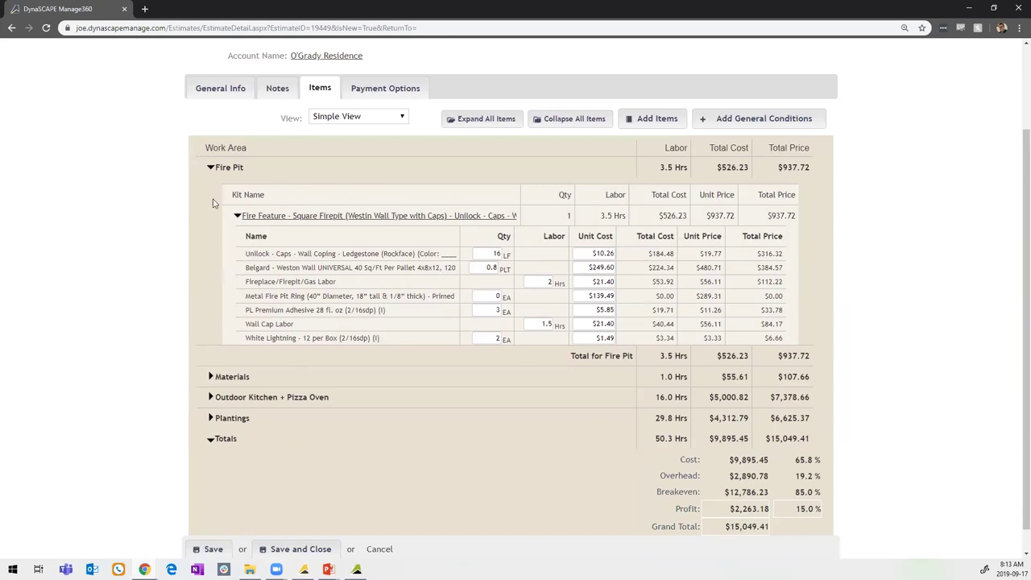
Collapse the Fire Pit work area and show the estimate's items in Analysis View.
{"action": "left_click", "coordinate": [210, 167]}
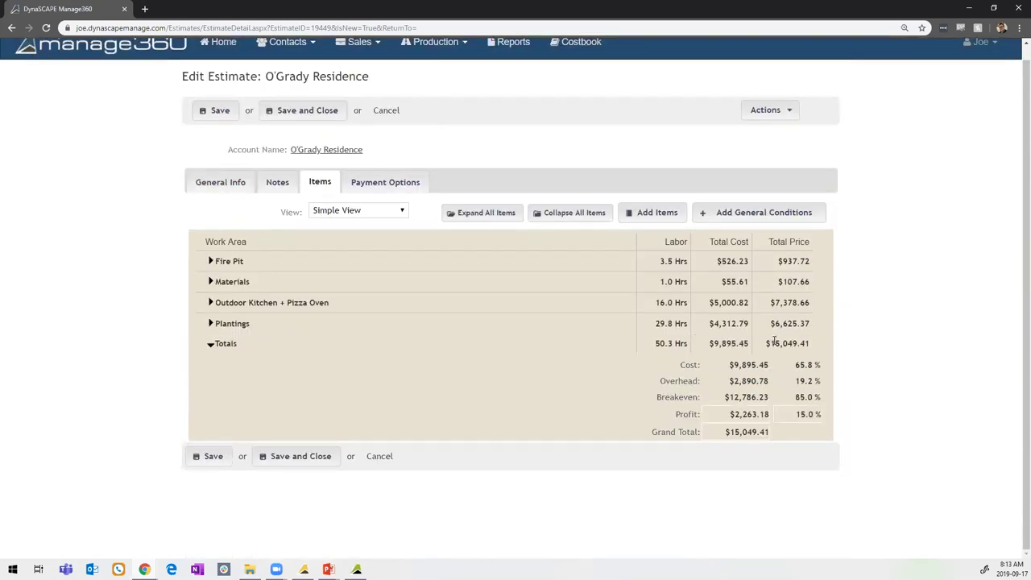
{"action": "left_click", "coordinate": [379, 211]}
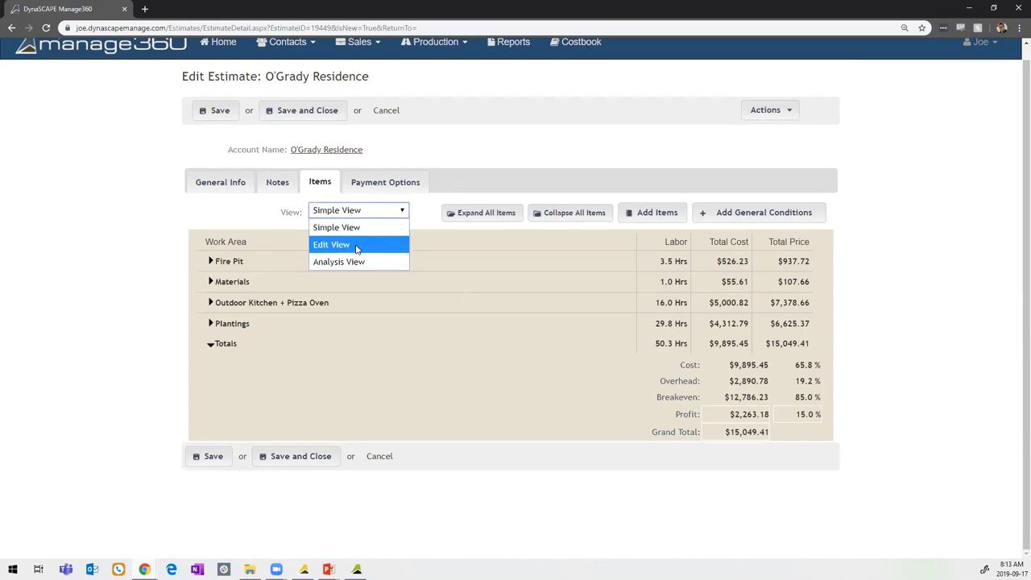
{"action": "left_click", "coordinate": [359, 260]}
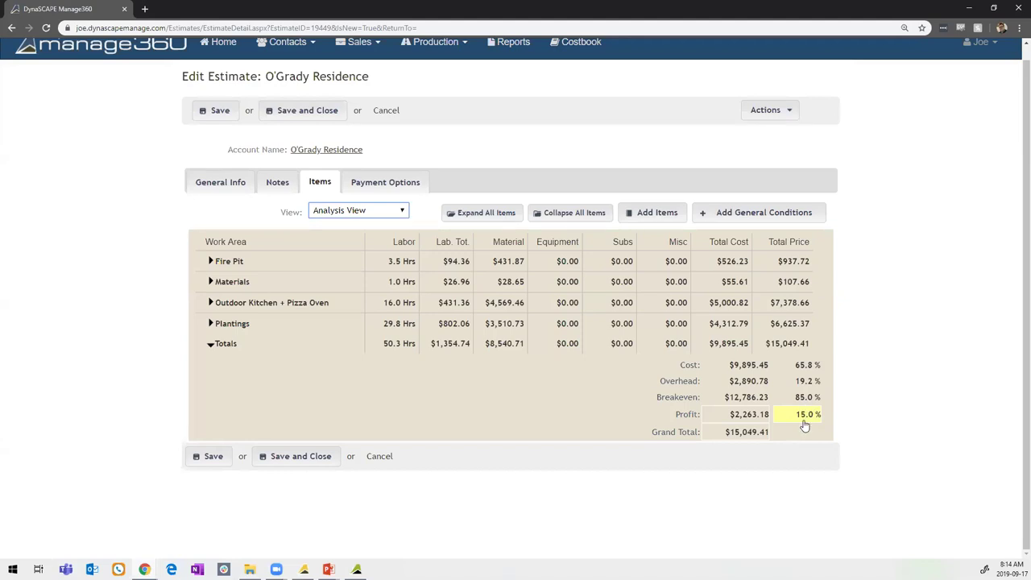
Set the estimate's profit amount to $2,500.
{"action": "left_click", "coordinate": [744, 417]}
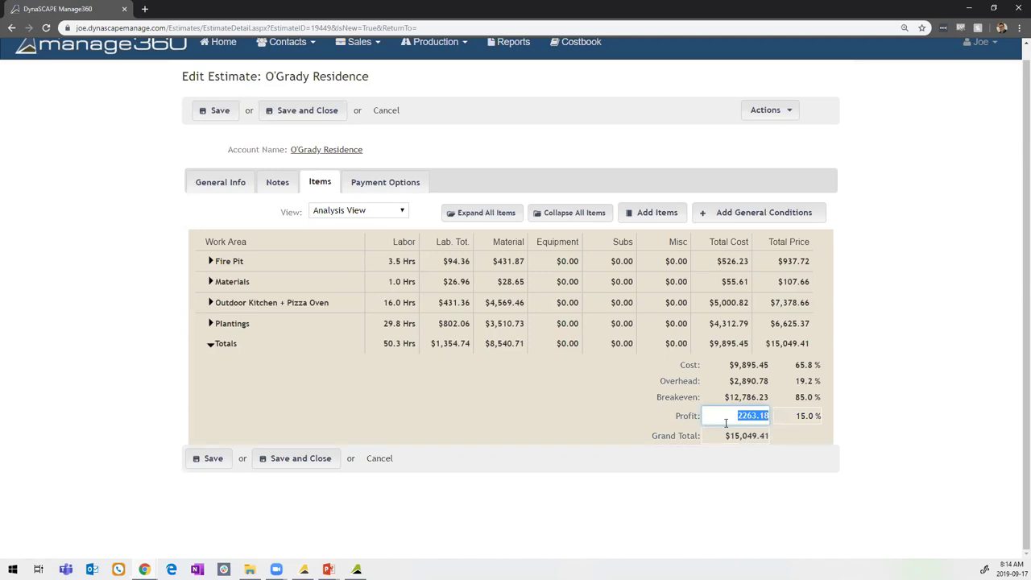
{"action": "type", "text": "2,50"}
{"action": "type", "text": "00"}
{"action": "key", "text": "Return"}
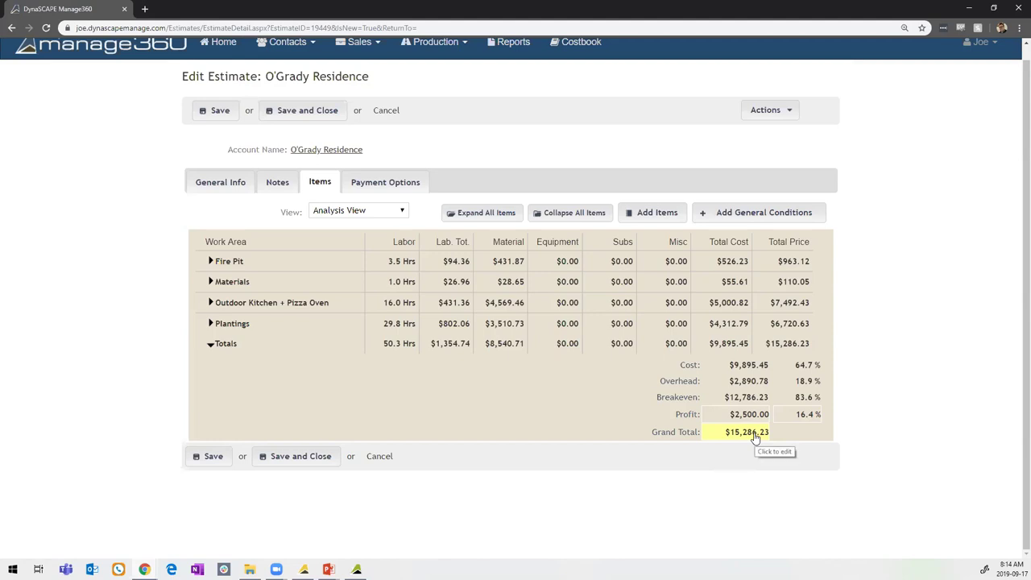
Set the estimate's grand total to $15,500 and save the estimate, recalculating its General Conditions.
{"action": "left_click", "coordinate": [755, 436]}
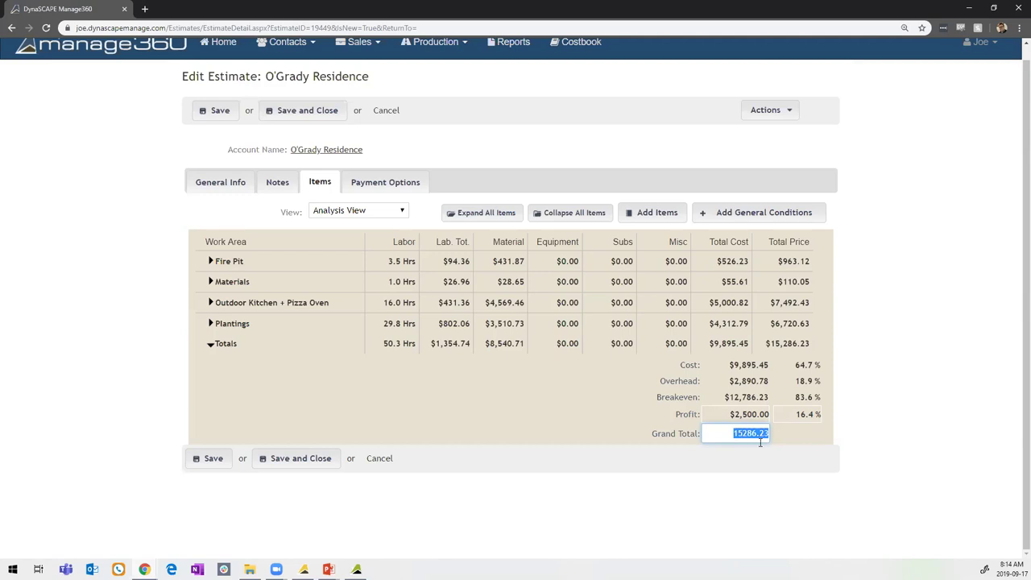
{"action": "type", "text": "15,"}
{"action": "type", "text": "500"}
{"action": "key", "text": "Return"}
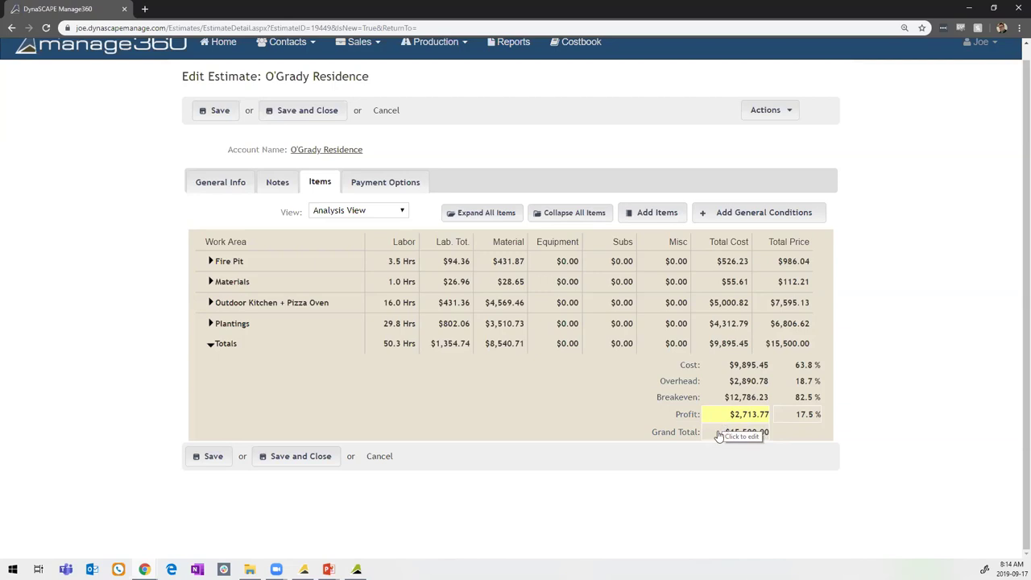
{"action": "left_click", "coordinate": [216, 459]}
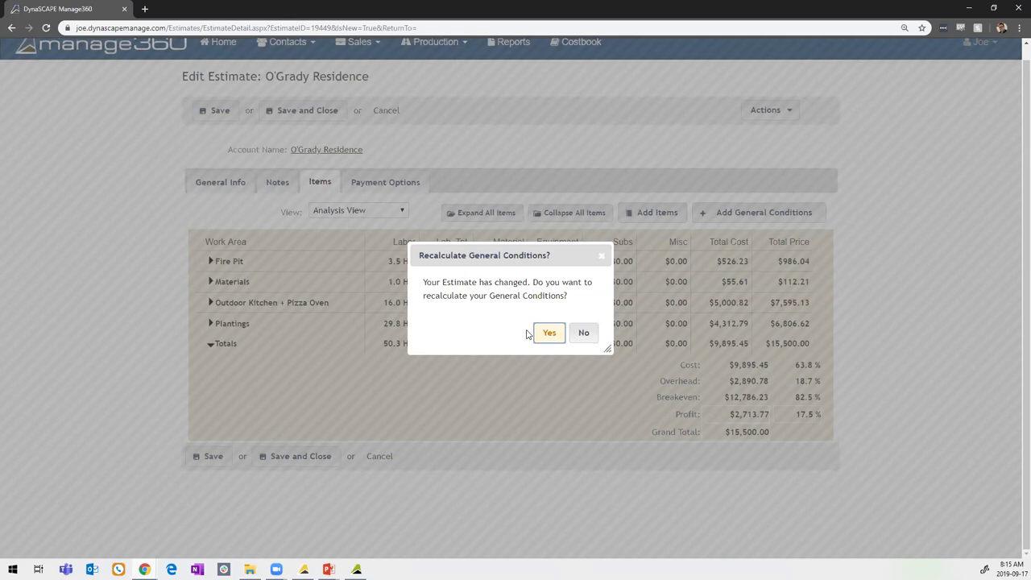
{"action": "left_click", "coordinate": [548, 332]}
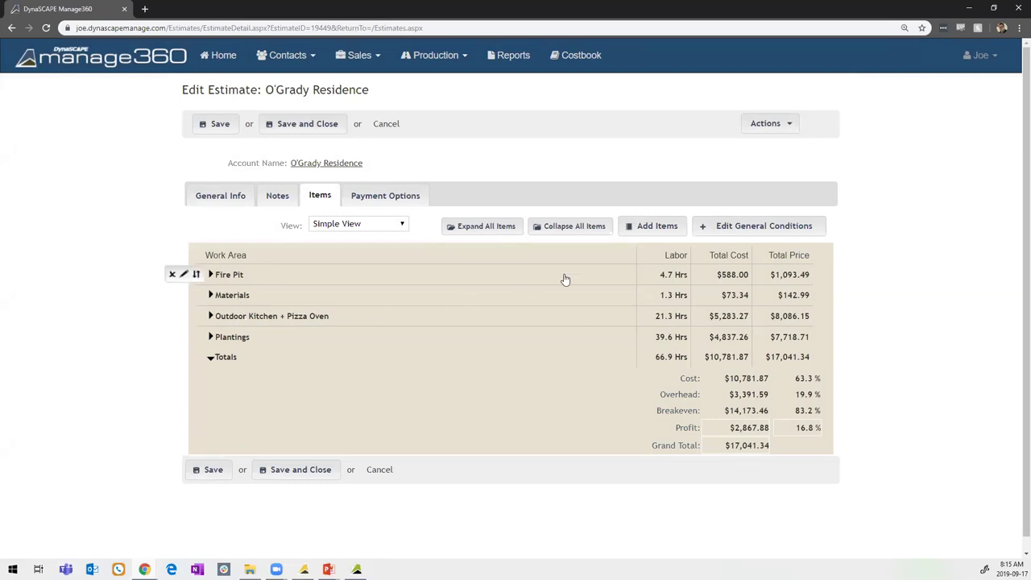
Review the estimate's milestone billing payments and the available payment schedules without changing the selection.
{"action": "left_click", "coordinate": [397, 208]}
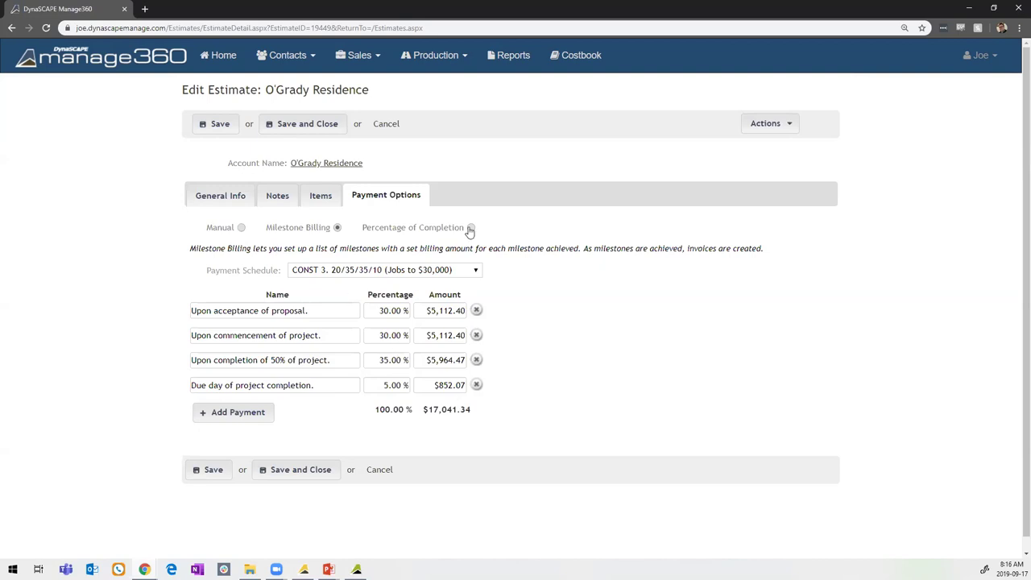
{"action": "left_click", "coordinate": [451, 272]}
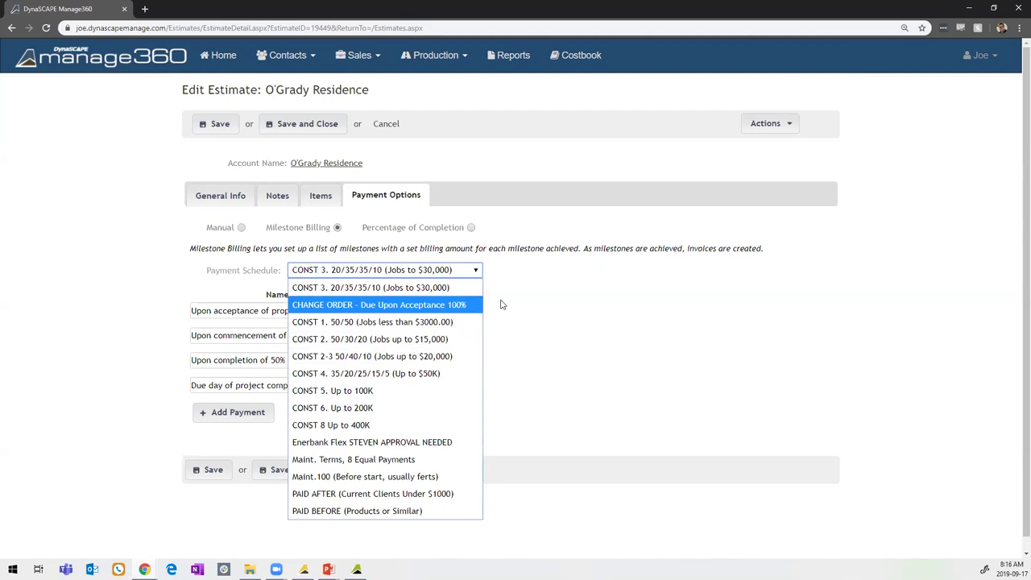
{"action": "left_click", "coordinate": [572, 320]}
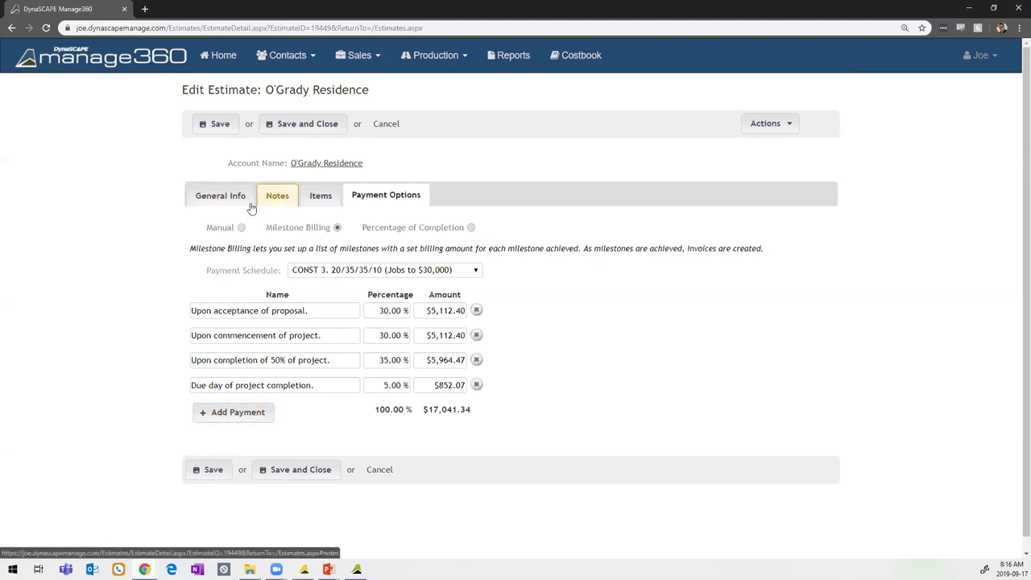
Look through the estimate's opportunity notes, proposal notes, crew instructions and private notes sections.
{"action": "left_click", "coordinate": [278, 201]}
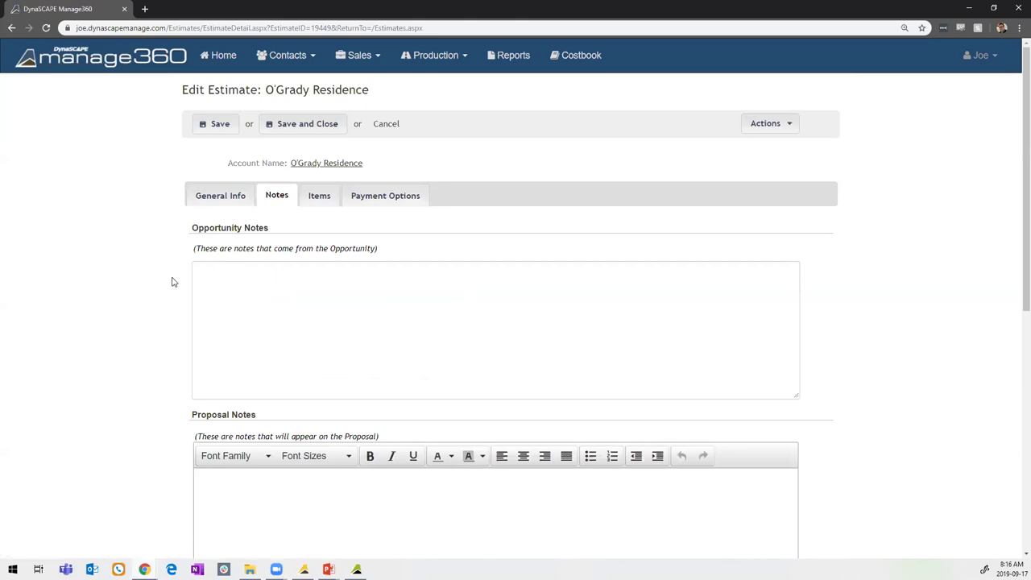
{"action": "scroll", "coordinate": [170, 283], "scroll_direction": "down", "scroll_amount": 3}
{"action": "scroll", "coordinate": [169, 297], "scroll_direction": "down", "scroll_amount": 3}
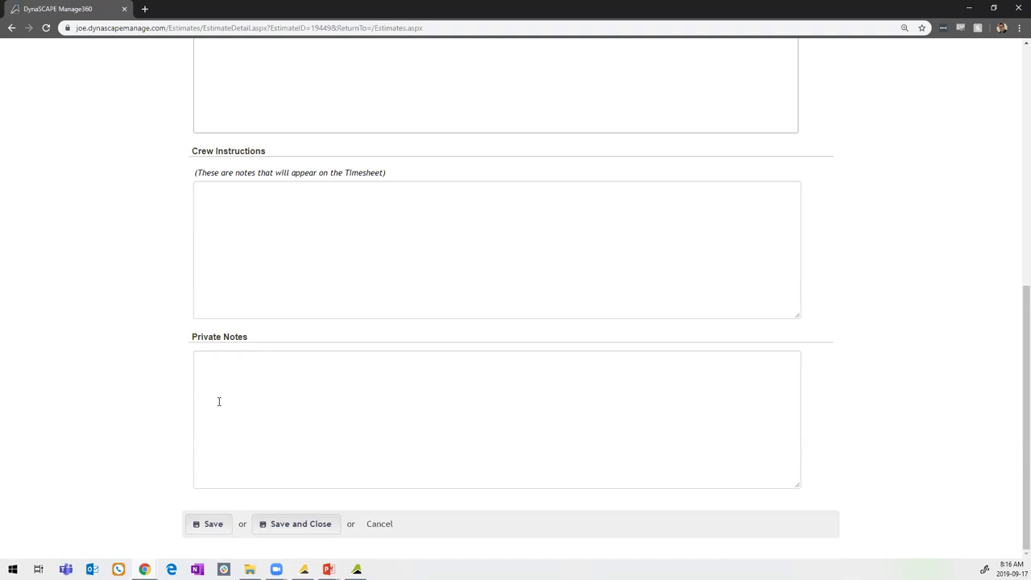
{"action": "scroll", "coordinate": [118, 339], "scroll_direction": "up", "scroll_amount": 1}
{"action": "scroll", "coordinate": [118, 339], "scroll_direction": "up", "scroll_amount": 1}
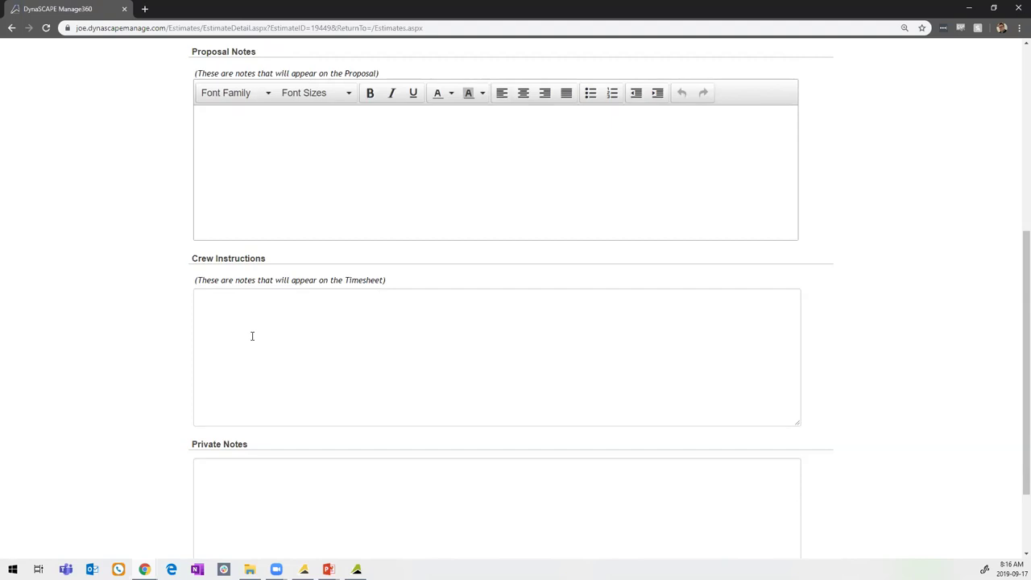
{"action": "scroll", "coordinate": [137, 339], "scroll_direction": "up", "scroll_amount": 7}
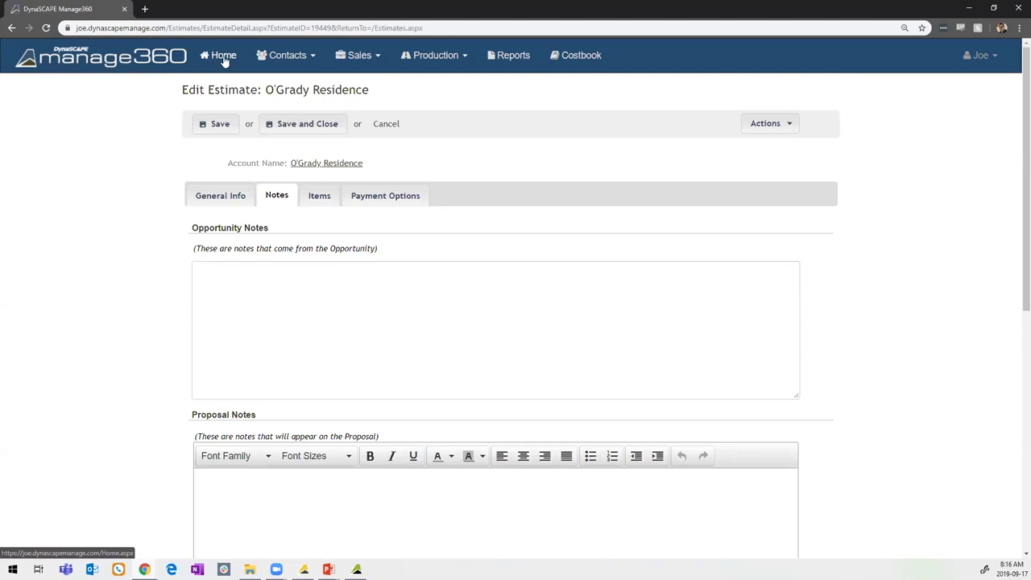
{"action": "left_click", "coordinate": [278, 60]}
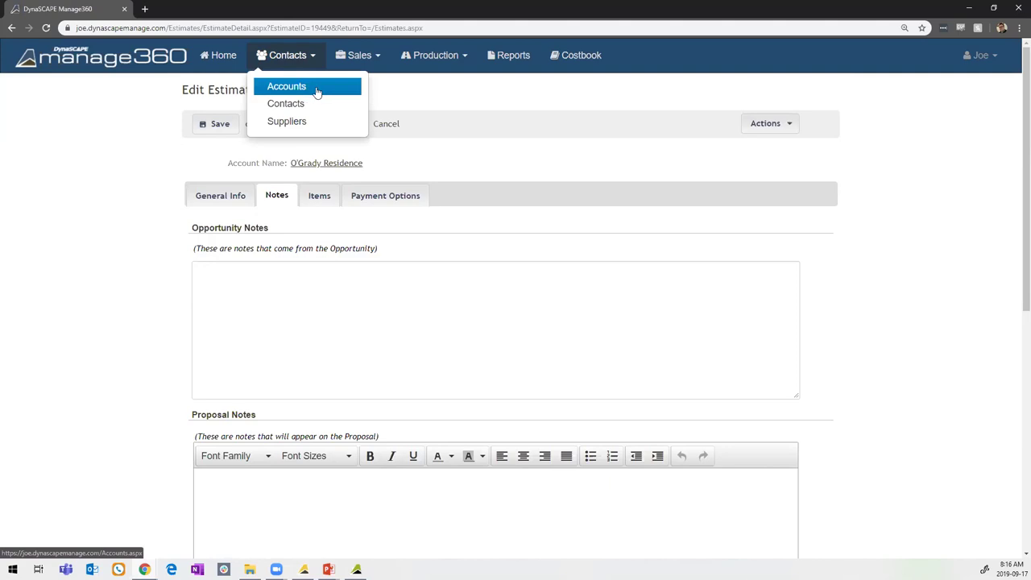
{"action": "left_click", "coordinate": [359, 56]}
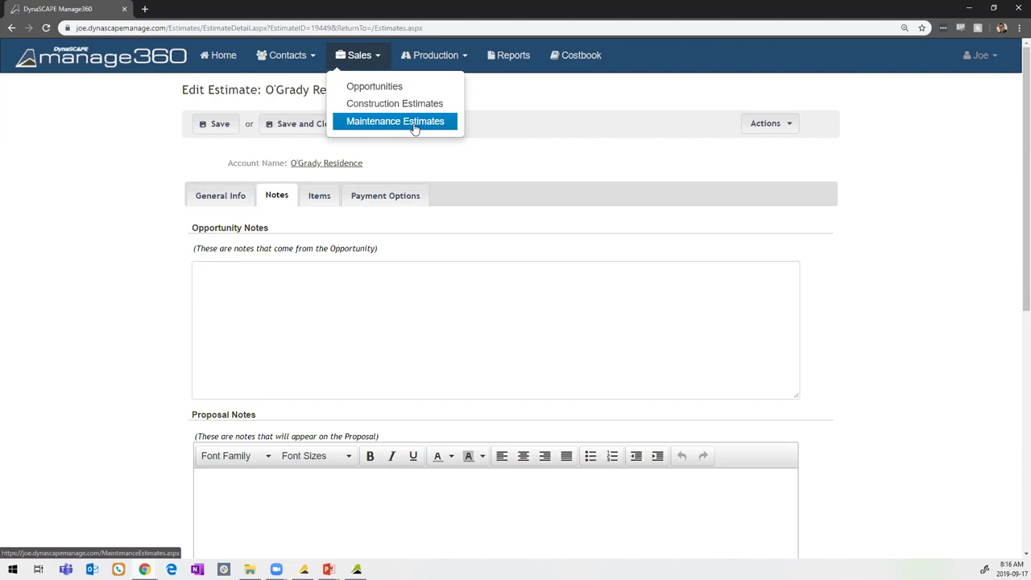
{"action": "mouse_move", "coordinate": [438, 64]}
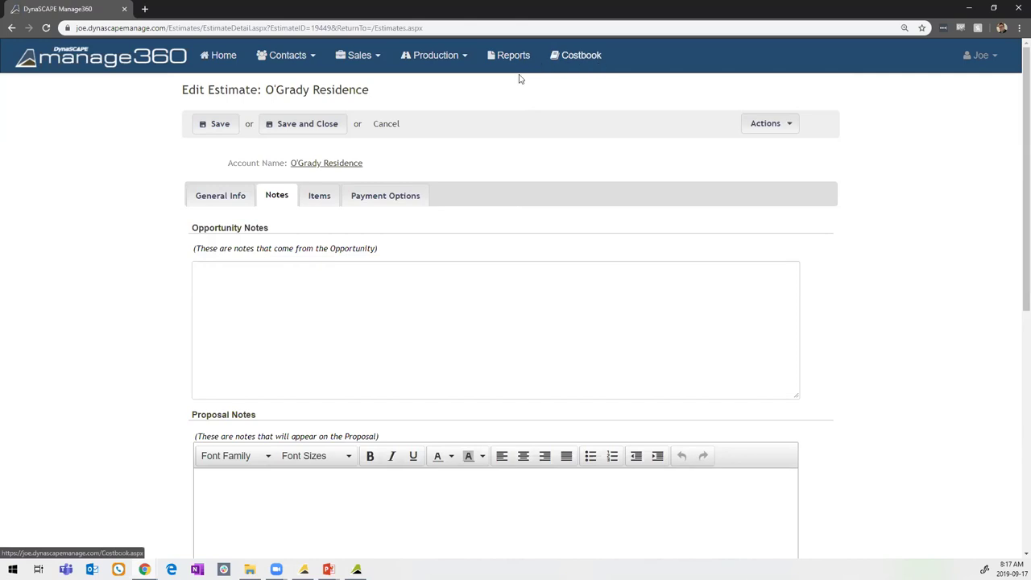
Generate the estimate's proposal with the "1) Land. Const. (Hiding Materials)" layout and open the downloaded document in Word.
{"action": "left_click", "coordinate": [214, 195]}
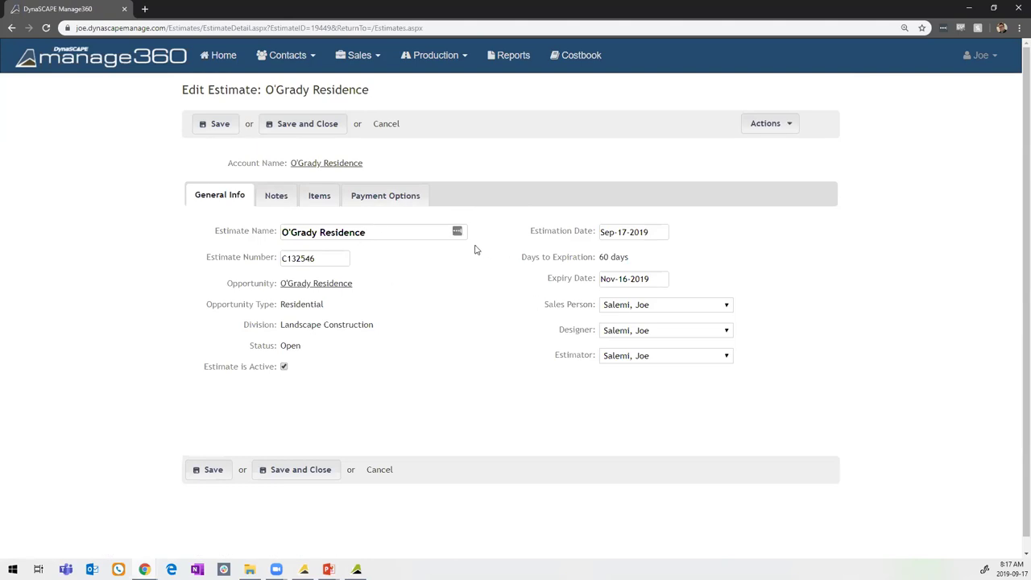
{"action": "left_click", "coordinate": [759, 129]}
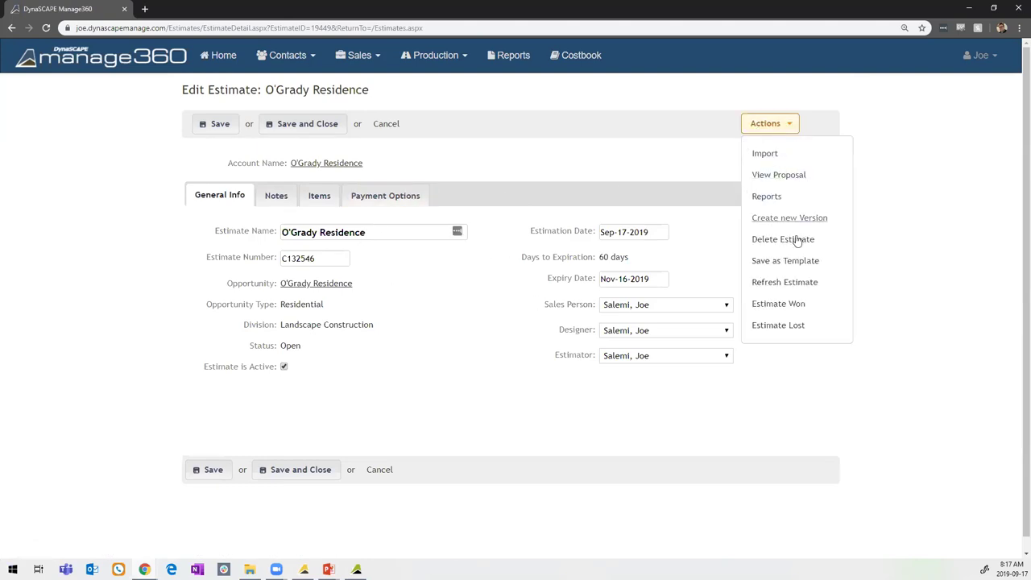
{"action": "left_click", "coordinate": [790, 177]}
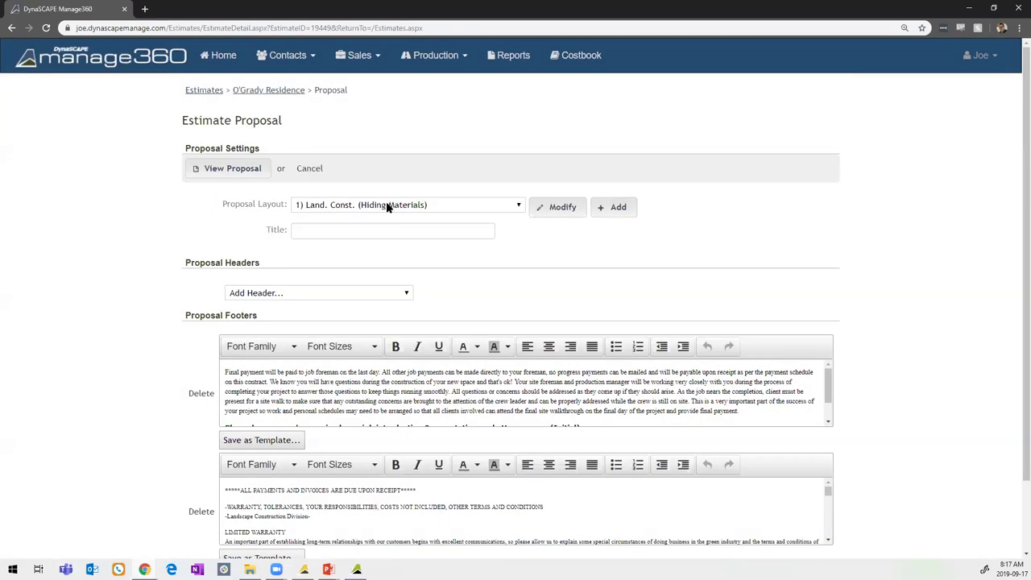
{"action": "scroll", "coordinate": [158, 243], "scroll_direction": "down", "scroll_amount": 2}
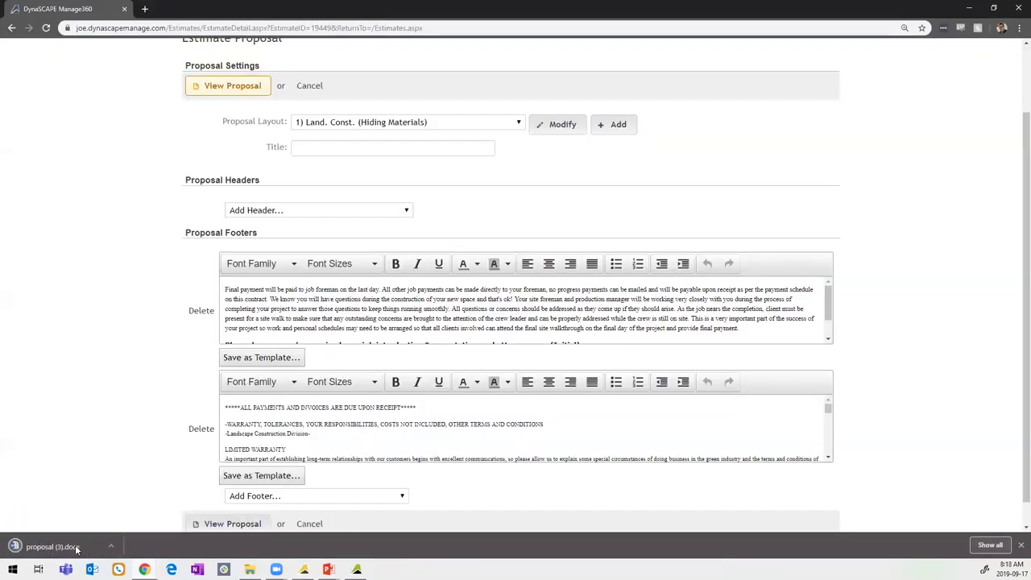
{"action": "left_click", "coordinate": [75, 551]}
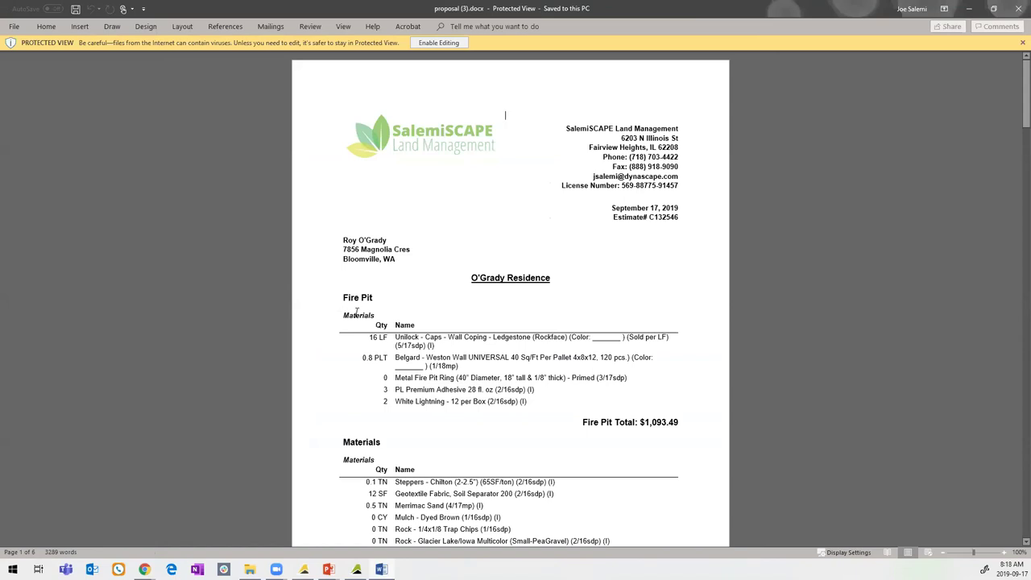
Review the proposal's work areas, materials, totals and signature section, and return to the estimate in Manage360.
{"action": "scroll", "coordinate": [357, 312], "scroll_direction": "down", "scroll_amount": 5}
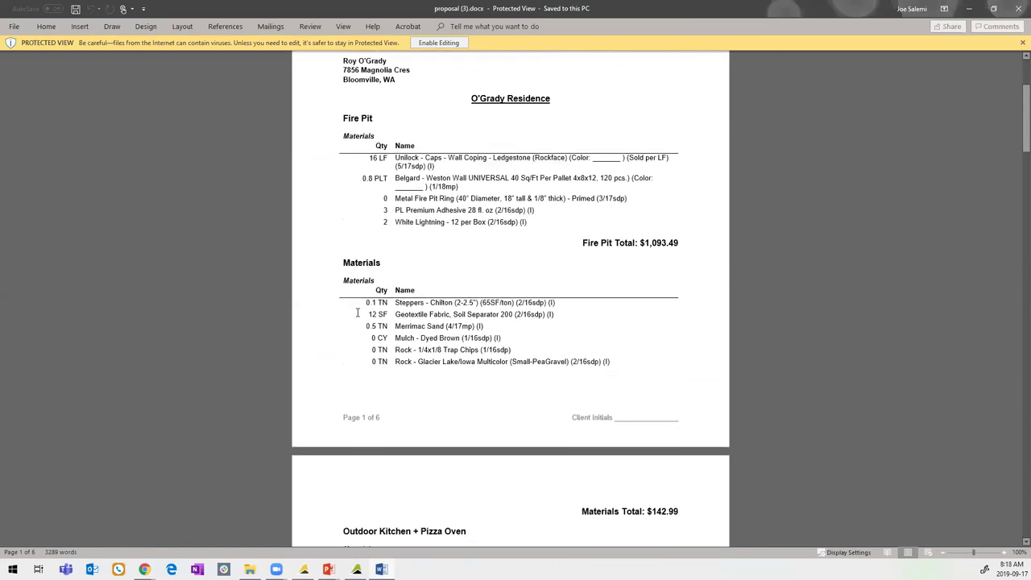
{"action": "scroll", "coordinate": [357, 312], "scroll_direction": "down", "scroll_amount": 12}
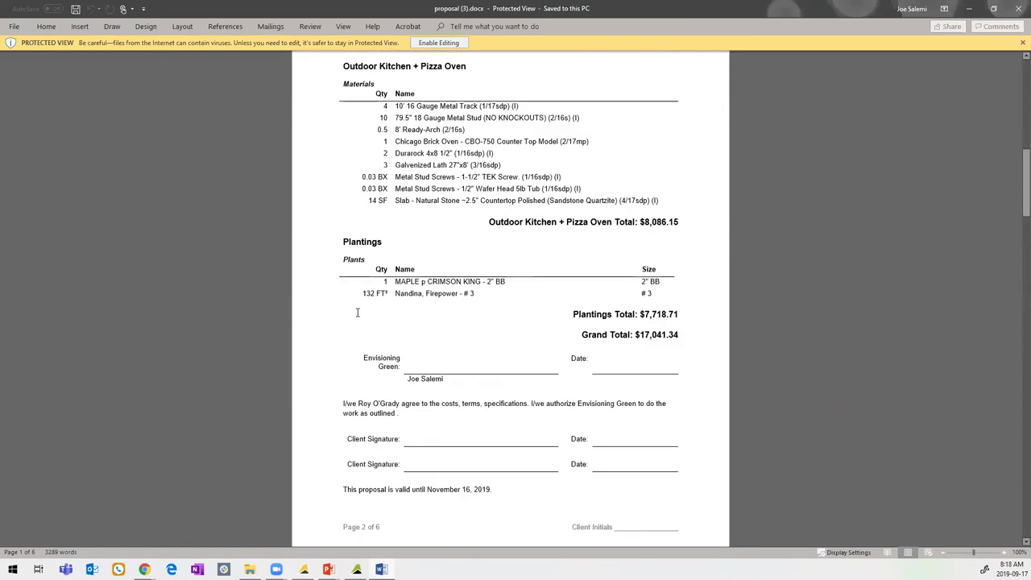
{"action": "scroll", "coordinate": [356, 312], "scroll_direction": "down", "scroll_amount": 5}
{"action": "scroll", "coordinate": [357, 313], "scroll_direction": "up", "scroll_amount": 19}
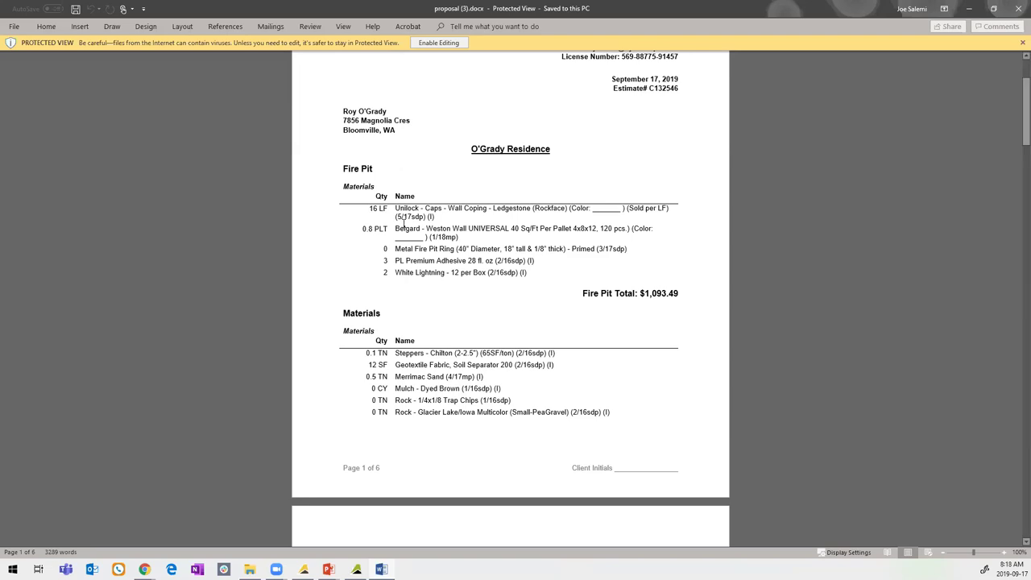
{"action": "scroll", "coordinate": [403, 222], "scroll_direction": "down", "scroll_amount": 2}
{"action": "scroll", "coordinate": [713, 210], "scroll_direction": "up", "scroll_amount": 5}
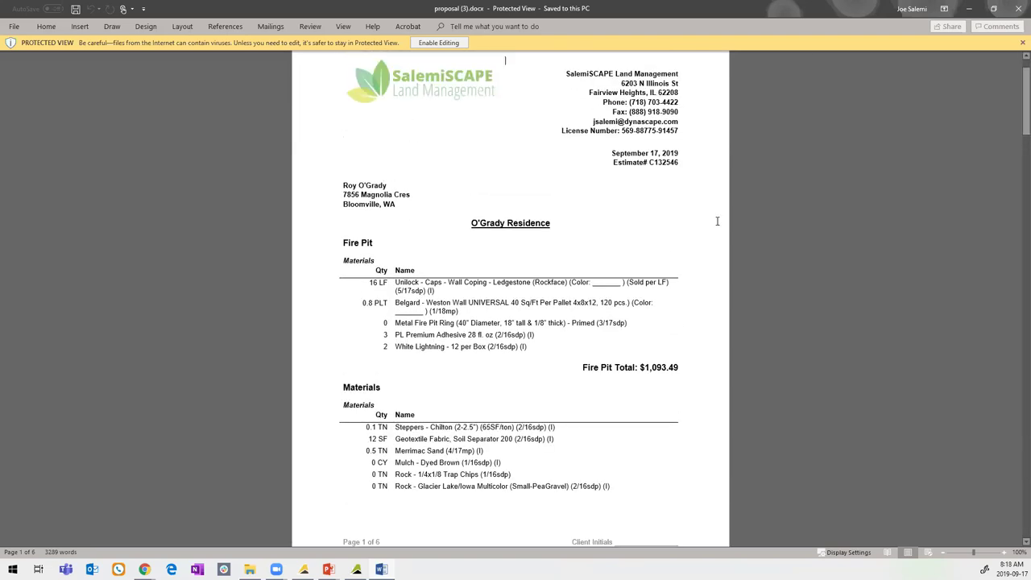
{"action": "left_click", "coordinate": [971, 9]}
{"action": "scroll", "coordinate": [416, 186], "scroll_direction": "up", "scroll_amount": 2}
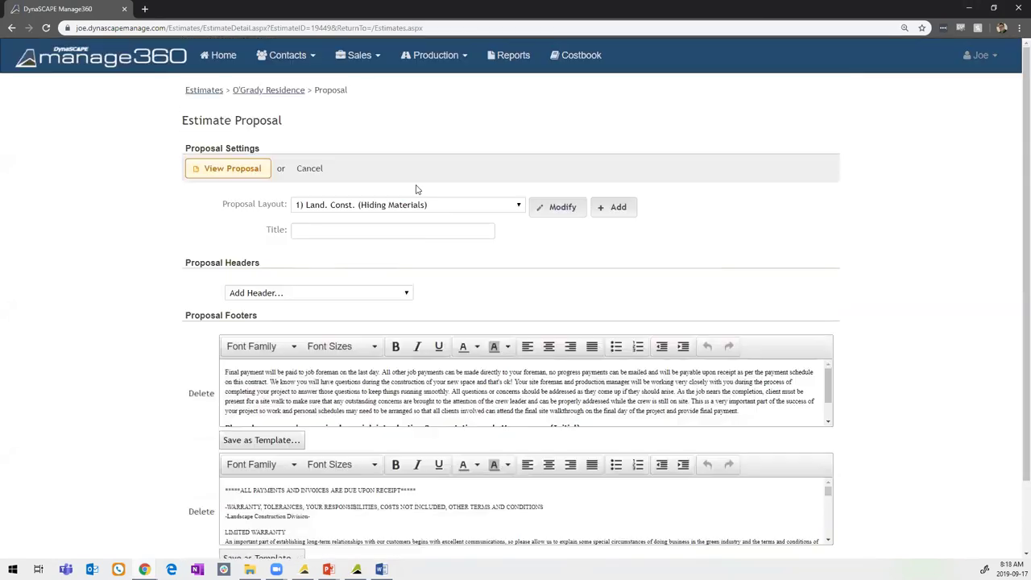
{"action": "left_click", "coordinate": [308, 170]}
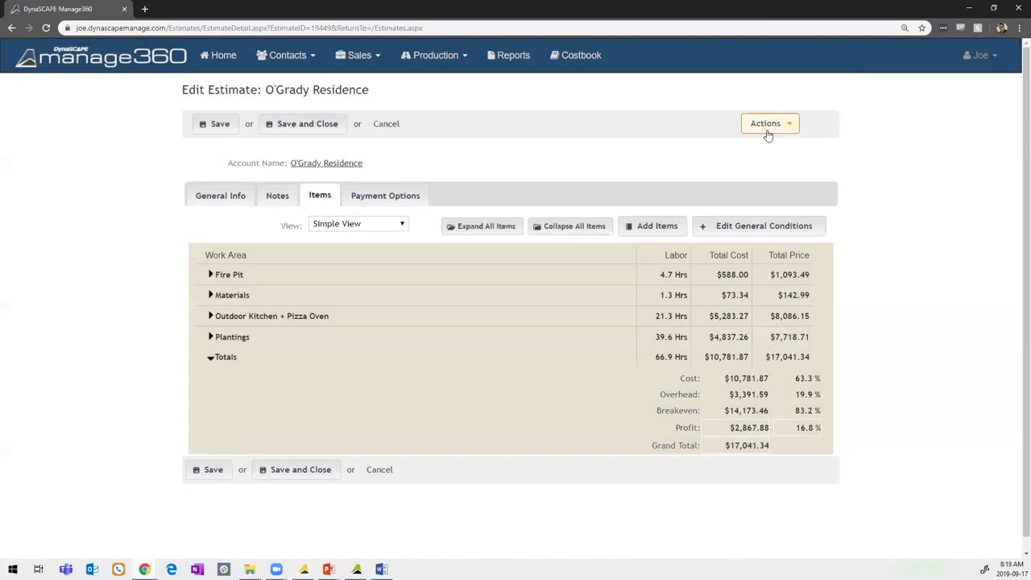
Mark the estimate as won with the reason Reputation and assign the Gray Crew to create the job.
{"action": "left_click", "coordinate": [767, 125]}
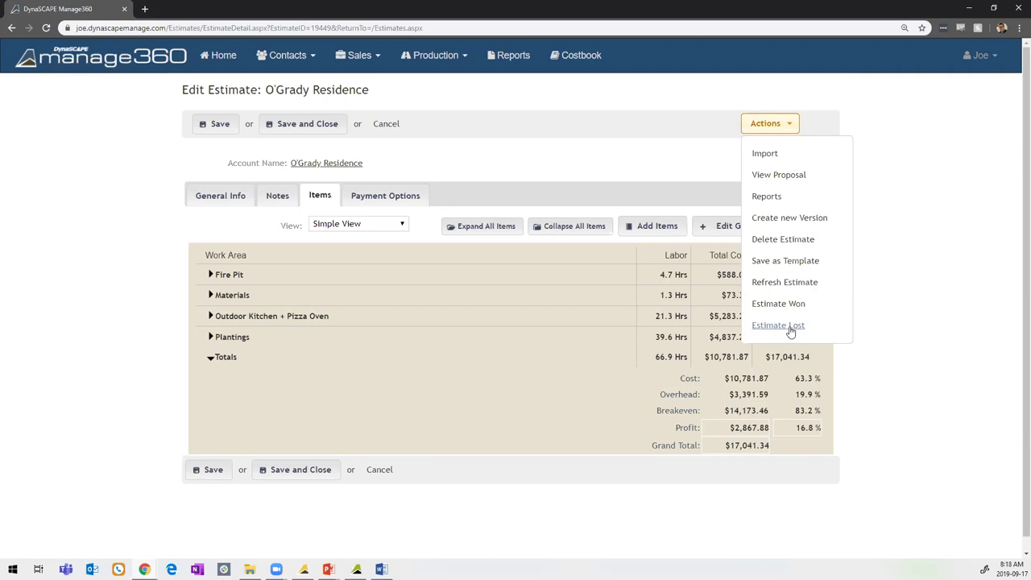
{"action": "left_click", "coordinate": [778, 304]}
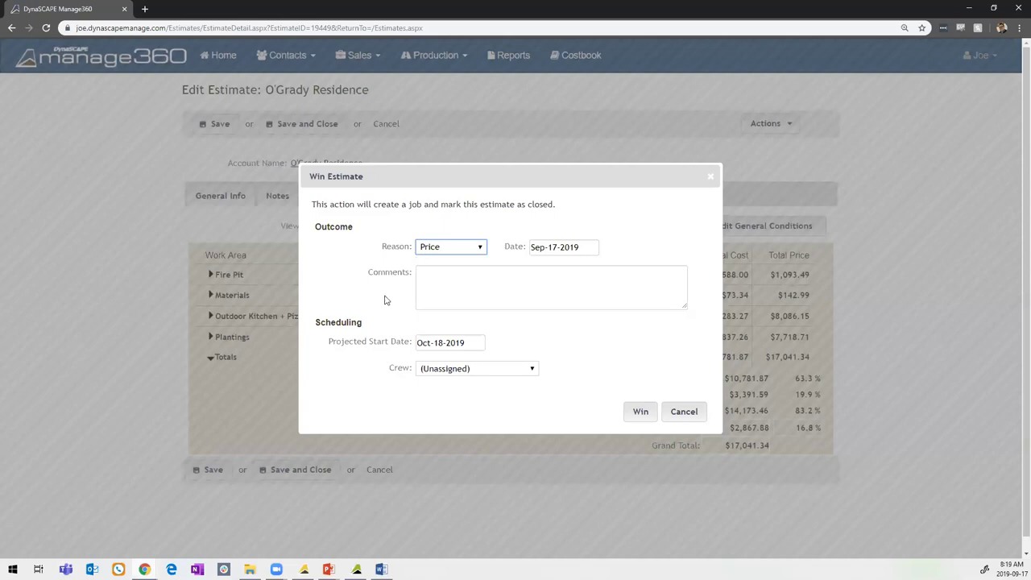
{"action": "left_click", "coordinate": [461, 249]}
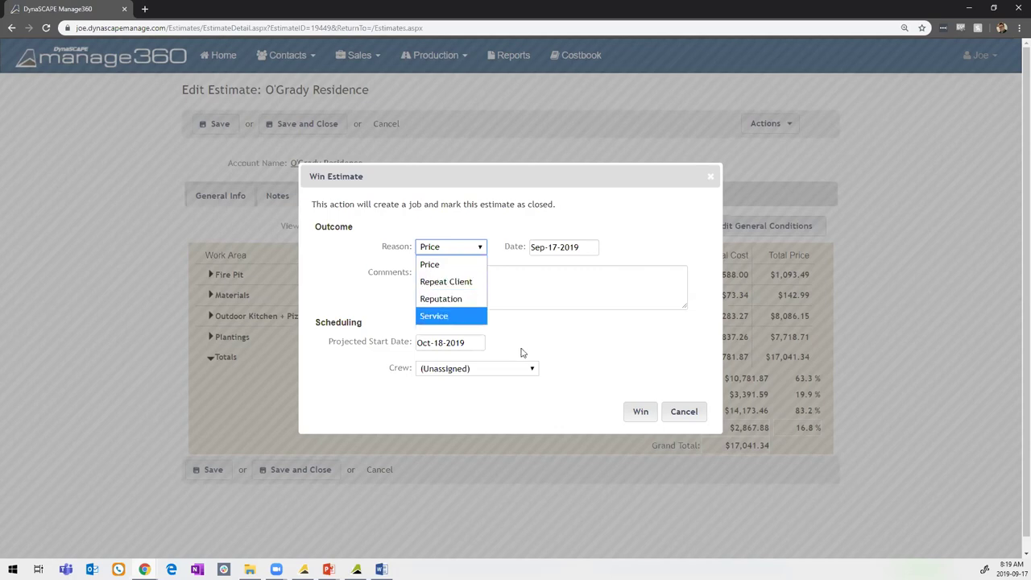
{"action": "left_click", "coordinate": [391, 356]}
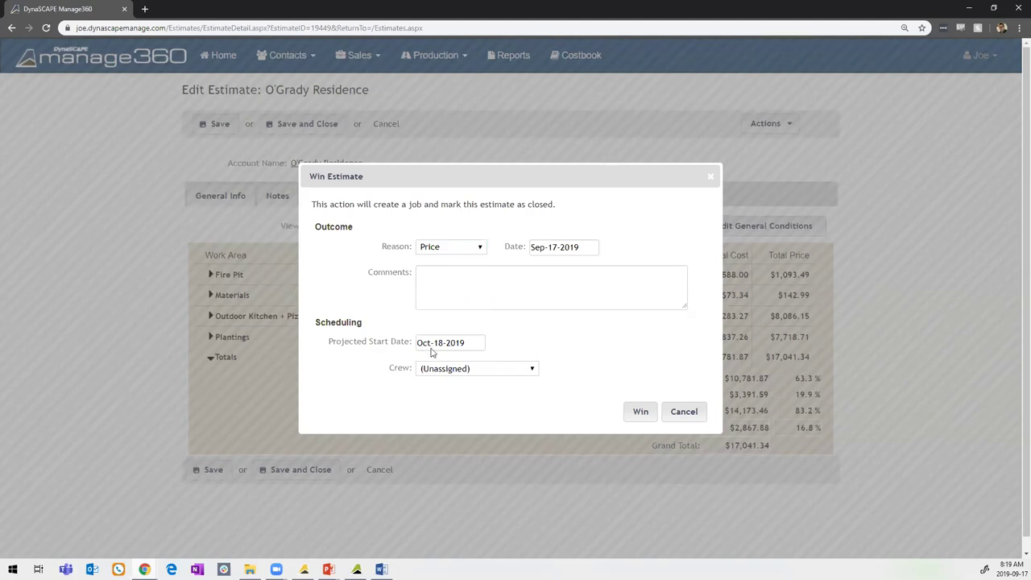
{"action": "left_click", "coordinate": [448, 372]}
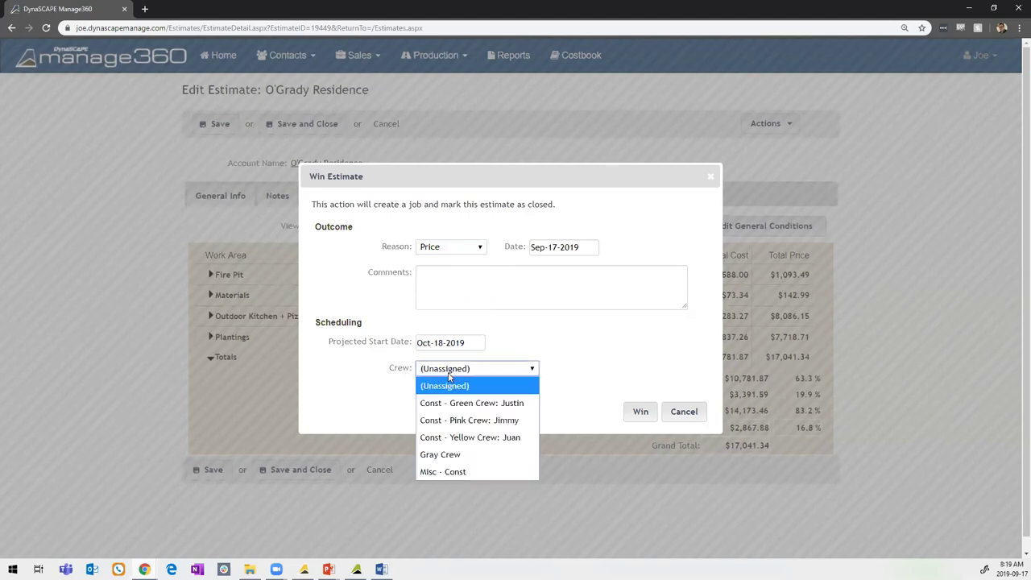
{"action": "left_click", "coordinate": [468, 456]}
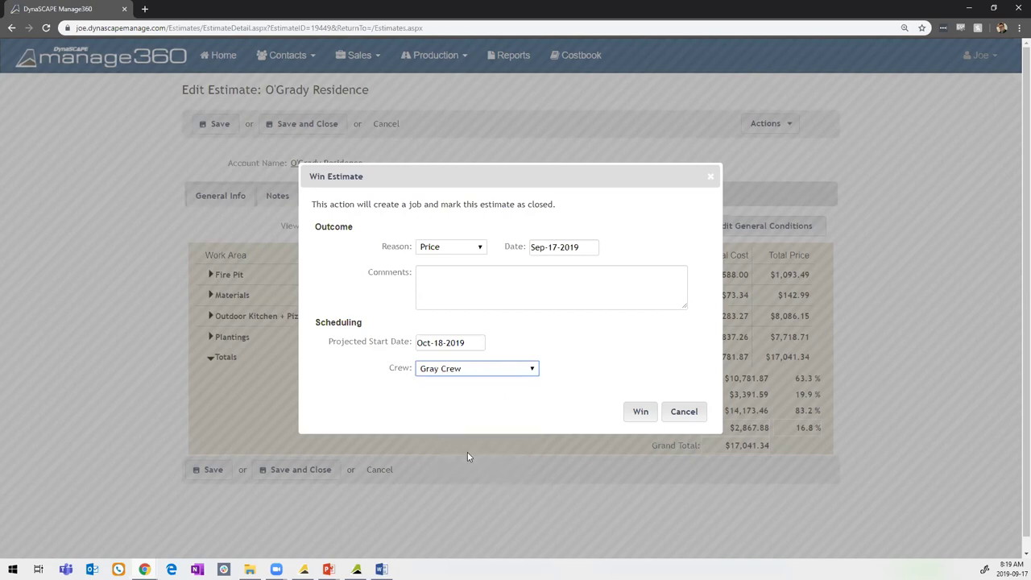
{"action": "left_click", "coordinate": [452, 248]}
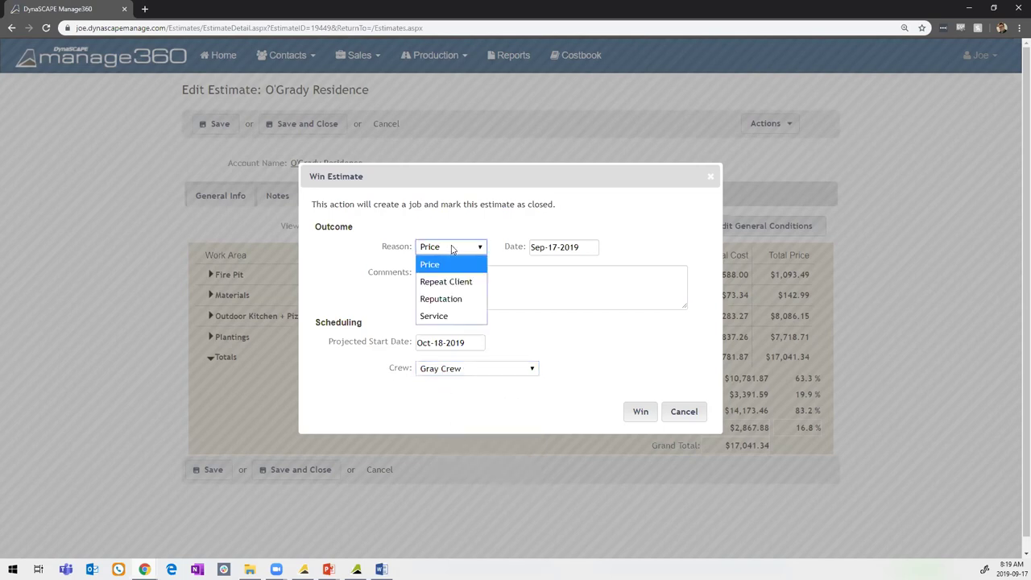
{"action": "left_click", "coordinate": [448, 299]}
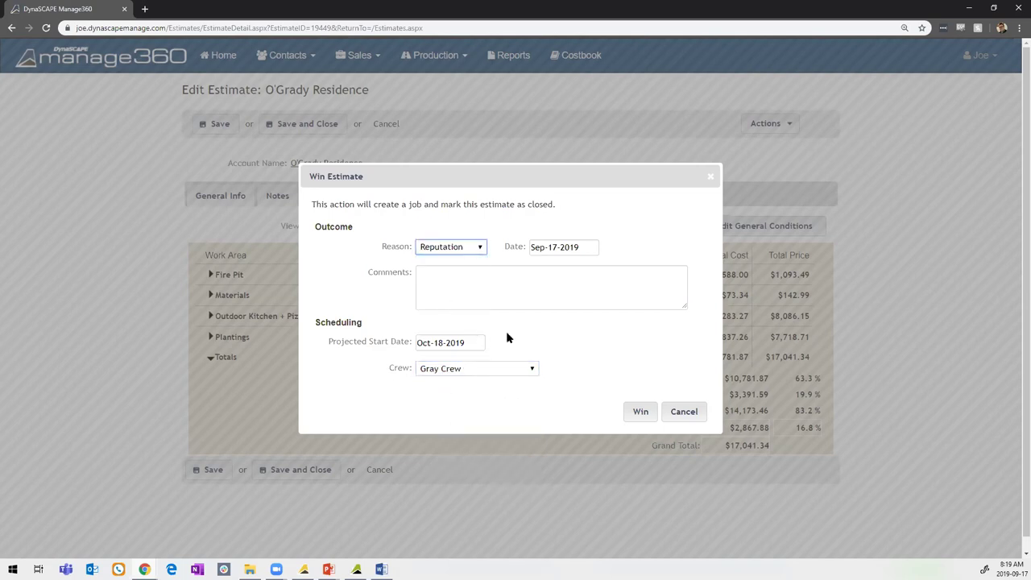
{"action": "left_click", "coordinate": [633, 414]}
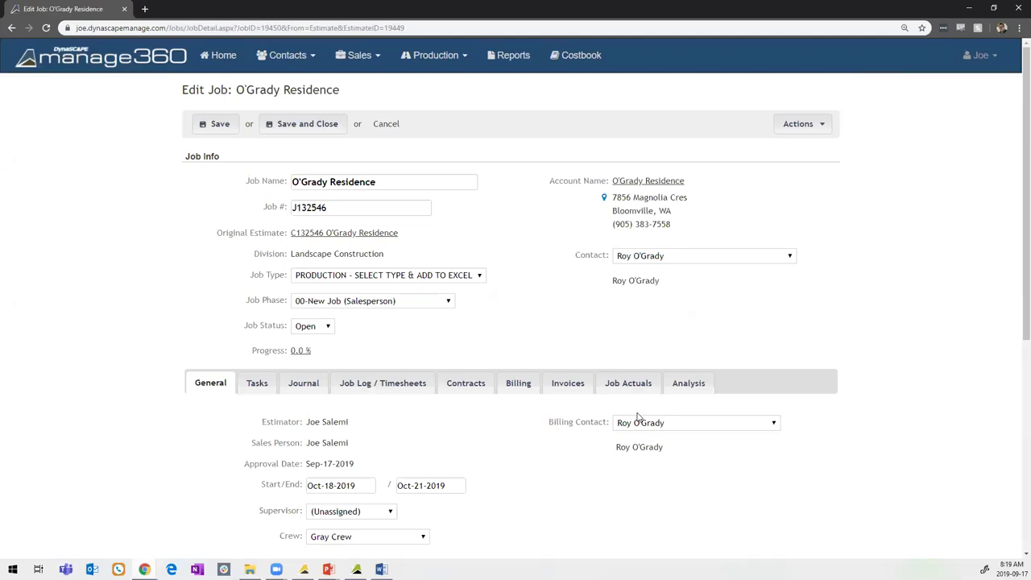
Set the job's end date to Nov-30-2019 and assign the first listed supervisor.
{"action": "scroll", "coordinate": [638, 449], "scroll_direction": "down", "scroll_amount": 1}
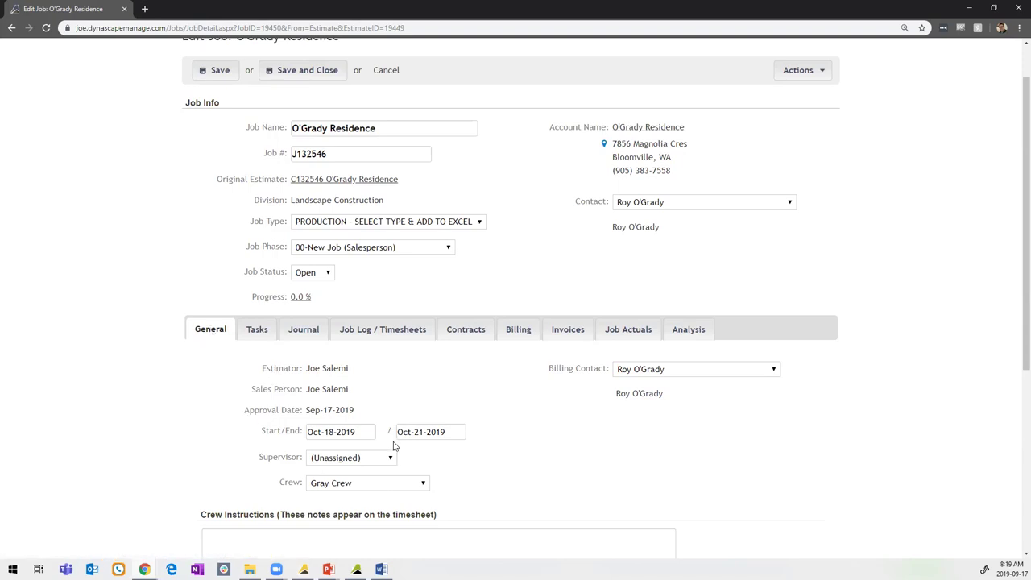
{"action": "scroll", "coordinate": [394, 444], "scroll_direction": "down", "scroll_amount": 2}
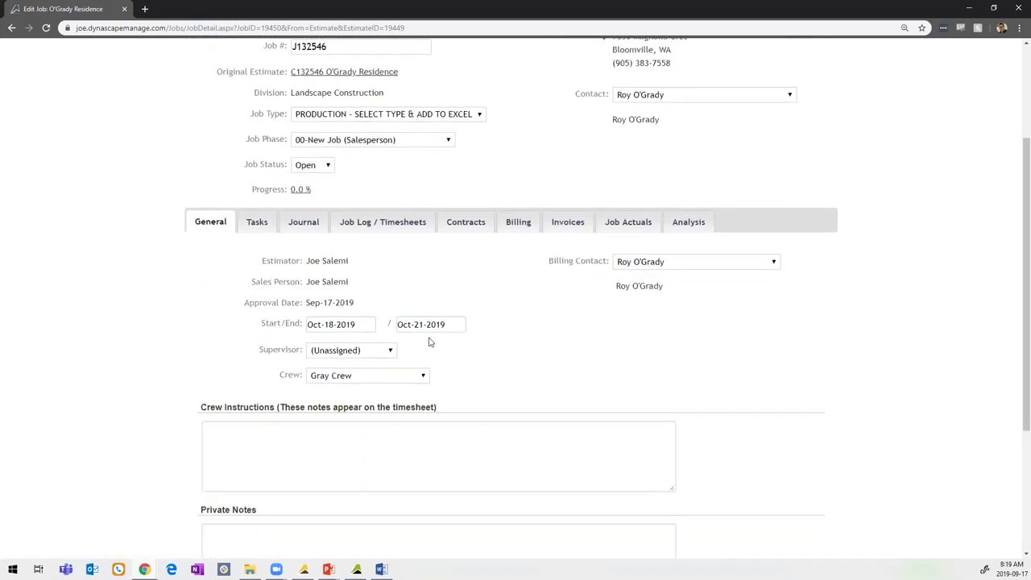
{"action": "left_click", "coordinate": [424, 324]}
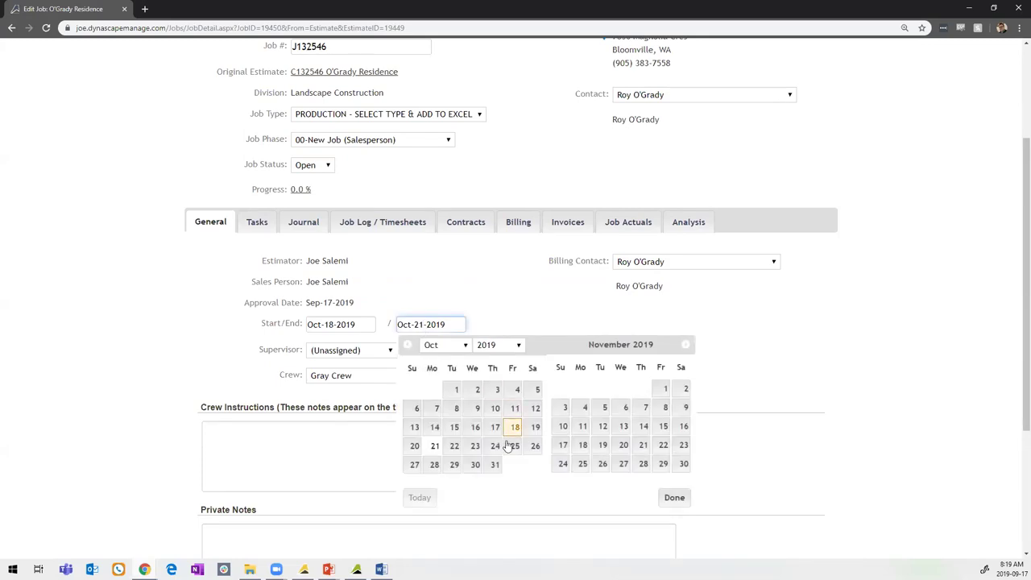
{"action": "left_click", "coordinate": [682, 464]}
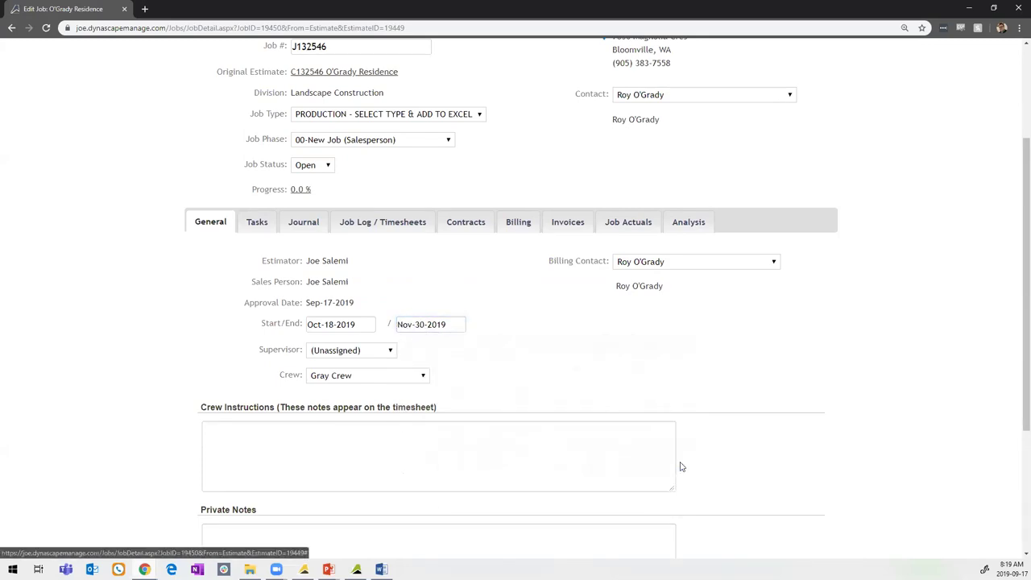
{"action": "left_click", "coordinate": [376, 352]}
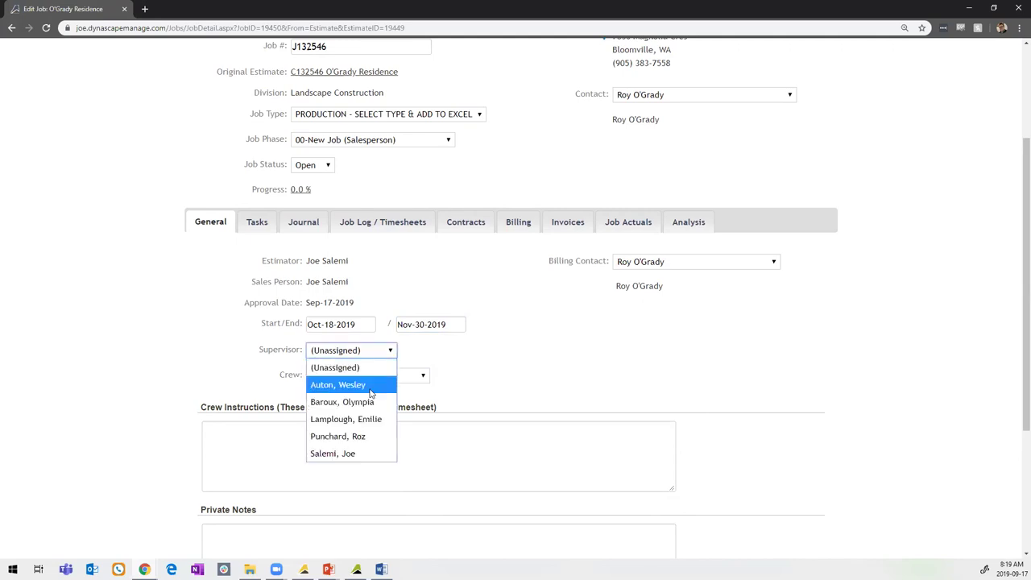
{"action": "left_click", "coordinate": [363, 385]}
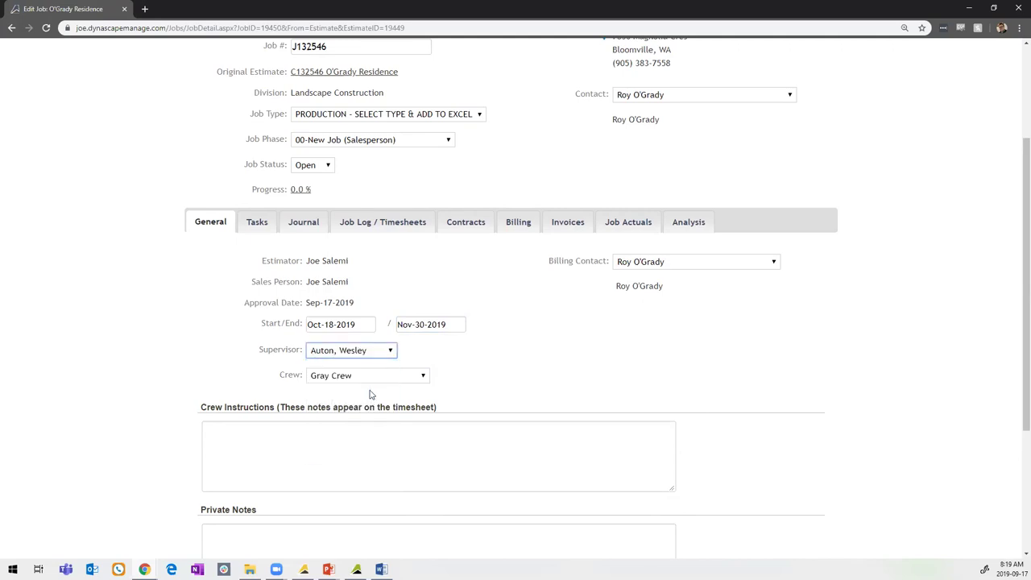
Try to add a task set to the job.
{"action": "left_click", "coordinate": [258, 229]}
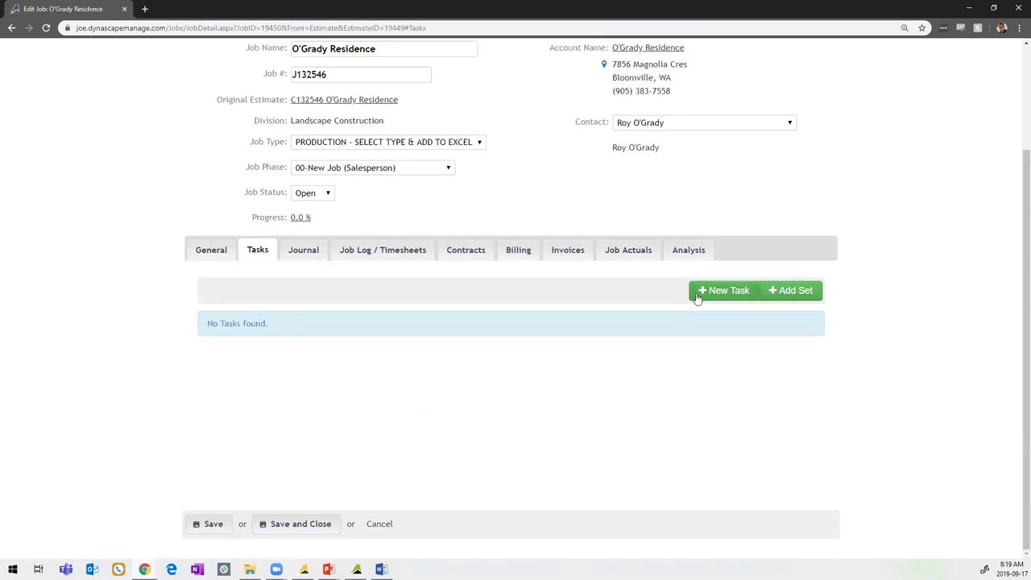
{"action": "left_click", "coordinate": [778, 292]}
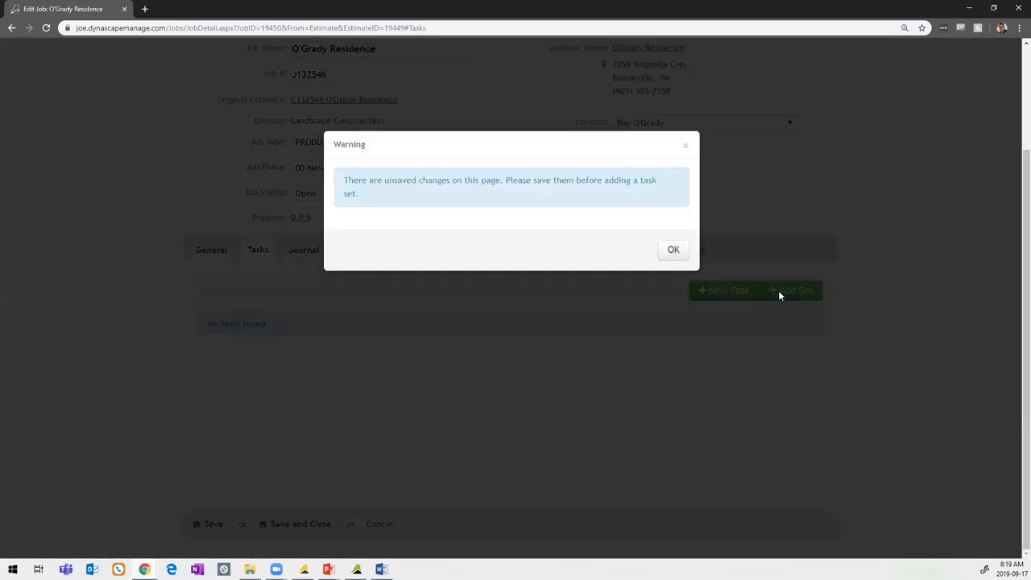
{"action": "left_click", "coordinate": [671, 254]}
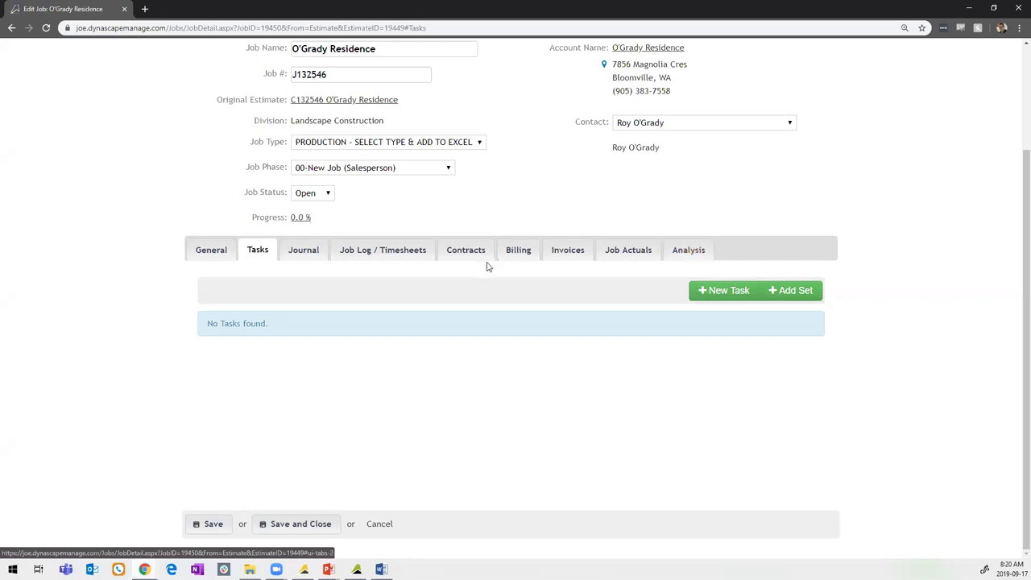
Check the job's timesheets section and expand the Fire Pit work area in its current contract.
{"action": "left_click", "coordinate": [378, 250]}
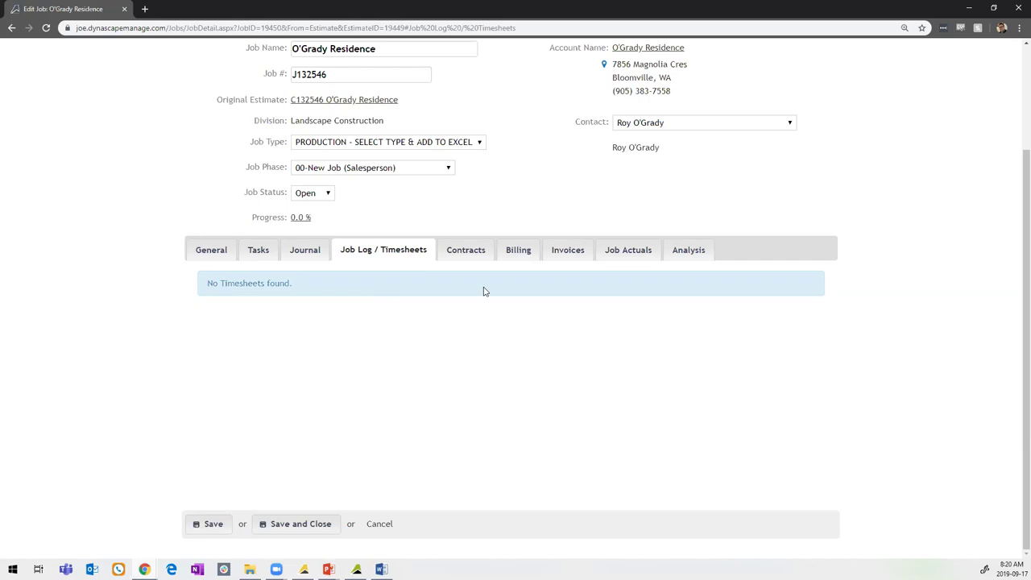
{"action": "left_click", "coordinate": [477, 256]}
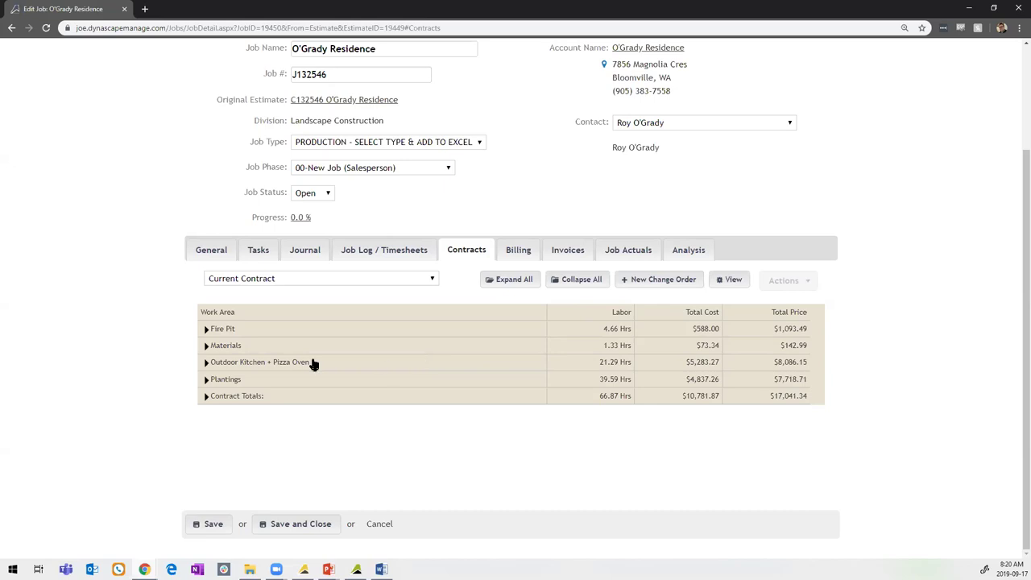
{"action": "left_click", "coordinate": [216, 329]}
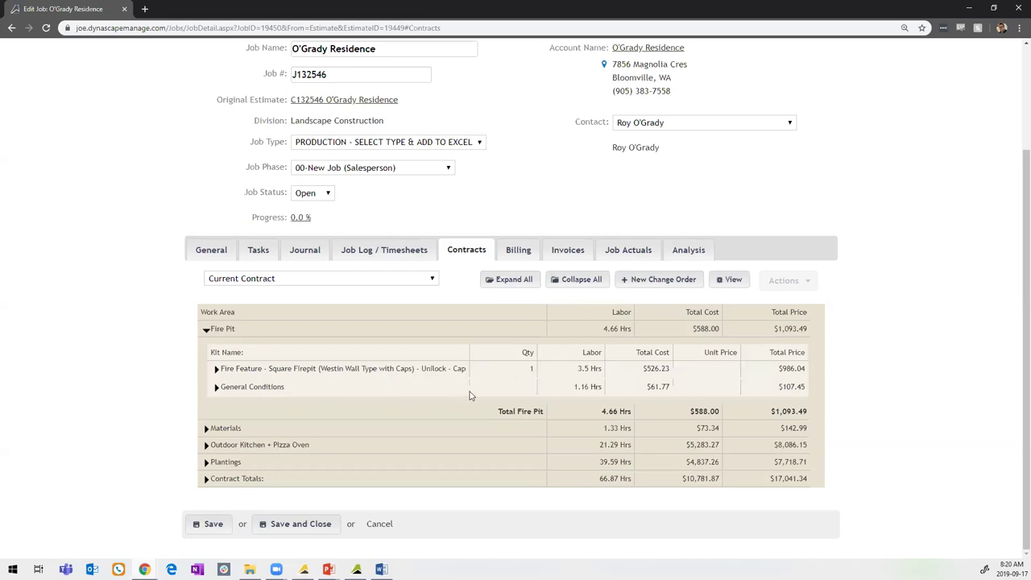
Open a new change order for the job, view its header and item change options, and cancel it.
{"action": "left_click", "coordinate": [675, 282]}
{"action": "left_click", "coordinate": [564, 91]}
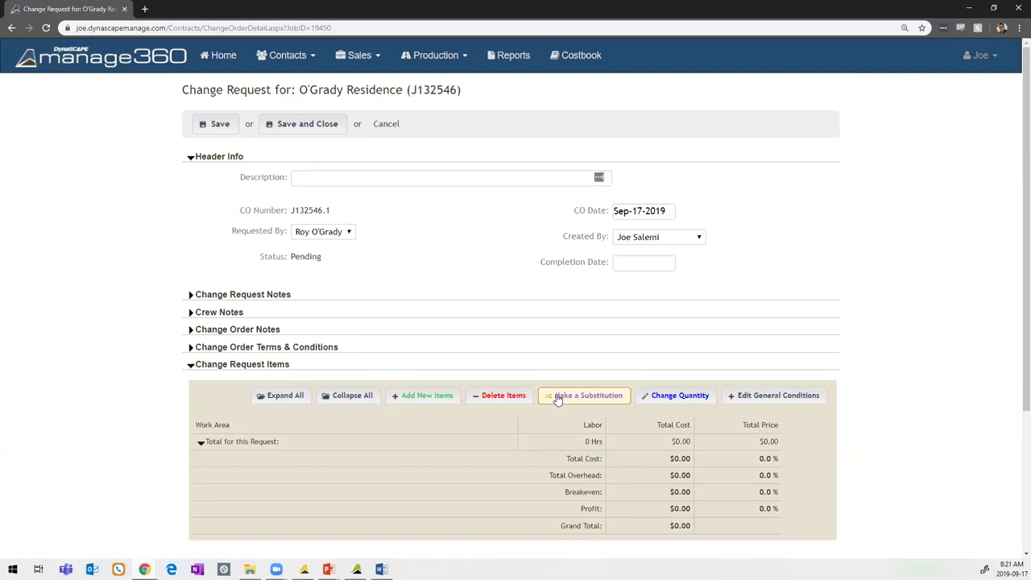
{"action": "left_click", "coordinate": [393, 129]}
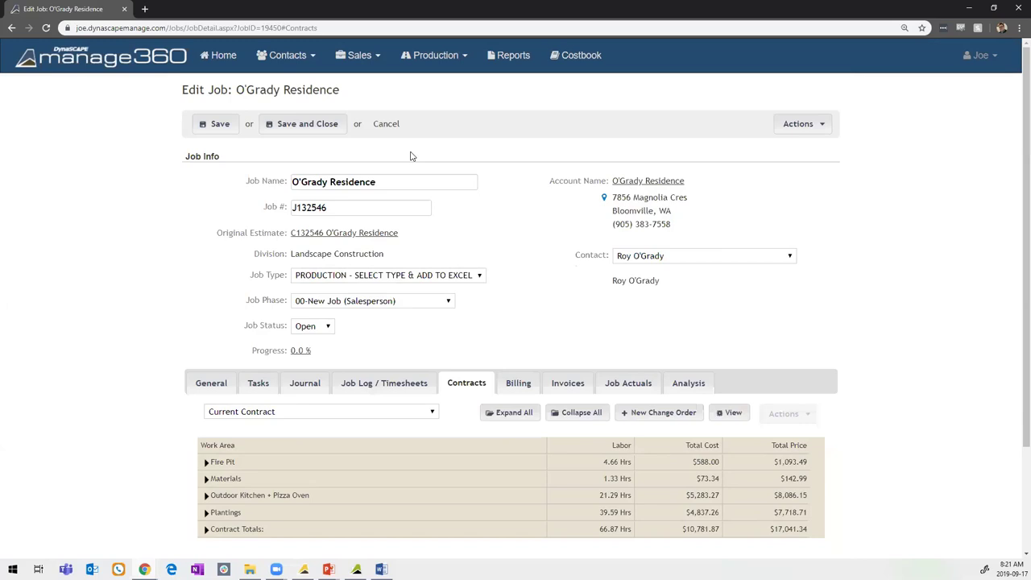
View the reports available for the job and return to the job record.
{"action": "left_click", "coordinate": [820, 125]}
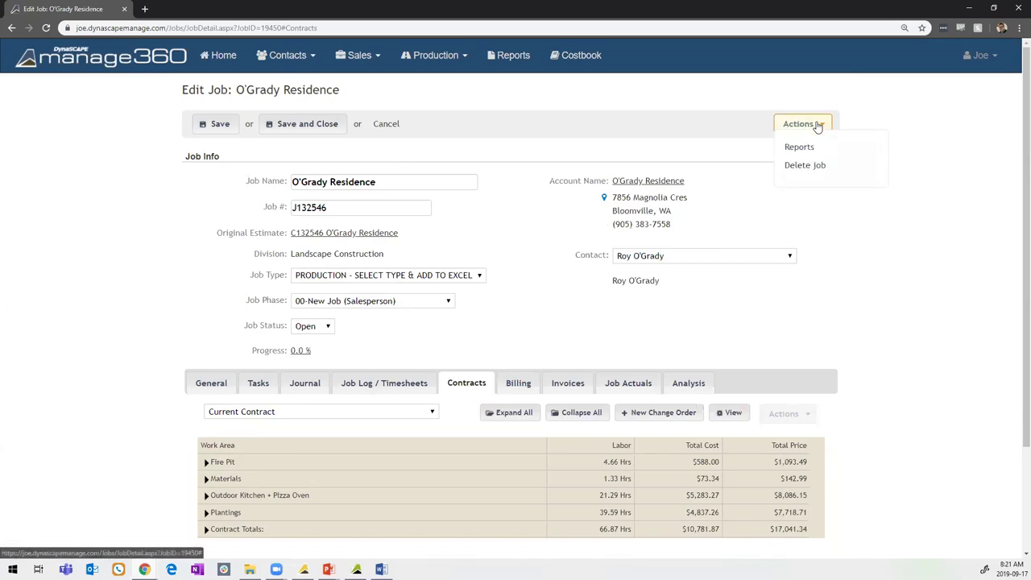
{"action": "left_click", "coordinate": [800, 148]}
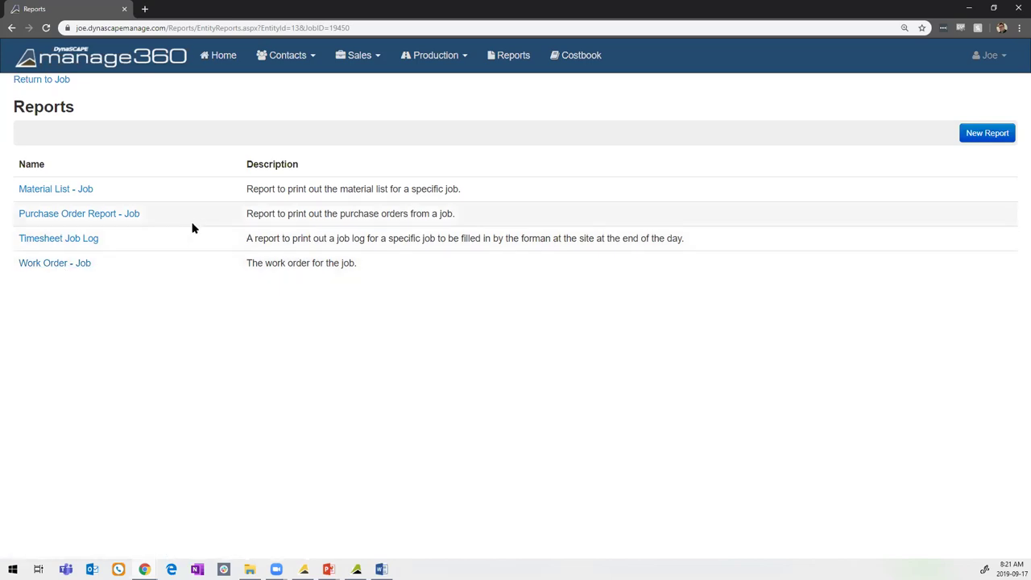
{"action": "key", "text": "alt+Left"}
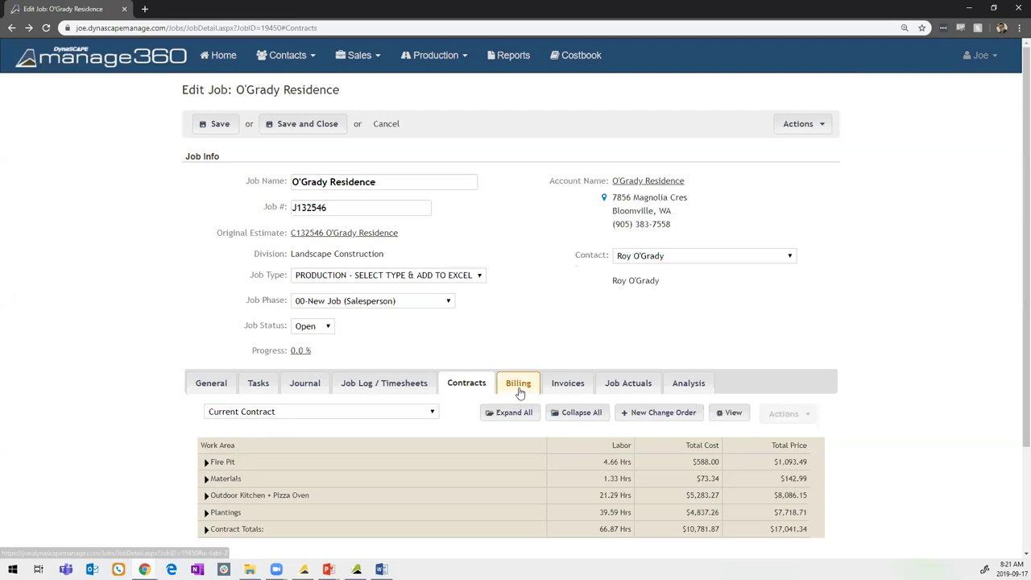
Mark the "Upon acceptance of proposal" billing milestone as ready for billing and create its invoice.
{"action": "left_click", "coordinate": [518, 384]}
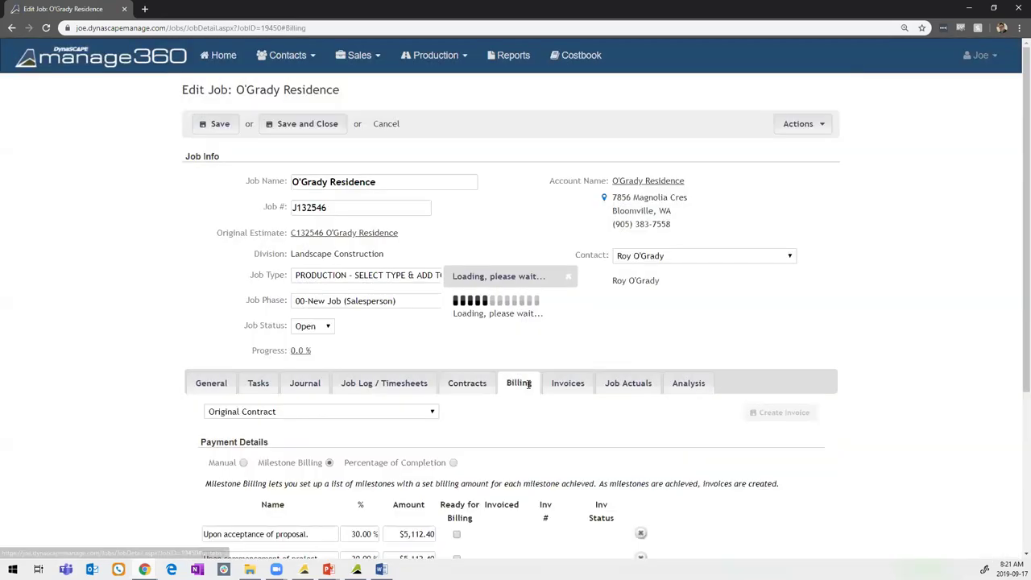
{"action": "scroll", "coordinate": [528, 384], "scroll_direction": "down", "scroll_amount": 1}
{"action": "scroll", "coordinate": [528, 384], "scroll_direction": "down", "scroll_amount": 1}
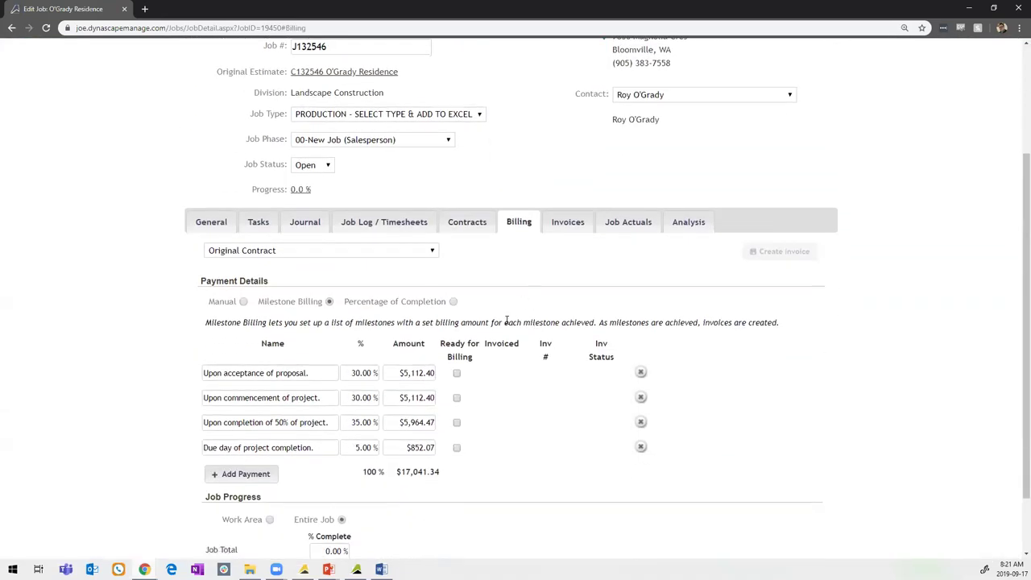
{"action": "scroll", "coordinate": [507, 323], "scroll_direction": "down", "scroll_amount": 1}
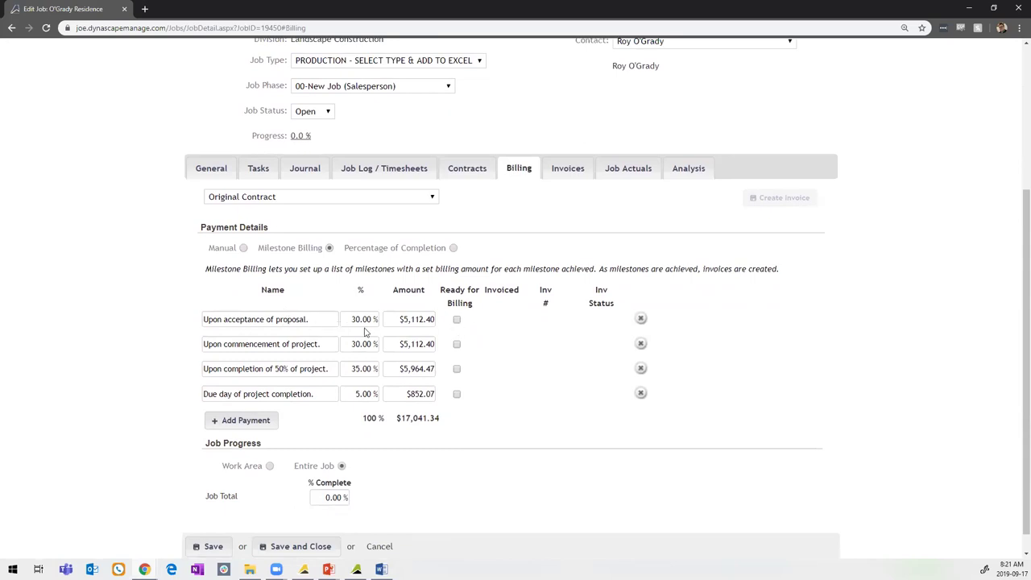
{"action": "left_click", "coordinate": [456, 320]}
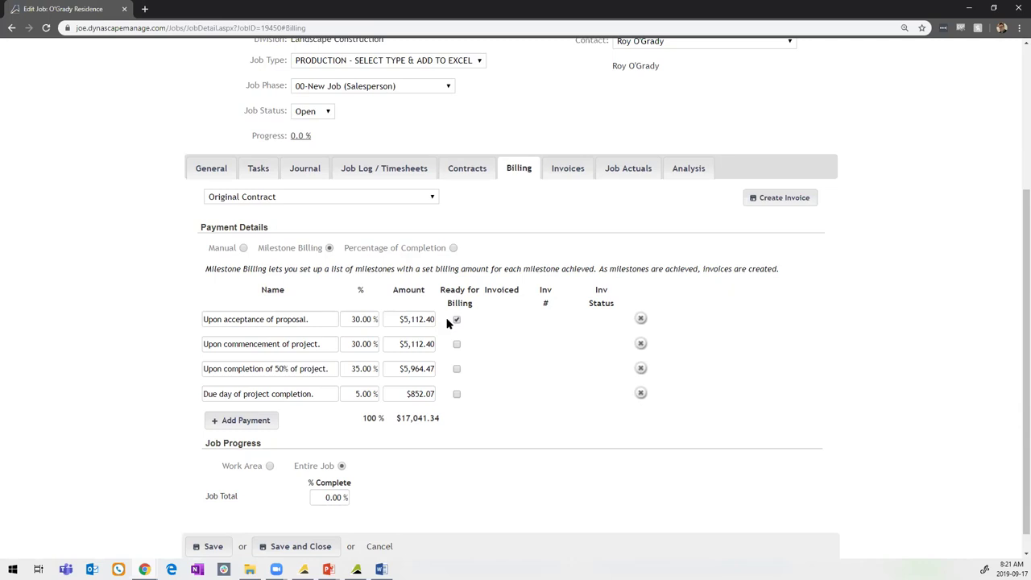
{"action": "left_click", "coordinate": [764, 198]}
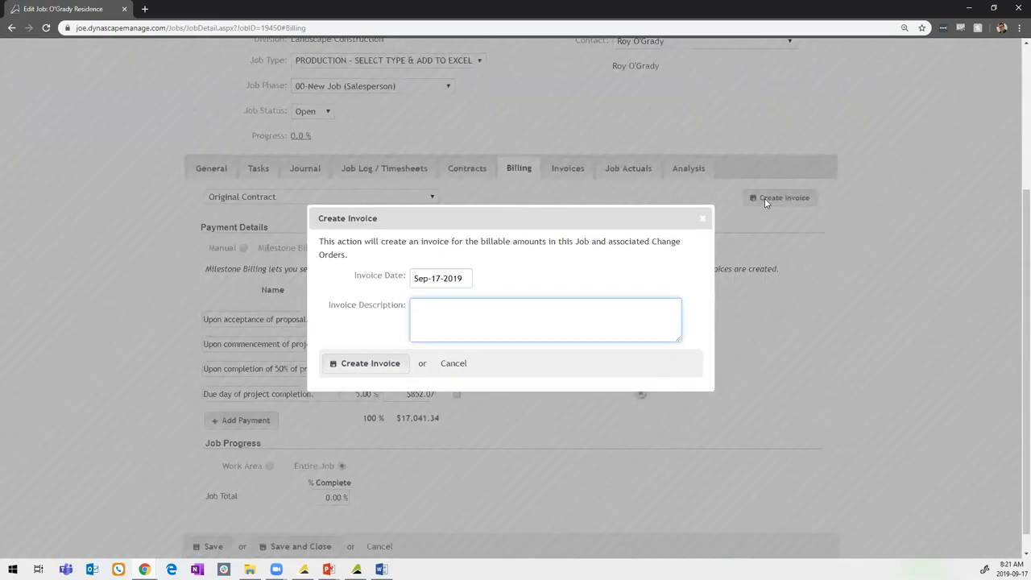
{"action": "left_click", "coordinate": [350, 364]}
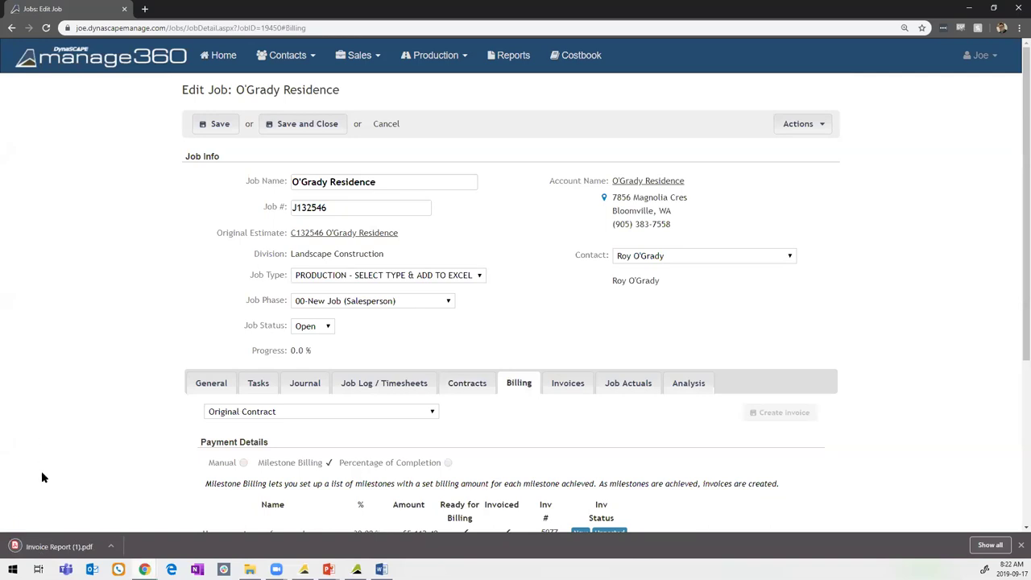
Review the downloaded invoice PDF, return to the job and view its invoice list.
{"action": "left_click", "coordinate": [63, 541]}
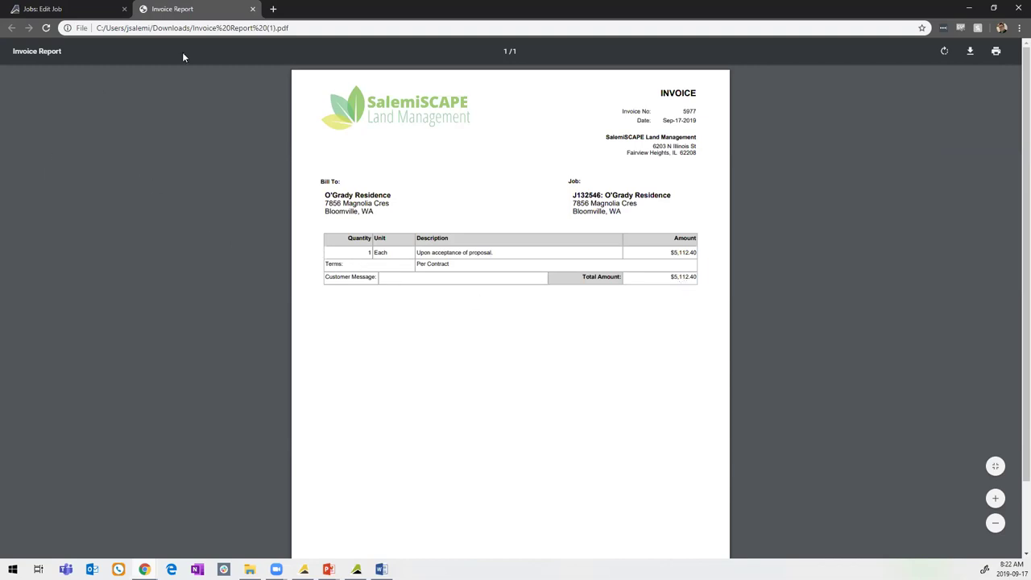
{"action": "left_click", "coordinate": [38, 9]}
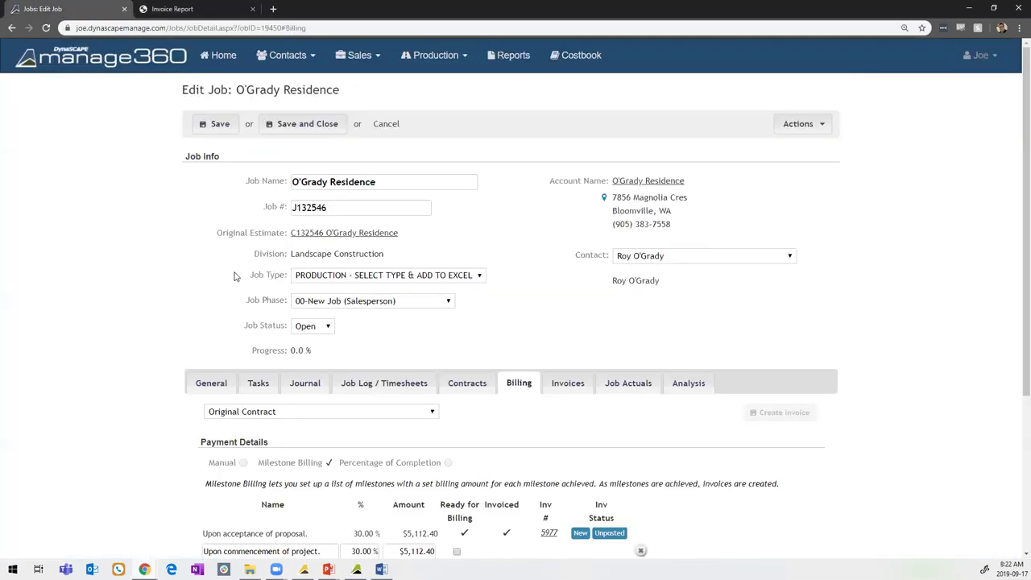
{"action": "left_click", "coordinate": [571, 384]}
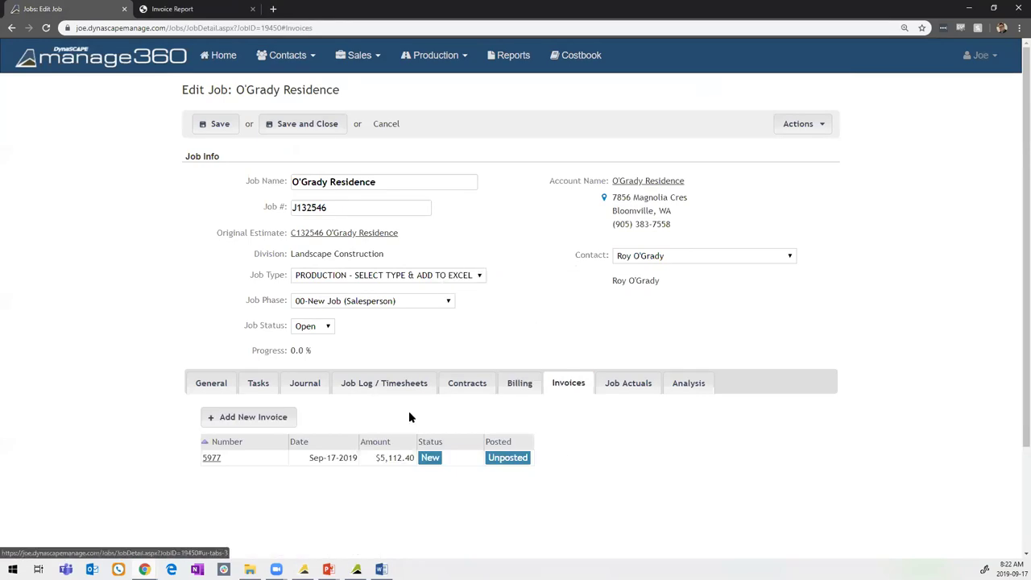
{"action": "scroll", "coordinate": [409, 416], "scroll_direction": "down", "scroll_amount": 2}
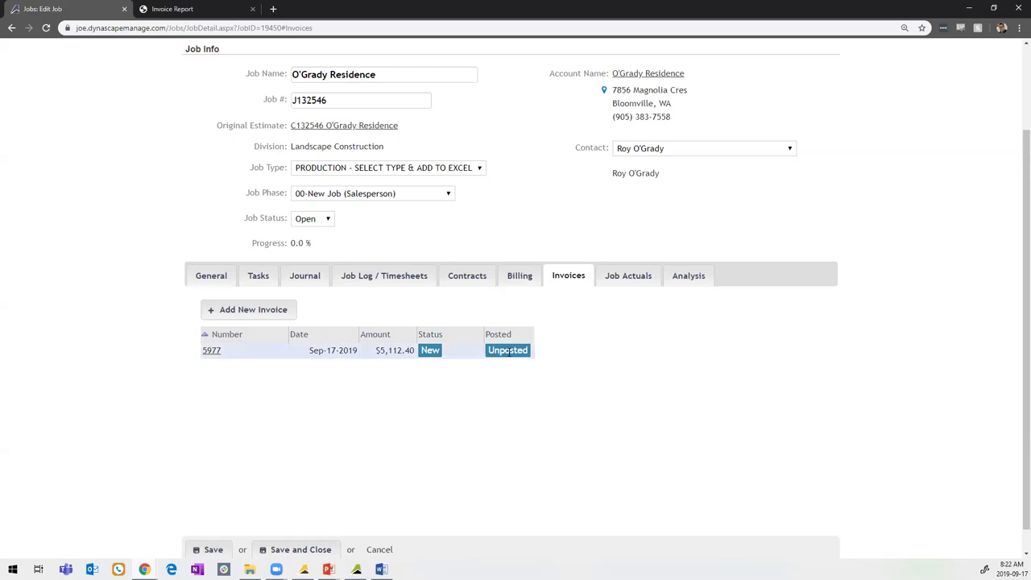
Examine the Fire Pit material items in the job actuals and the job's analysis charts.
{"action": "left_click", "coordinate": [628, 282]}
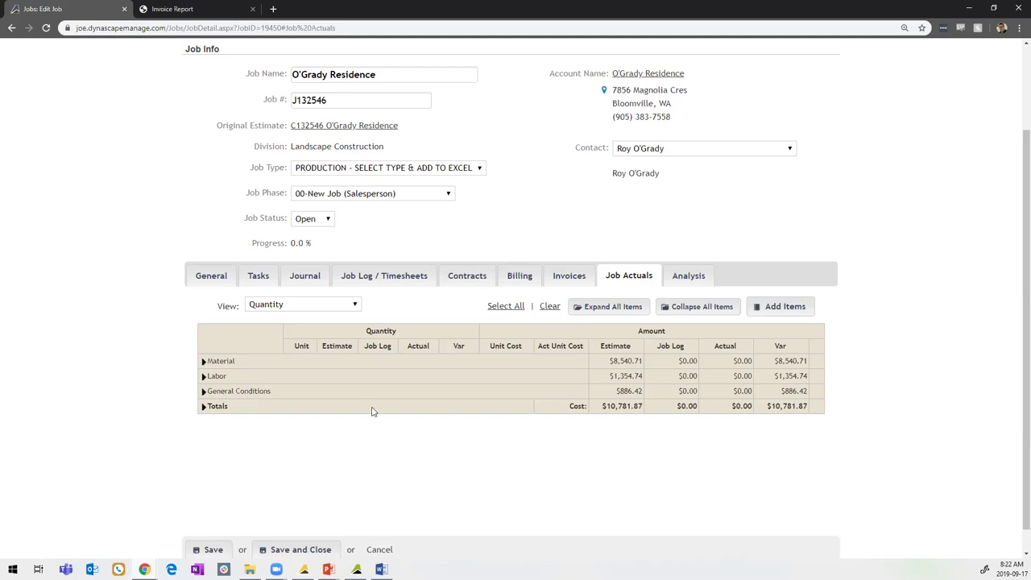
{"action": "left_click", "coordinate": [203, 361]}
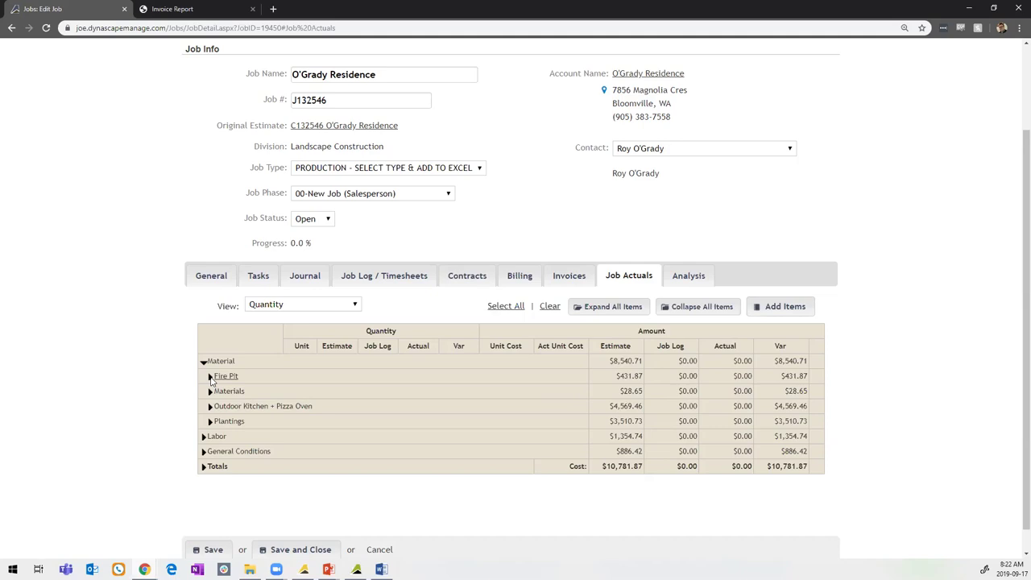
{"action": "left_click", "coordinate": [217, 377]}
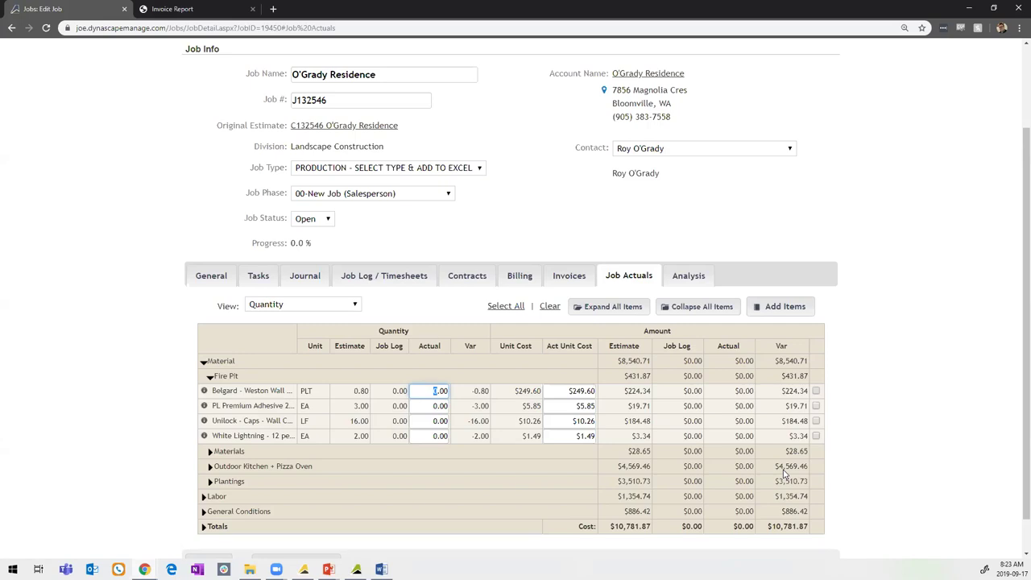
{"action": "left_click", "coordinate": [701, 284]}
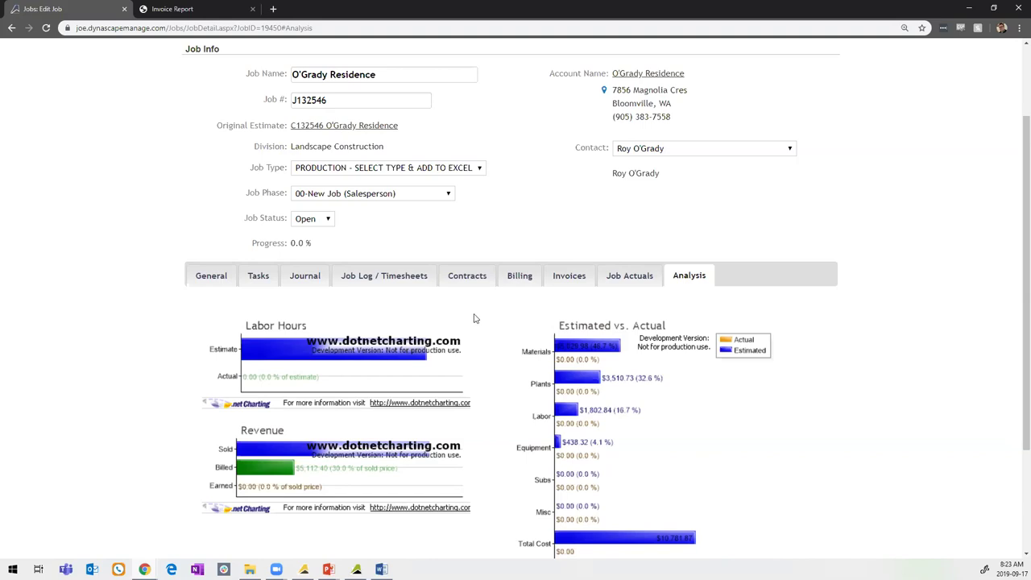
{"action": "scroll", "coordinate": [693, 209], "scroll_direction": "up", "scroll_amount": 1}
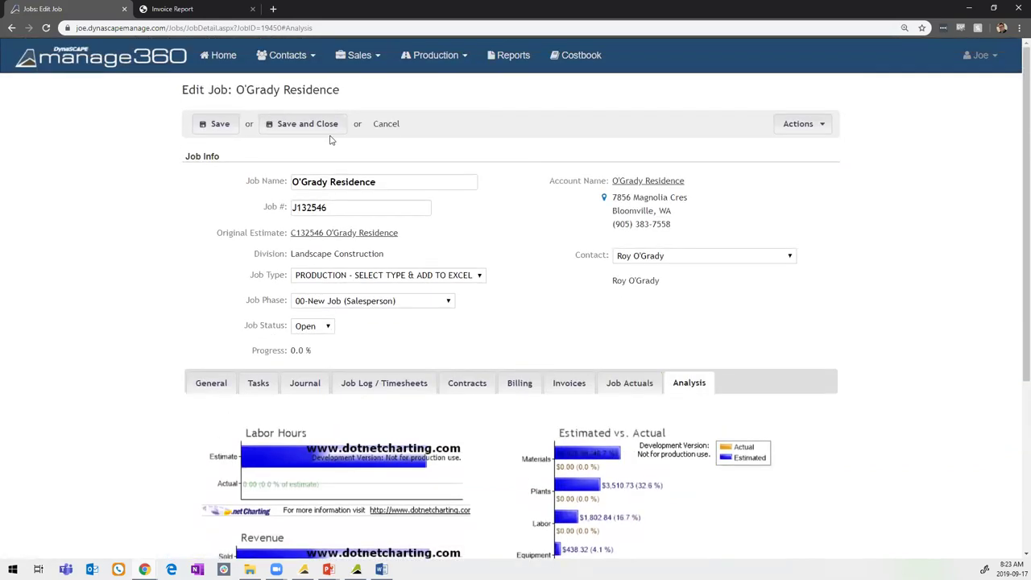
Check the job's own timesheets and open the production timesheets list for all crews.
{"action": "left_click", "coordinate": [396, 382]}
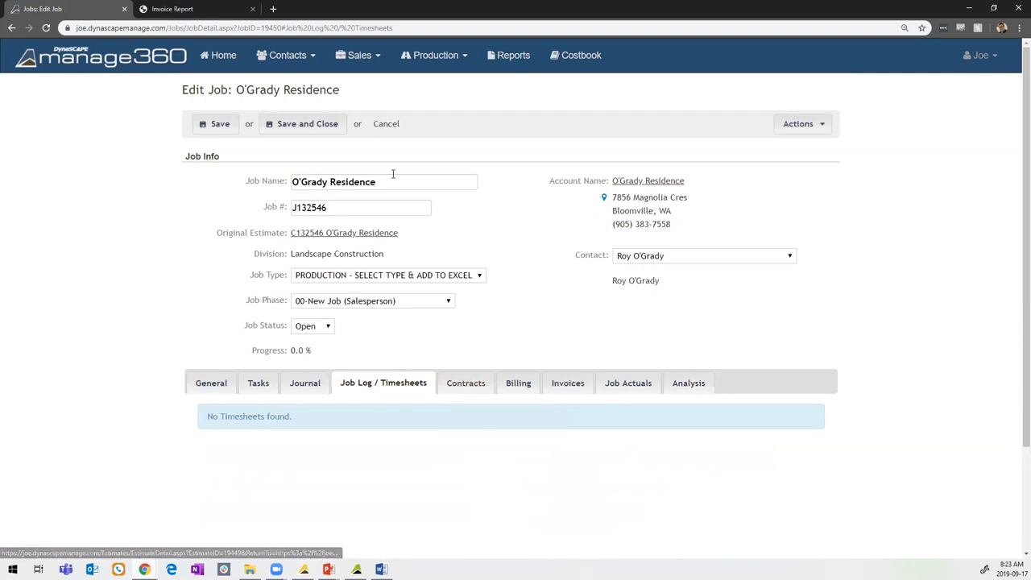
{"action": "left_click", "coordinate": [445, 56]}
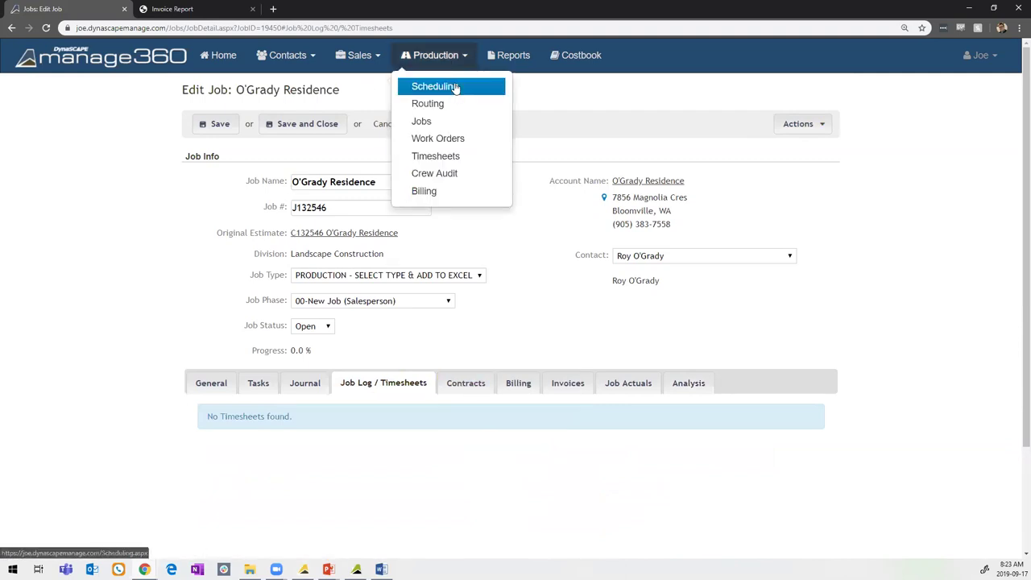
{"action": "left_click", "coordinate": [452, 154]}
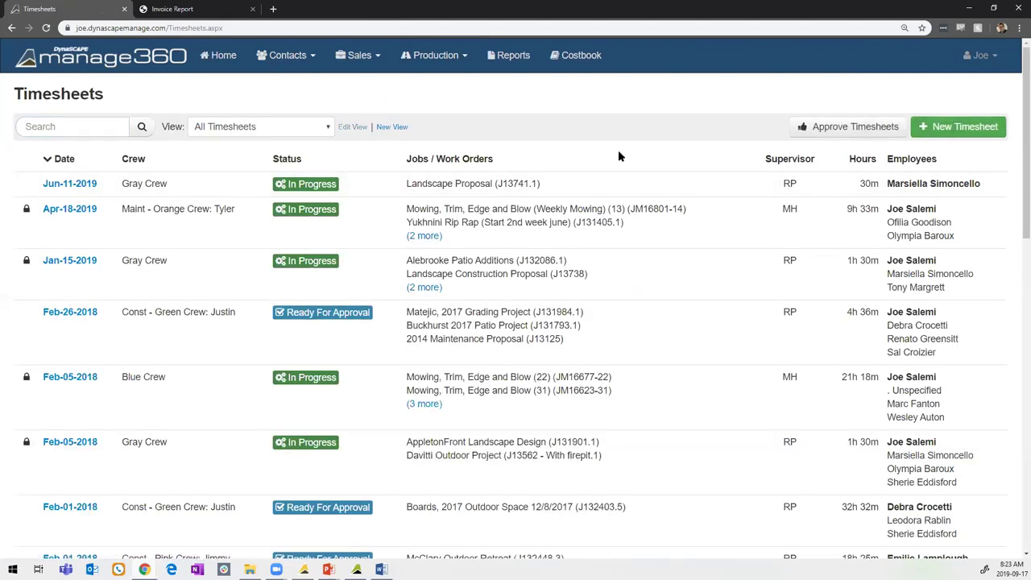
Create a new timesheet for Gray Crew dated Oct-18-2019.
{"action": "left_click", "coordinate": [954, 131]}
{"action": "left_click", "coordinate": [489, 310]}
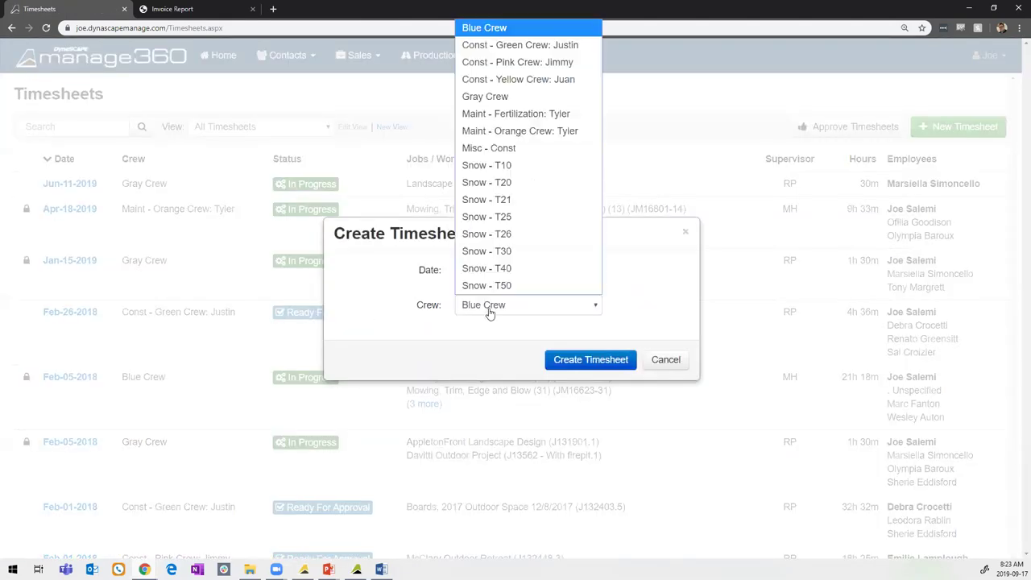
{"action": "left_click", "coordinate": [525, 98]}
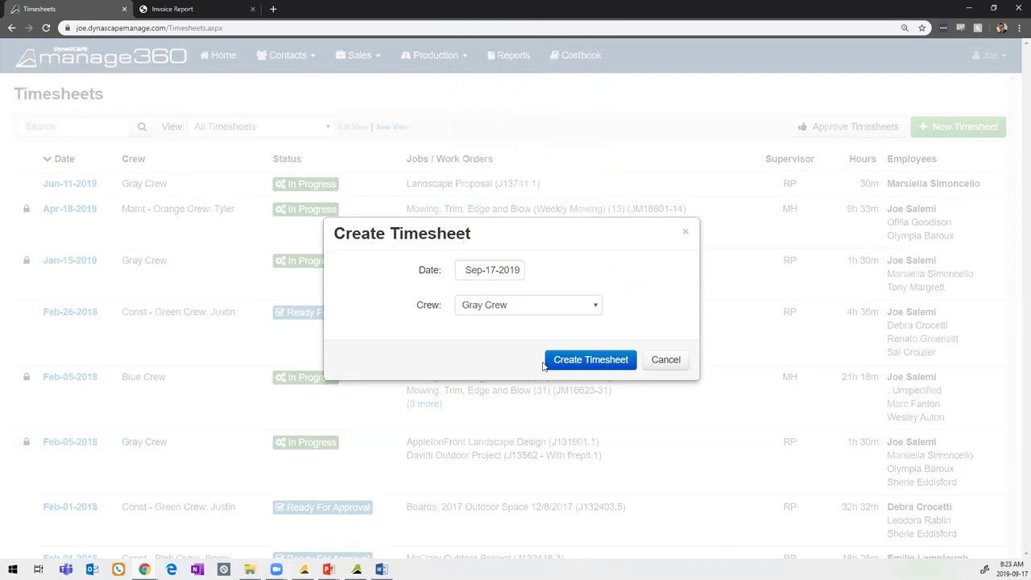
{"action": "left_click", "coordinate": [502, 274]}
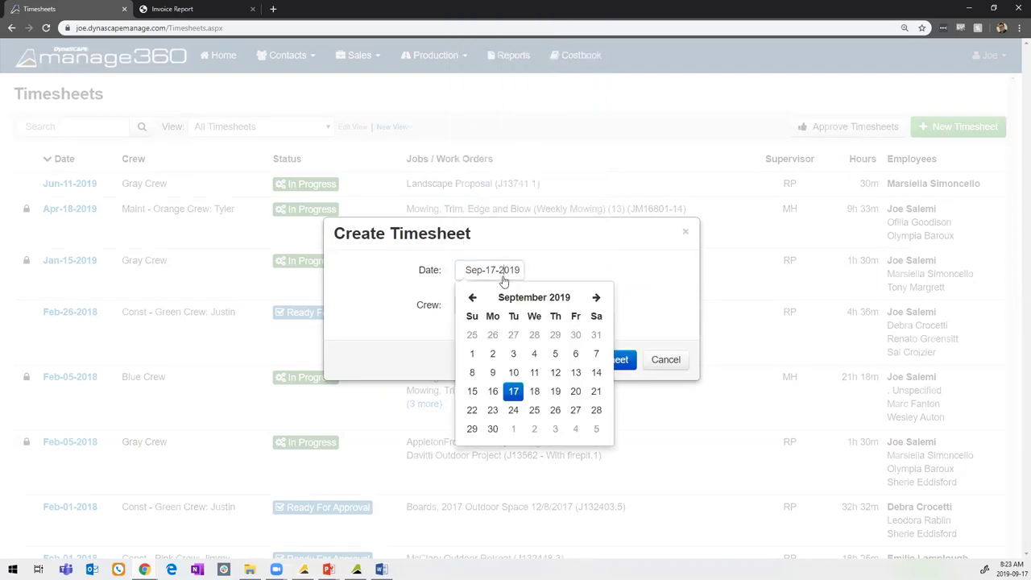
{"action": "left_click", "coordinate": [597, 298]}
{"action": "left_click", "coordinate": [596, 297]}
{"action": "left_click", "coordinate": [596, 297]}
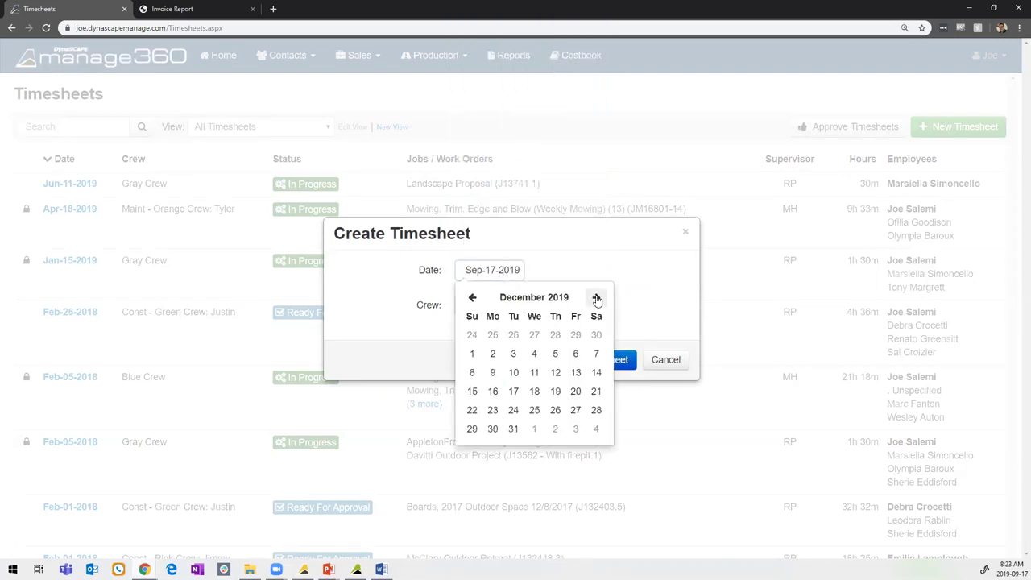
{"action": "left_click", "coordinate": [472, 298]}
{"action": "left_click", "coordinate": [473, 298]}
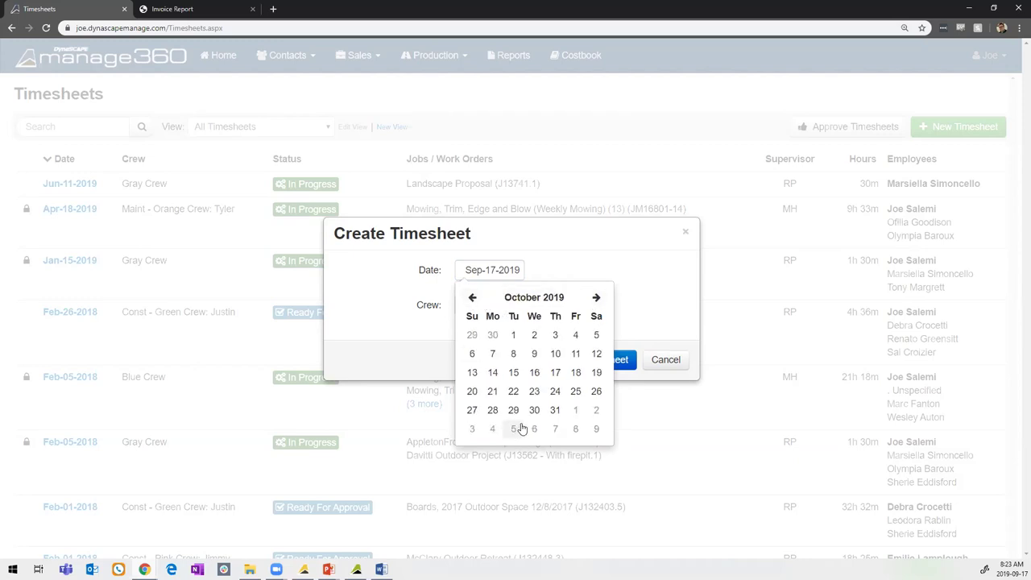
{"action": "left_click", "coordinate": [576, 372]}
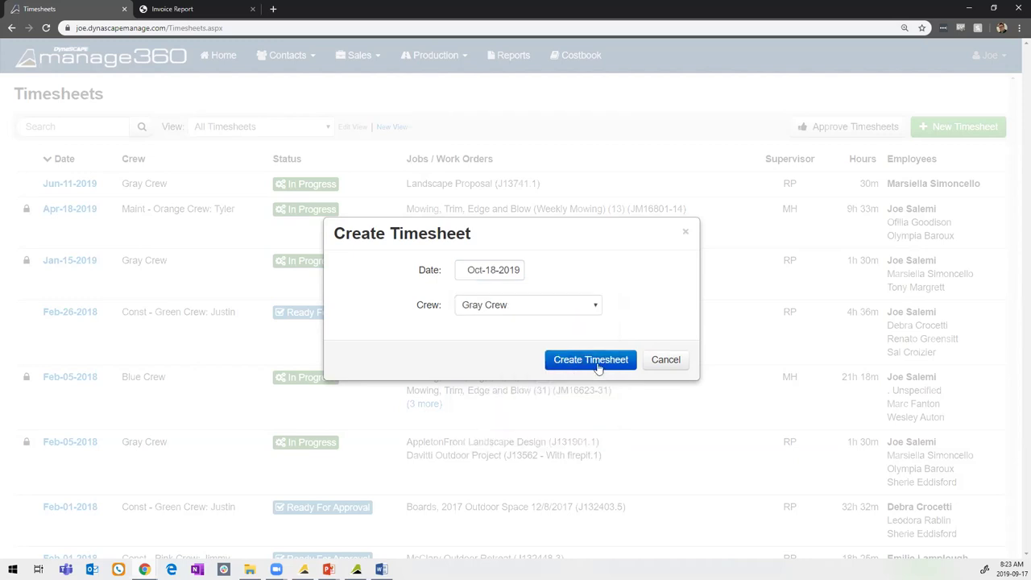
{"action": "left_click", "coordinate": [597, 364]}
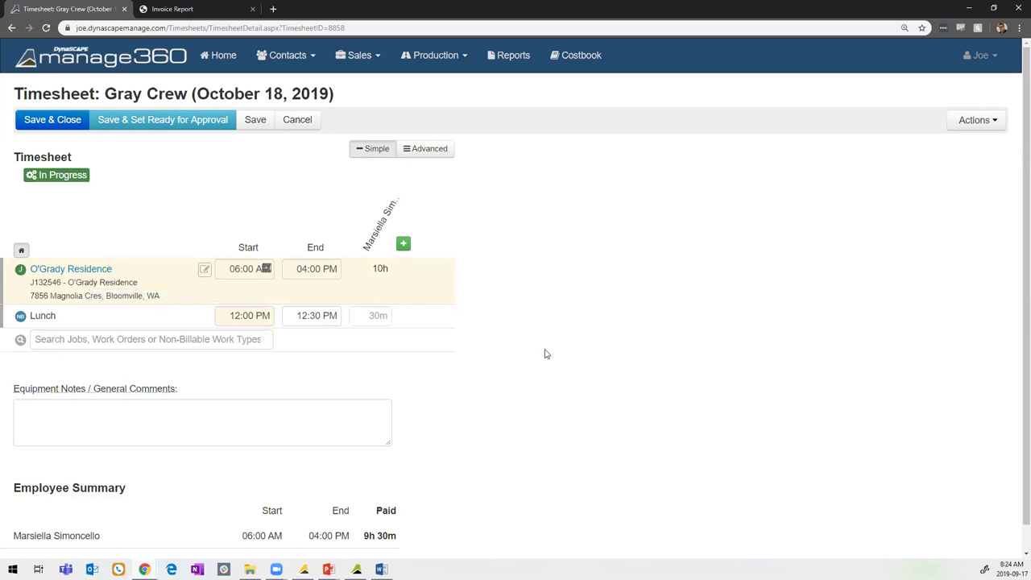
Add the second and seventh listed employees to the Gray Crew timesheet and save it.
{"action": "scroll", "coordinate": [547, 354], "scroll_direction": "down", "scroll_amount": 1}
{"action": "scroll", "coordinate": [548, 353], "scroll_direction": "up", "scroll_amount": 1}
{"action": "left_click", "coordinate": [403, 243]}
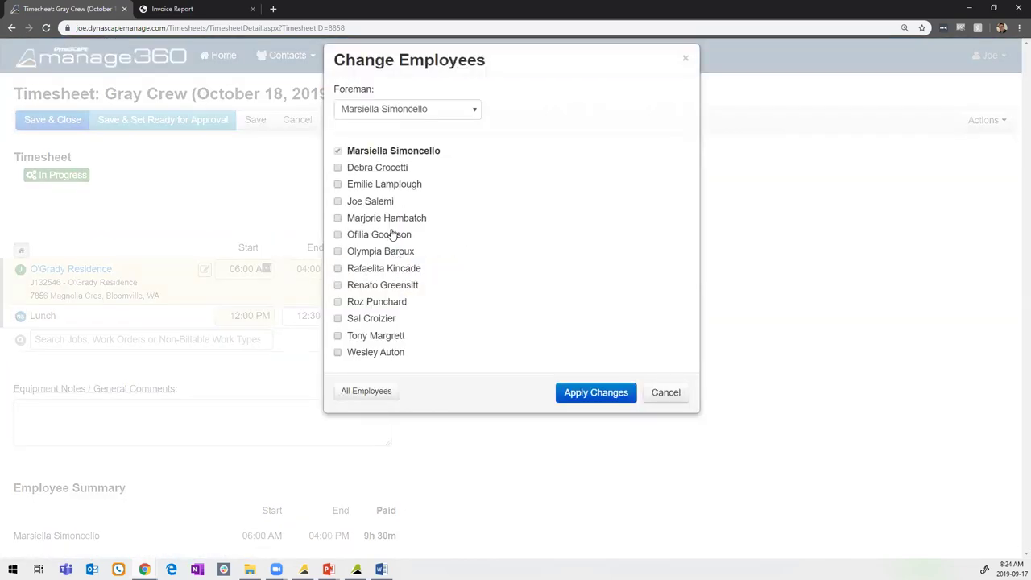
{"action": "left_click", "coordinate": [359, 170]}
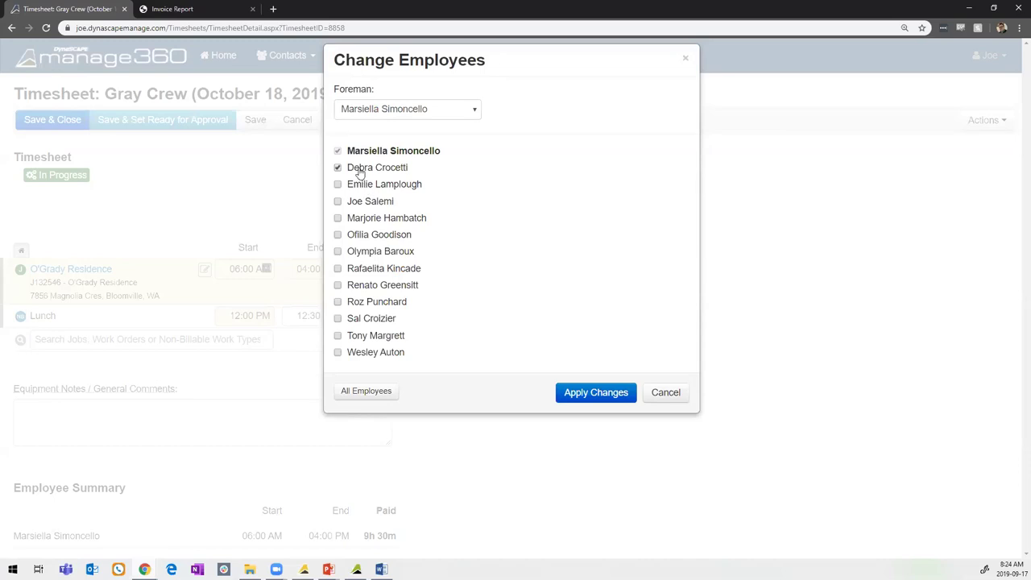
{"action": "left_click", "coordinate": [357, 255]}
{"action": "left_click", "coordinate": [597, 393]}
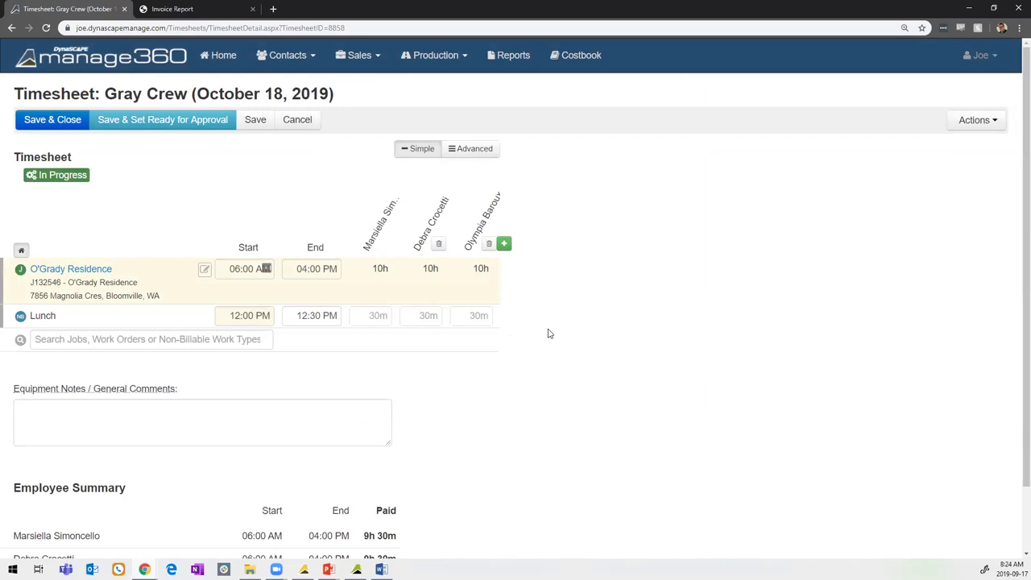
{"action": "left_click", "coordinate": [260, 125]}
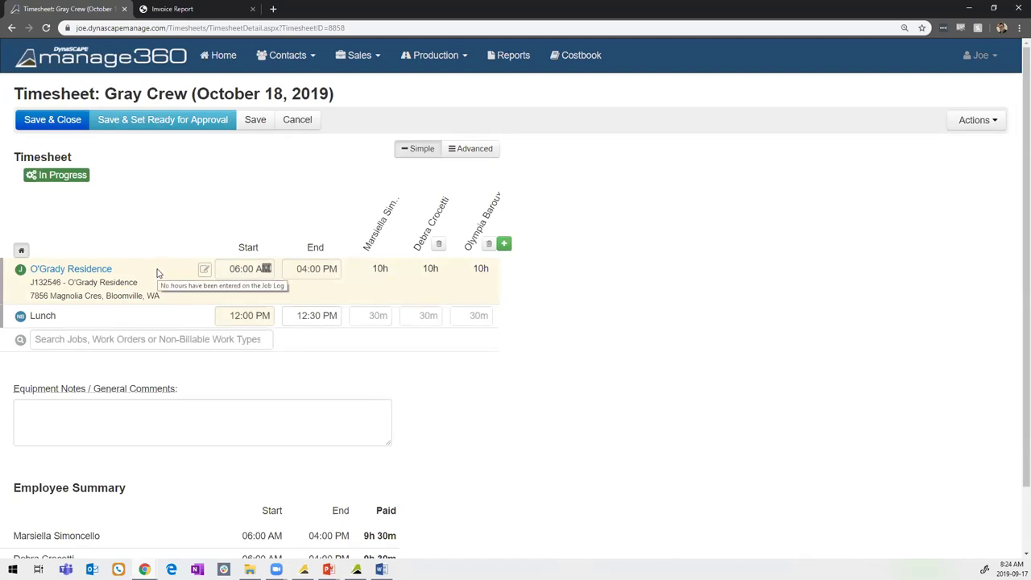
{"action": "scroll", "coordinate": [156, 281], "scroll_direction": "down", "scroll_amount": 1}
{"action": "scroll", "coordinate": [158, 284], "scroll_direction": "up", "scroll_amount": 1}
Browse the available reports from Billing and Costbook through Job Management to Sales & Estimating.
{"action": "left_click", "coordinate": [507, 57]}
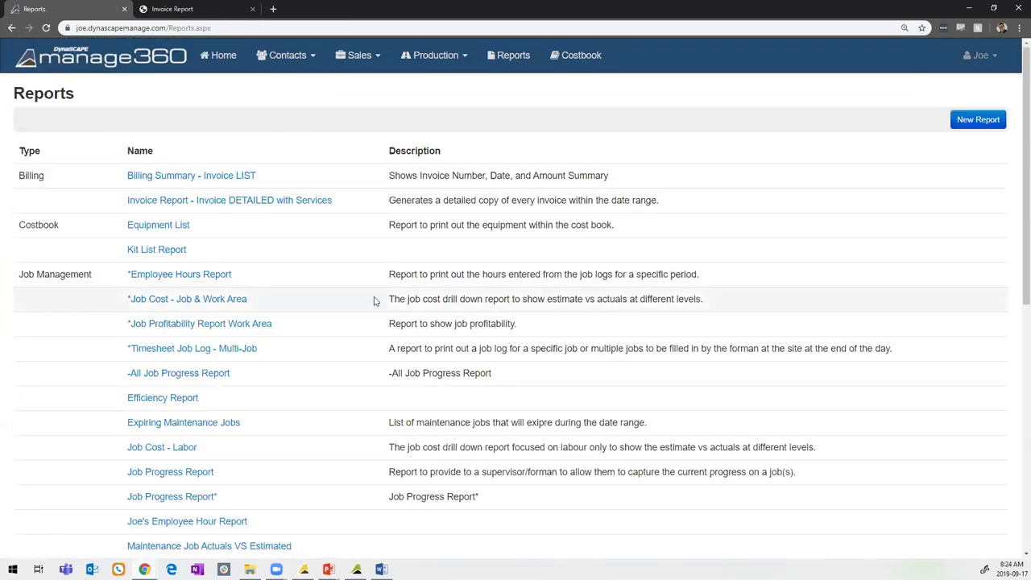
{"action": "scroll", "coordinate": [306, 322], "scroll_direction": "down", "scroll_amount": 2}
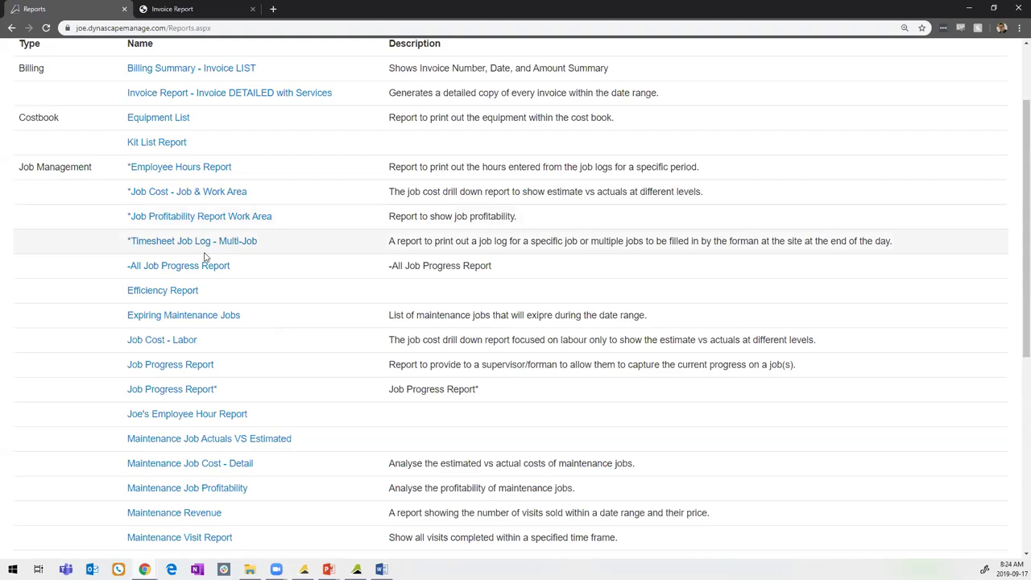
{"action": "scroll", "coordinate": [318, 362], "scroll_direction": "down", "scroll_amount": 1}
{"action": "scroll", "coordinate": [313, 355], "scroll_direction": "down", "scroll_amount": 1}
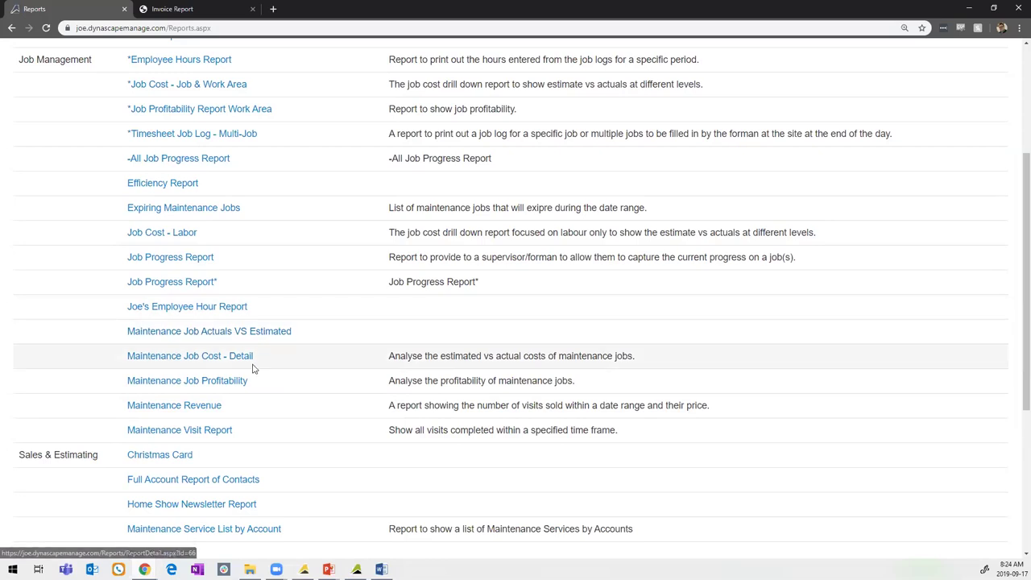
{"action": "scroll", "coordinate": [263, 400], "scroll_direction": "down", "scroll_amount": 3}
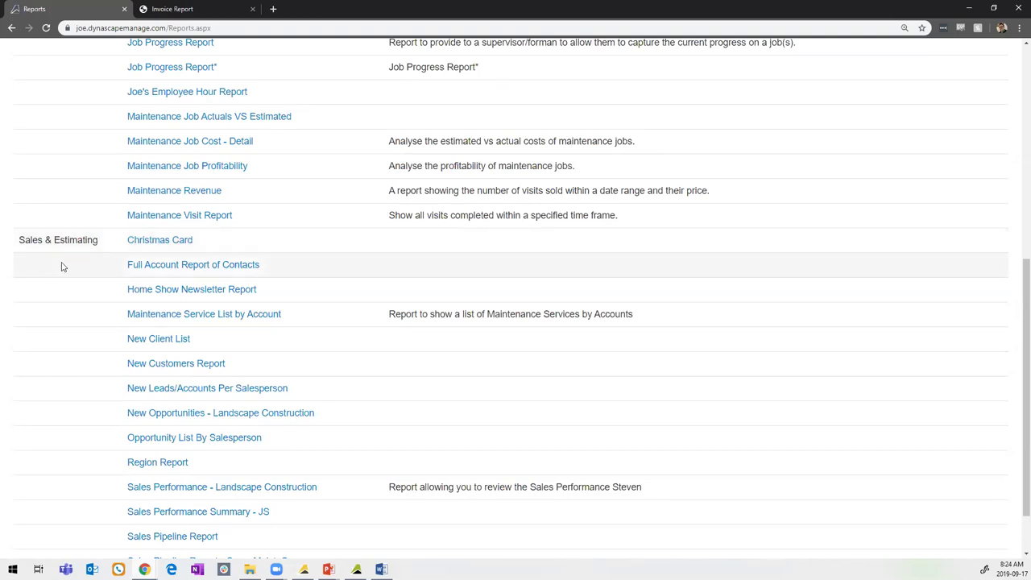
{"action": "scroll", "coordinate": [64, 266], "scroll_direction": "down", "scroll_amount": 1}
{"action": "scroll", "coordinate": [62, 269], "scroll_direction": "down", "scroll_amount": 1}
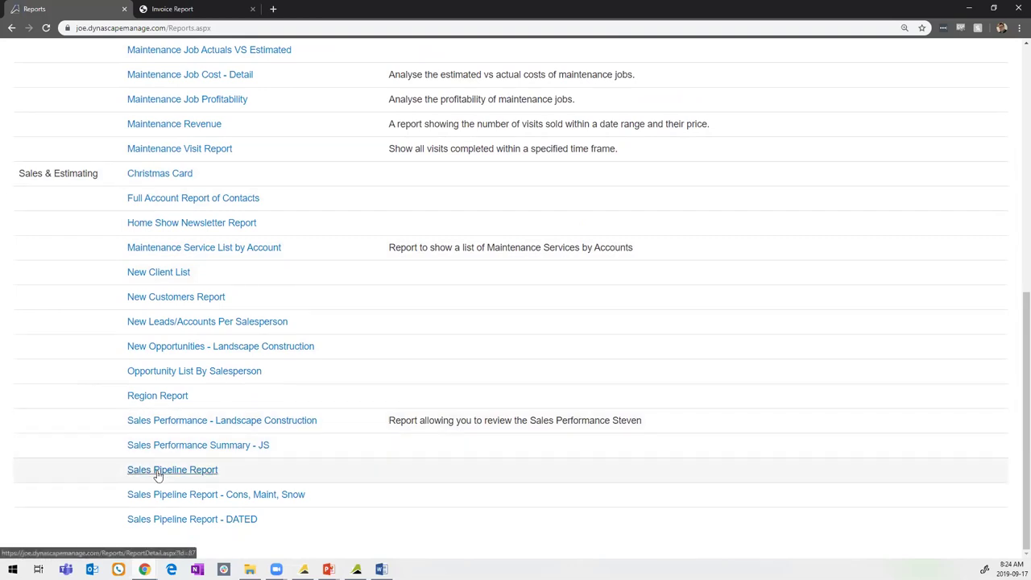
{"action": "scroll", "coordinate": [368, 262], "scroll_direction": "up", "scroll_amount": 6}
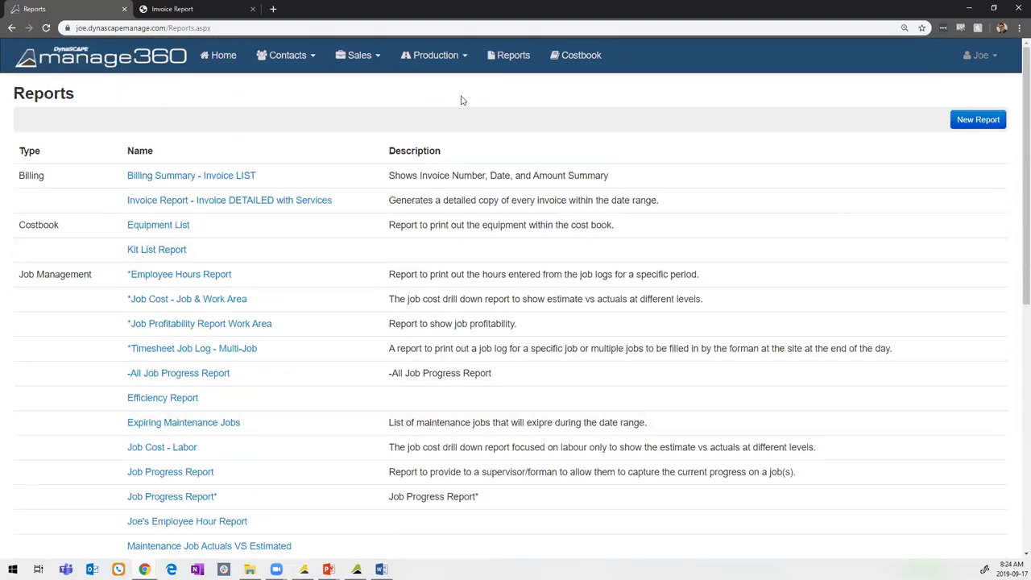
Look through the system settings and open the Landscape Construction division for editing.
{"action": "left_click", "coordinate": [979, 59]}
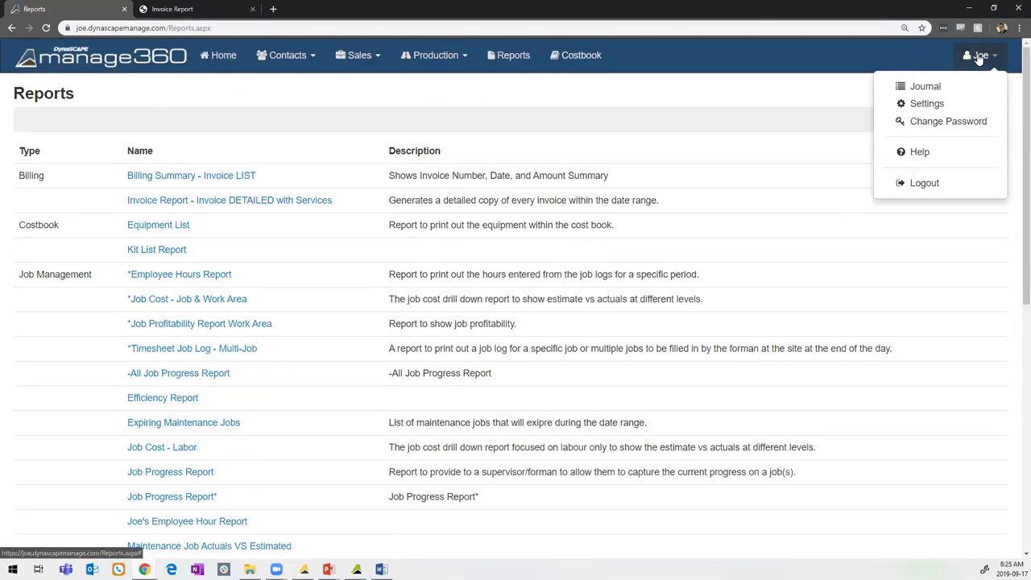
{"action": "left_click", "coordinate": [939, 105]}
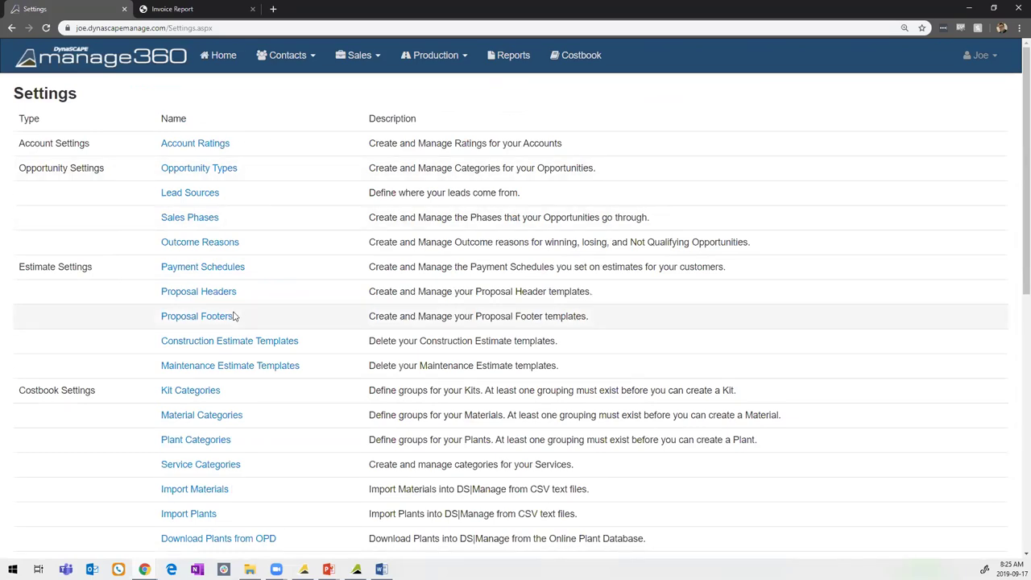
{"action": "scroll", "coordinate": [268, 233], "scroll_direction": "down", "scroll_amount": 1}
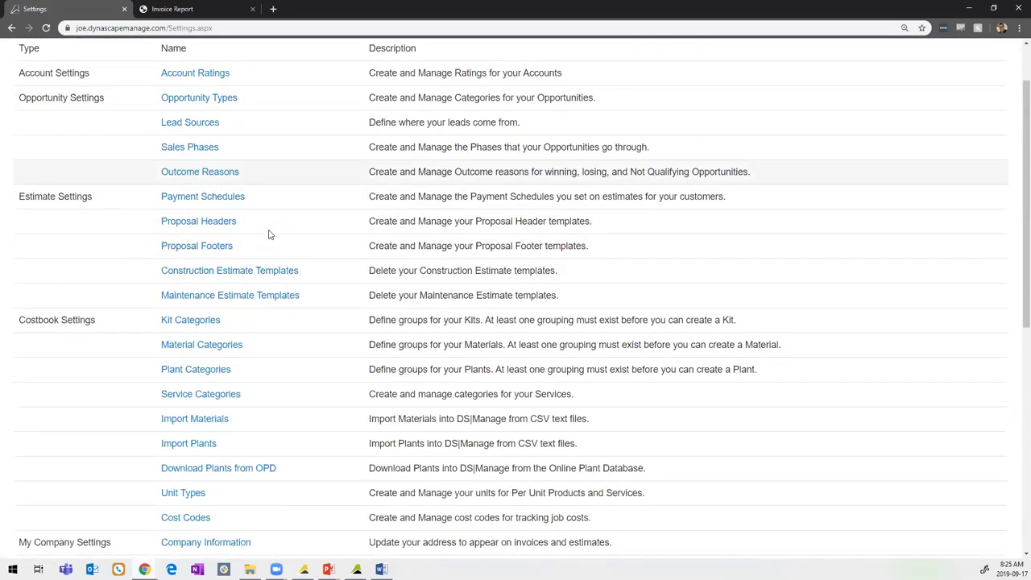
{"action": "scroll", "coordinate": [270, 234], "scroll_direction": "down", "scroll_amount": 5}
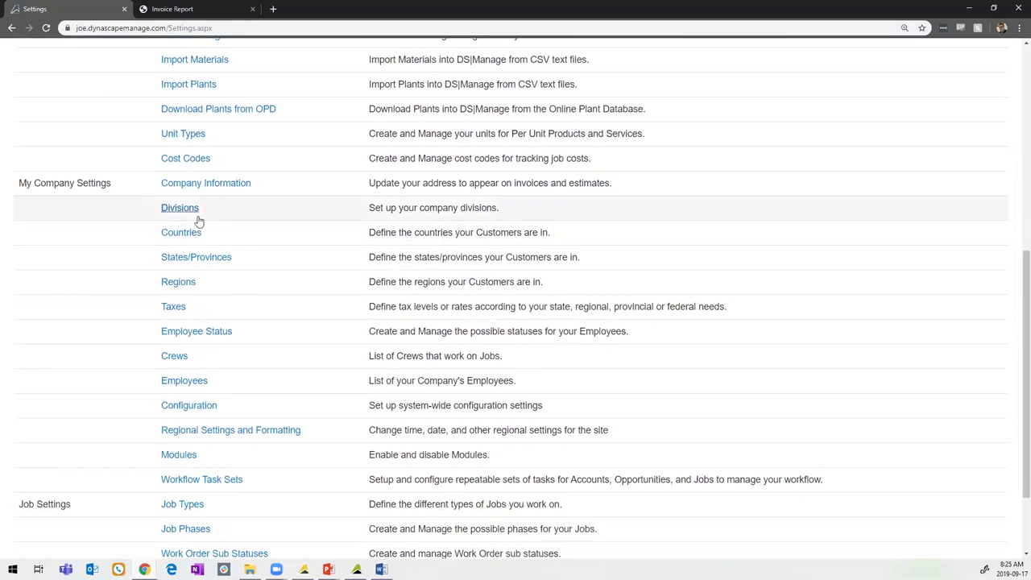
{"action": "left_click", "coordinate": [179, 209]}
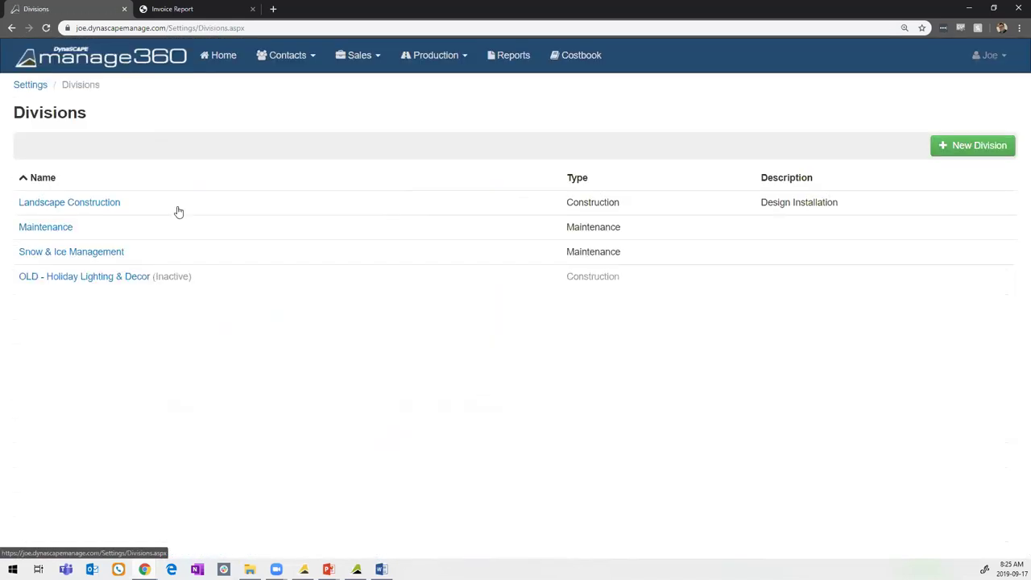
{"action": "left_click", "coordinate": [113, 206]}
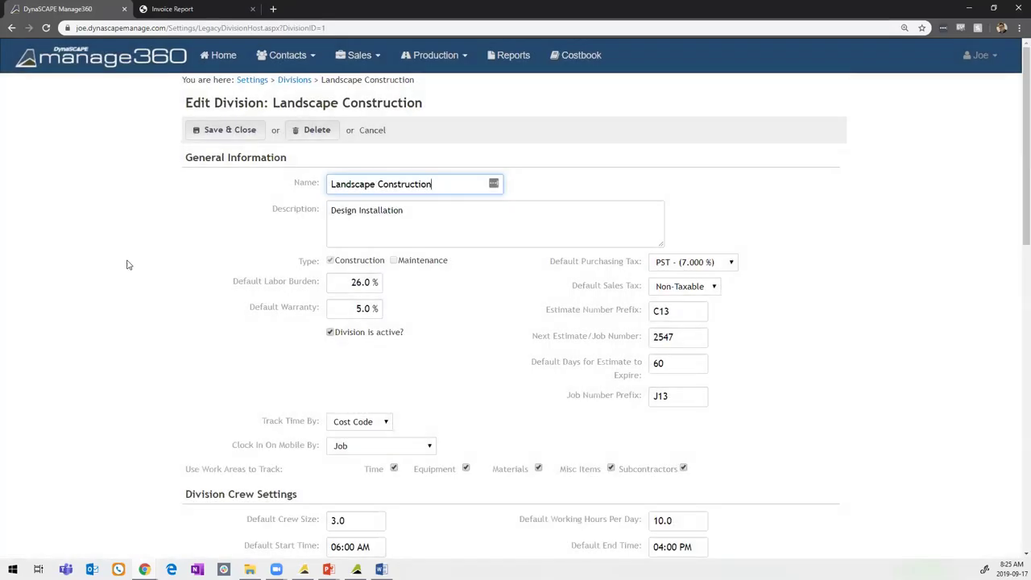
Examine the division's default labor burden, crew settings and overhead recovery model.
{"action": "scroll", "coordinate": [285, 246], "scroll_direction": "down", "scroll_amount": 1}
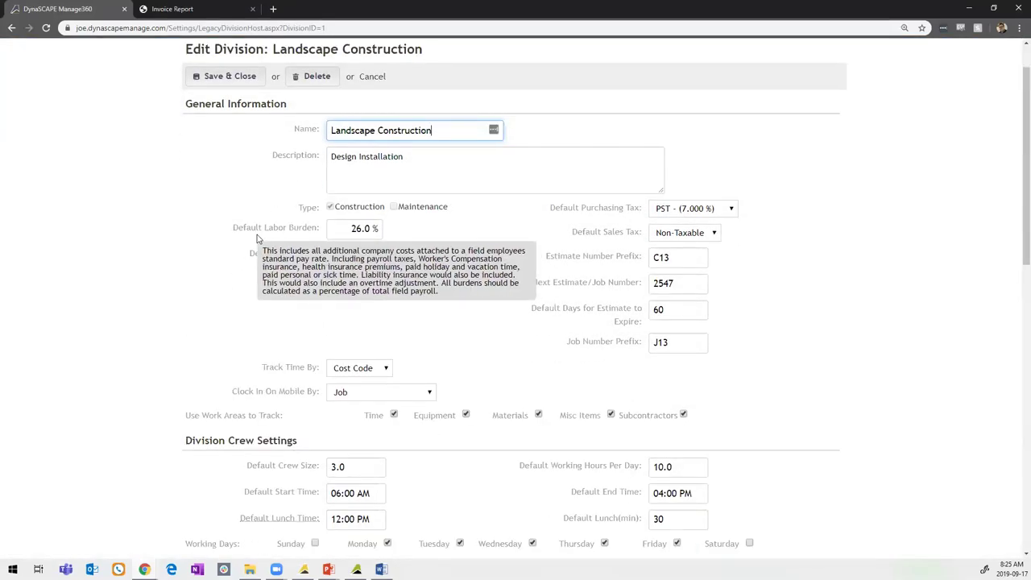
{"action": "mouse_move", "coordinate": [234, 234]}
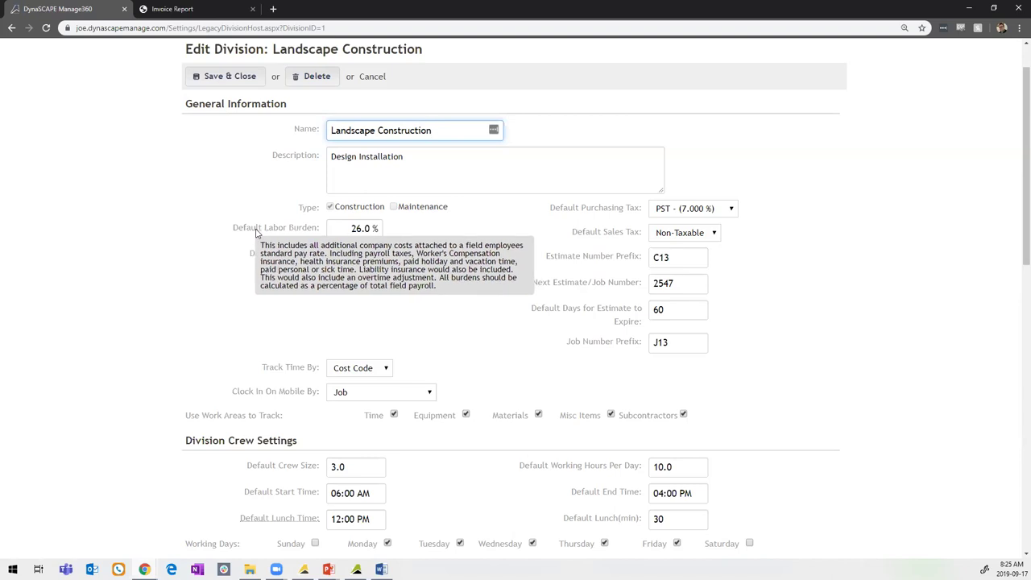
{"action": "scroll", "coordinate": [257, 232], "scroll_direction": "down", "scroll_amount": 2}
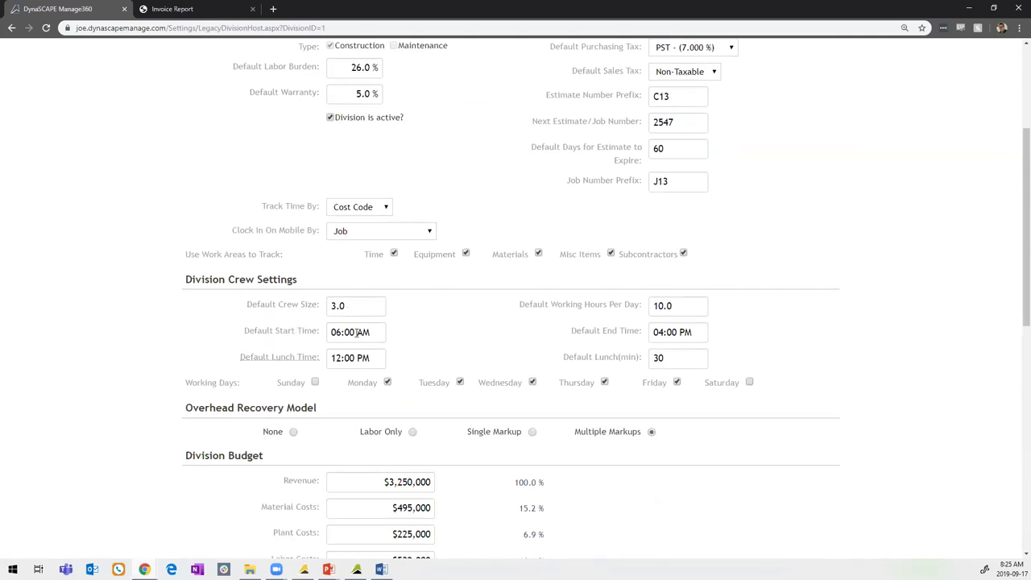
{"action": "scroll", "coordinate": [725, 329], "scroll_direction": "down", "scroll_amount": 1}
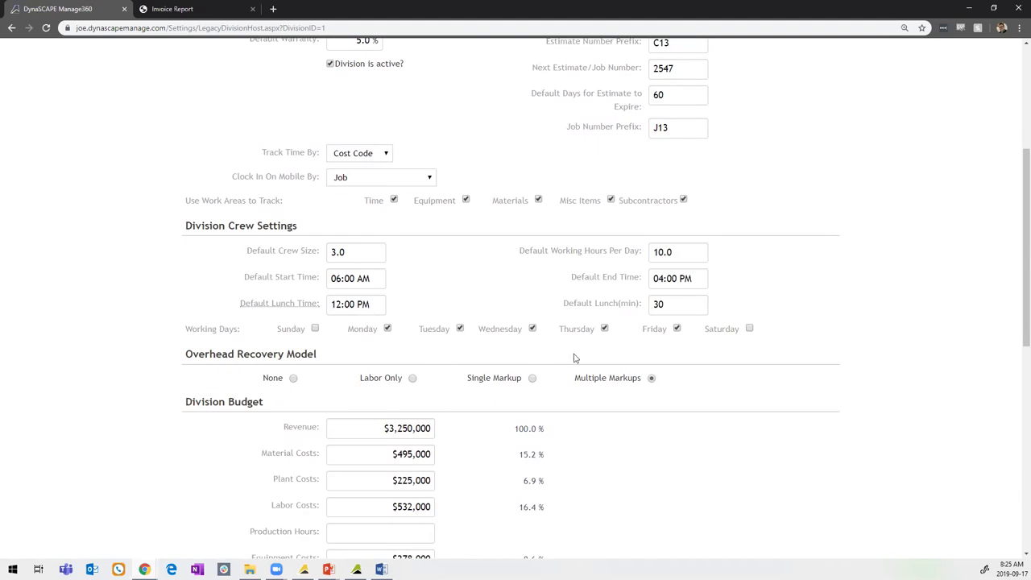
{"action": "scroll", "coordinate": [632, 301], "scroll_direction": "down", "scroll_amount": 1}
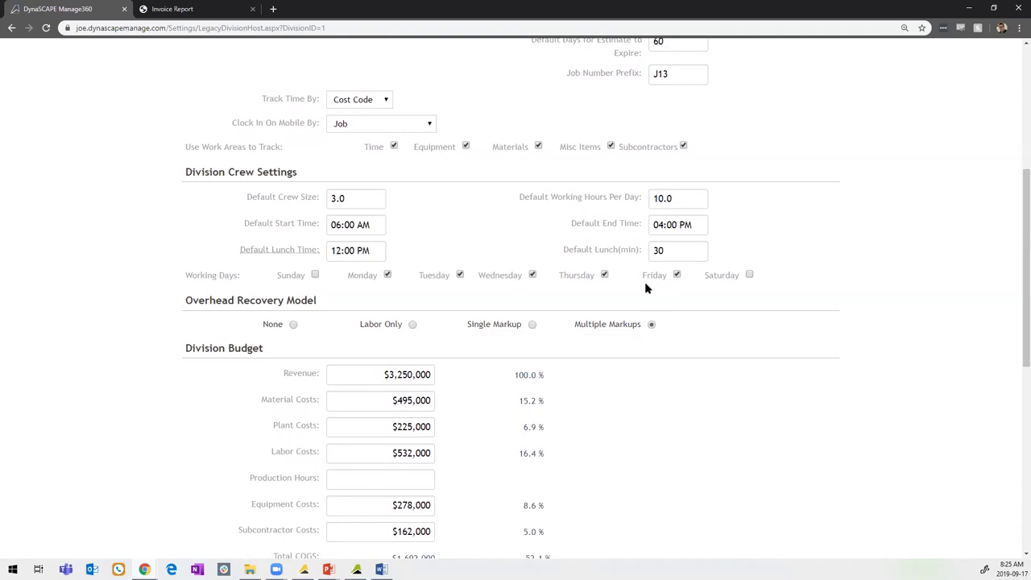
{"action": "scroll", "coordinate": [647, 288], "scroll_direction": "down", "scroll_amount": 1}
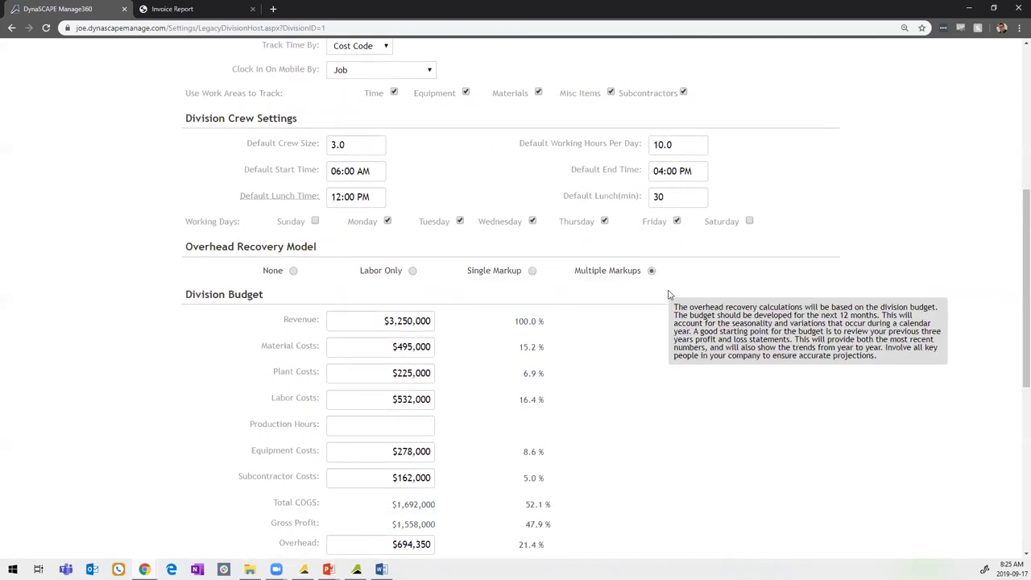
{"action": "mouse_move", "coordinate": [672, 295]}
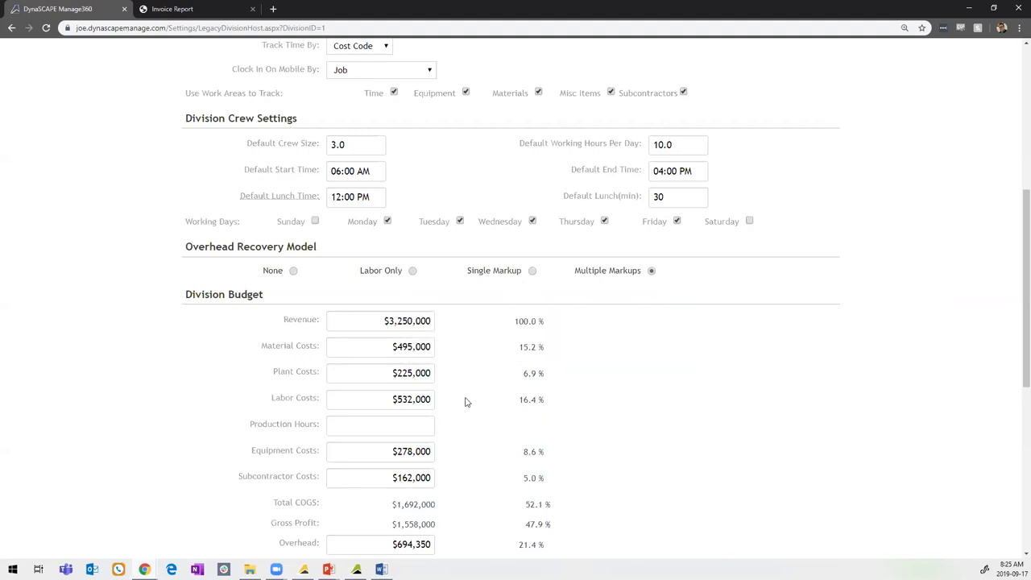
Examine the division budget costs and overhead, along with the overhead markups and profit margins used for estimating.
{"action": "scroll", "coordinate": [508, 376], "scroll_direction": "down", "scroll_amount": 1}
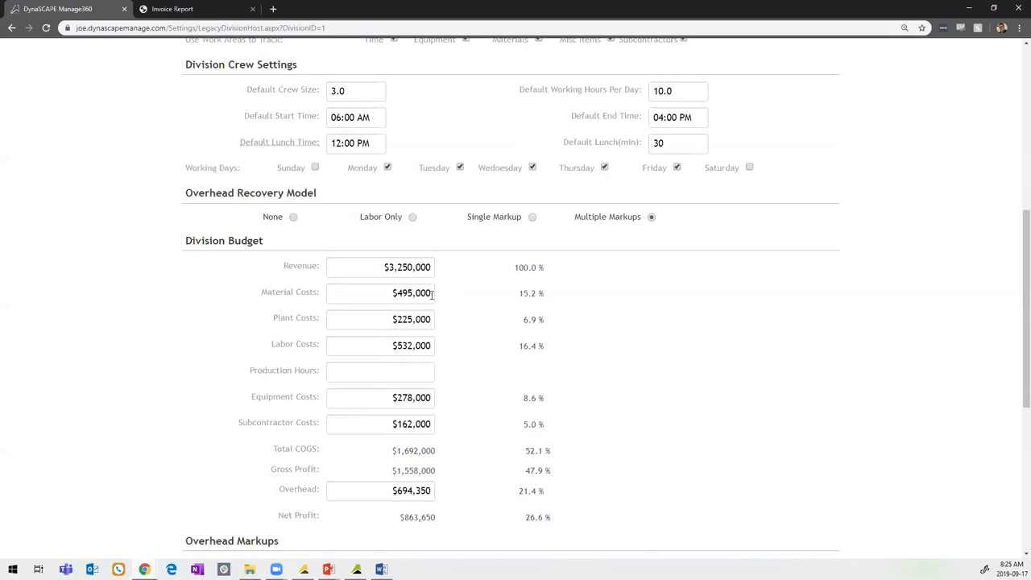
{"action": "left_click", "coordinate": [427, 347]}
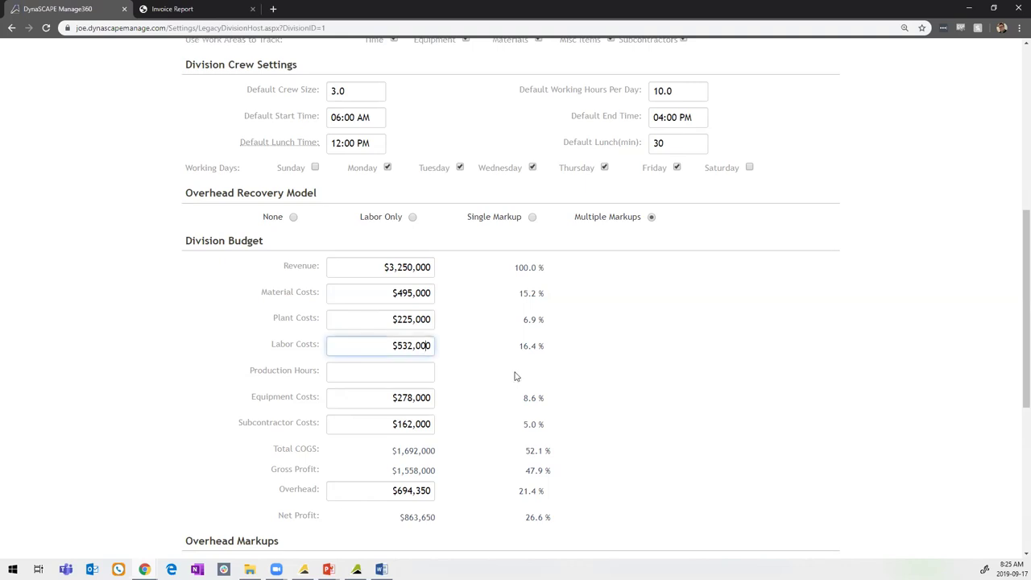
{"action": "scroll", "coordinate": [515, 375], "scroll_direction": "down", "scroll_amount": 2}
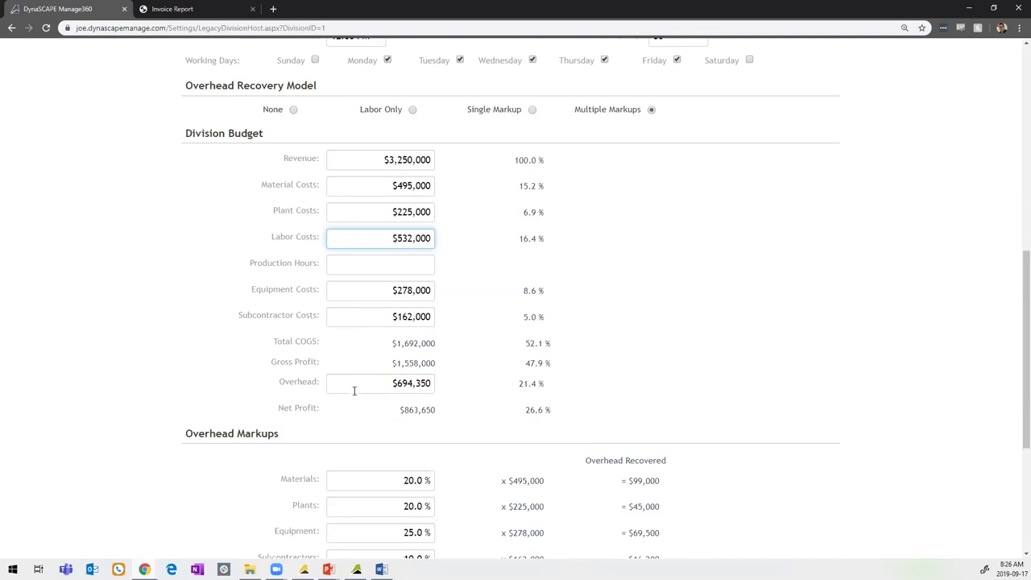
{"action": "left_click_drag", "start_coordinate": [352, 387], "coordinate": [434, 382]}
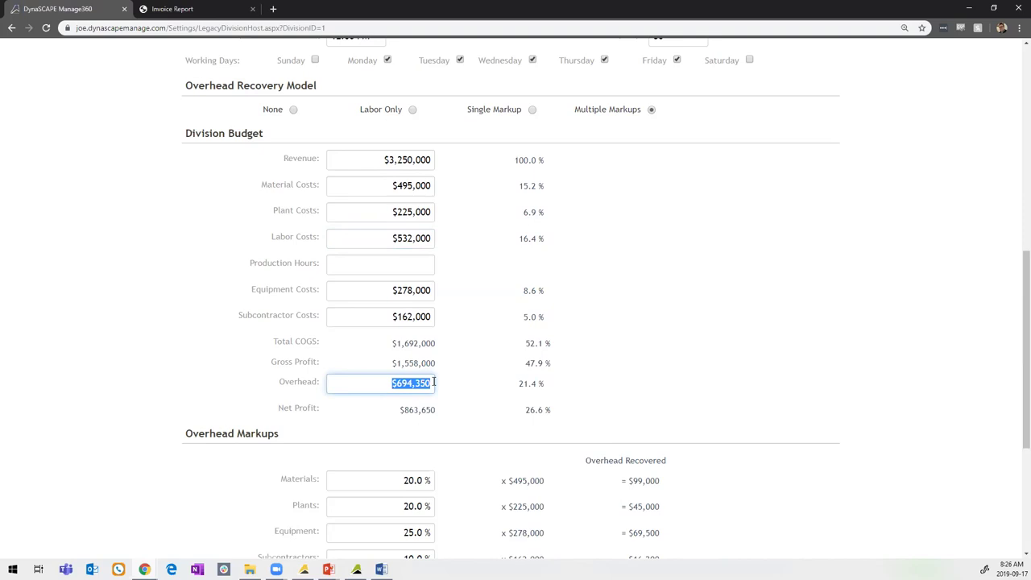
{"action": "scroll", "coordinate": [519, 372], "scroll_direction": "down", "scroll_amount": 3}
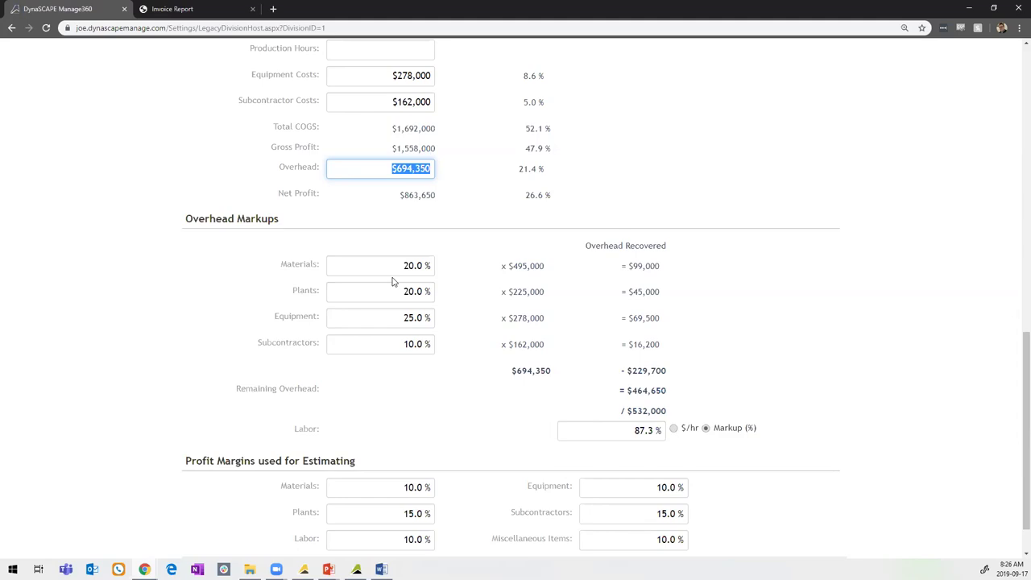
{"action": "scroll", "coordinate": [338, 328], "scroll_direction": "down", "scroll_amount": 1}
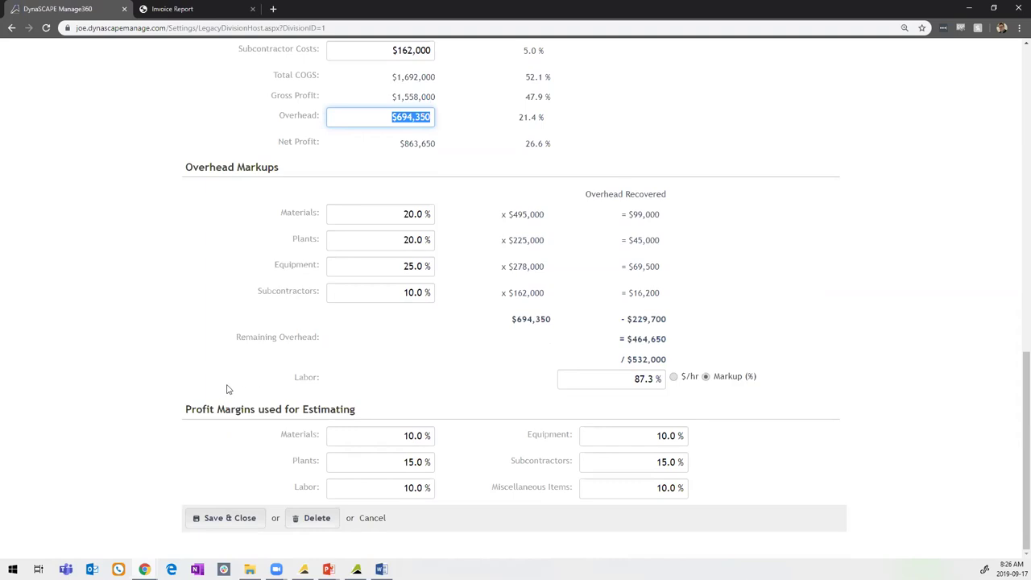
{"action": "mouse_move", "coordinate": [190, 418]}
{"action": "scroll", "coordinate": [181, 279], "scroll_direction": "up", "scroll_amount": 1}
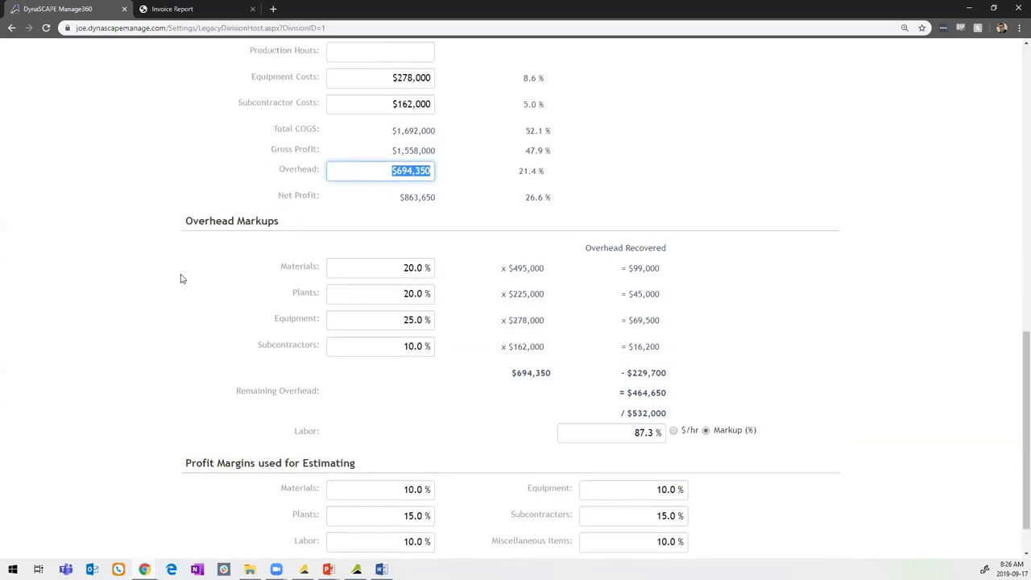